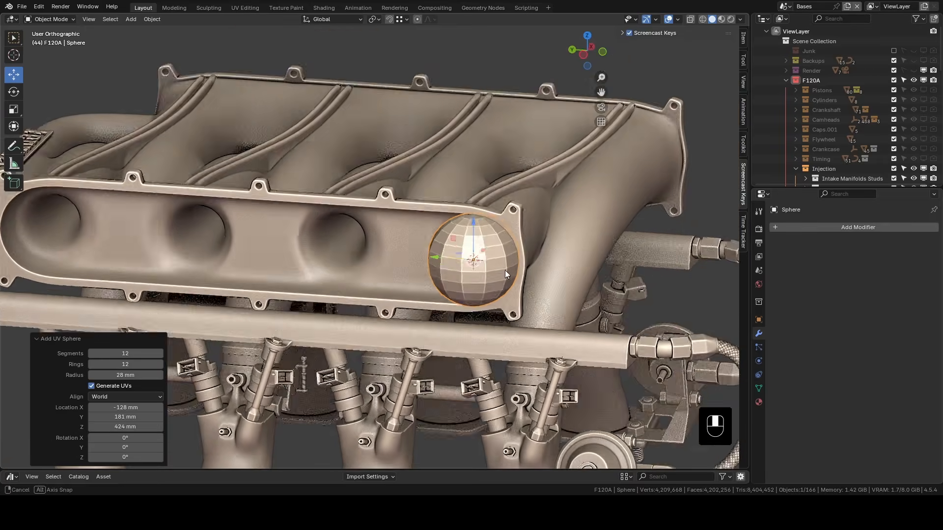
Step: Rotate the UV sphere at the end of the manifold opening 90° about the Y axis
key(r)
key(y)
key(KP_9)
key(KP_0)
key(KP_Enter)
Step: Open the intake manifold for mesh editing and select its seam-bounded front flange faces
middle_drag(387, 267, 492, 207)
click(403, 231)
scroll(403, 231, up, 1)
key(Tab)
scroll(388, 231, up, 3)
key(3)
key(l)
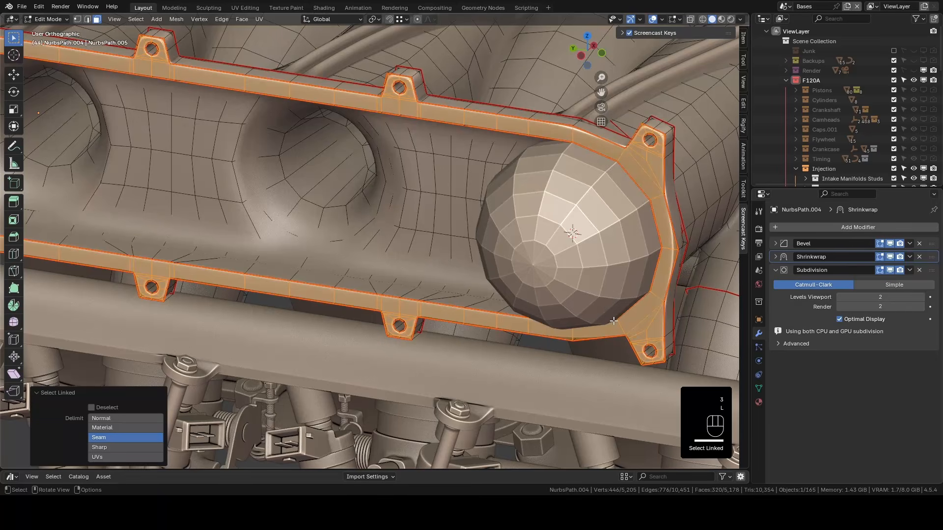
Step: Duplicate the selected flange faces in place, separate the copy into its own object and select that object
scroll(614, 318, down, 4)
middle_drag(614, 317, 473, 303)
scroll(473, 303, up, 2)
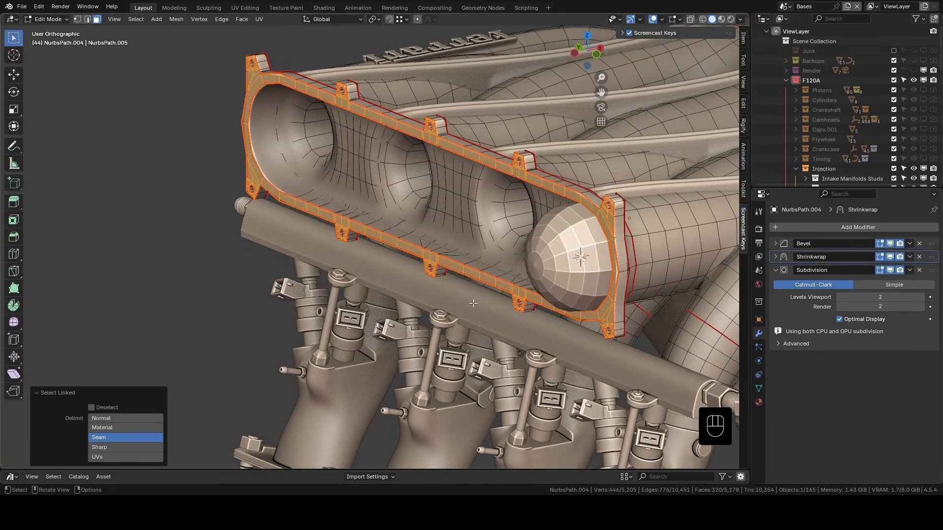
key(shift+d)
key(Escape)
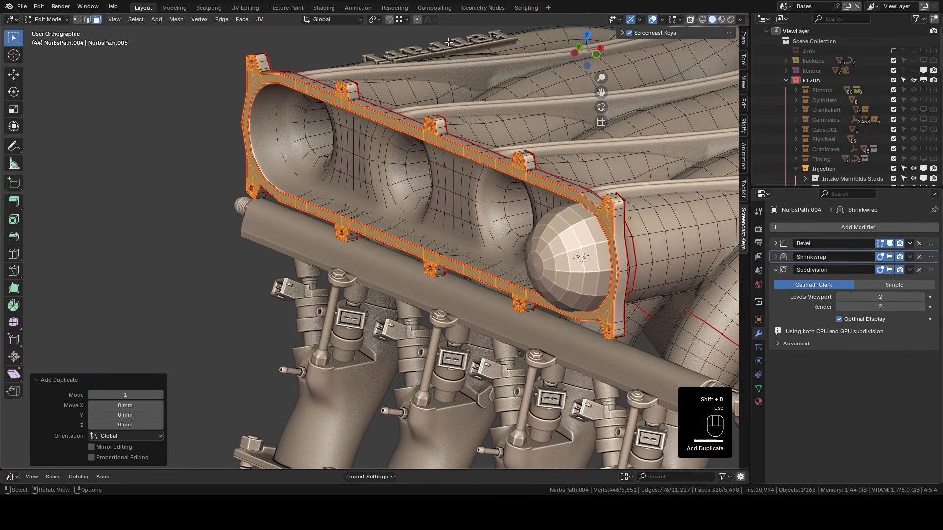
click(432, 44)
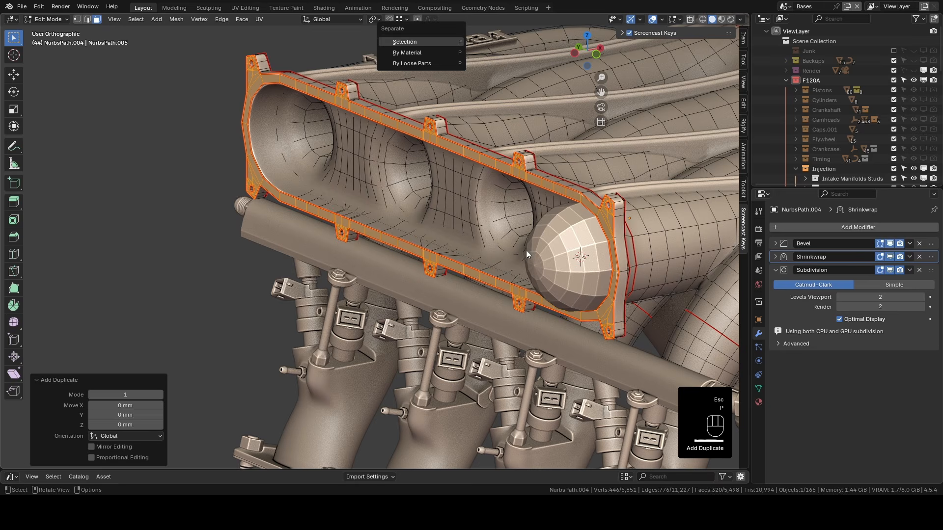
key(Tab)
click(558, 188)
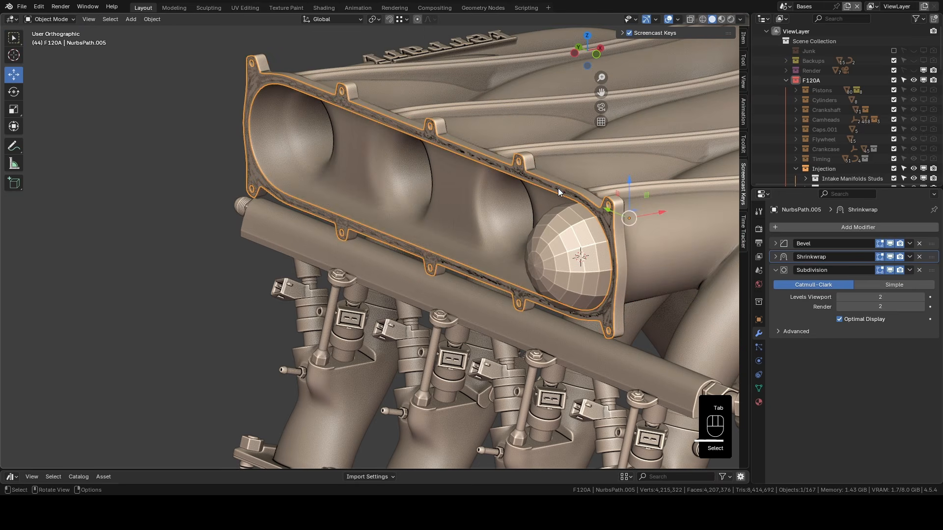
Step: Edit the separated flange and select its boundary edge loops together with the bolt-hole loops
middle_drag(448, 227, 495, 218)
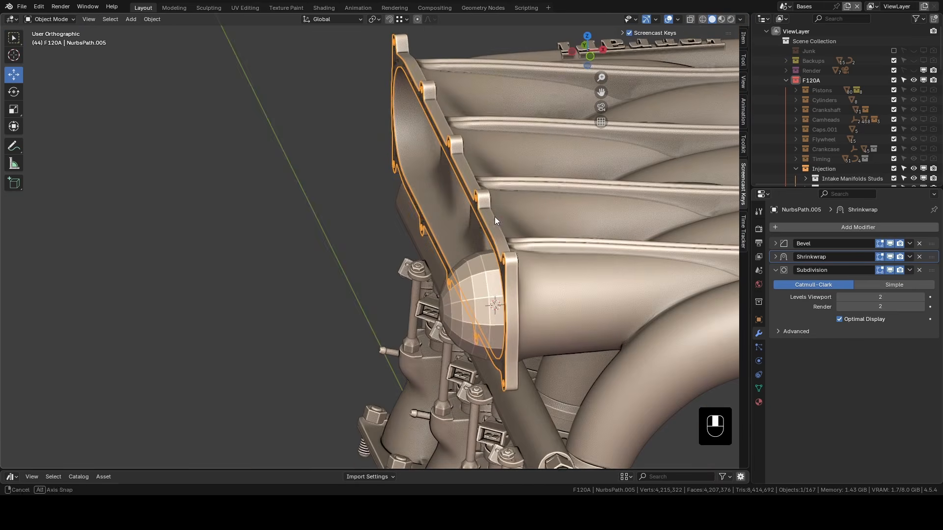
key(Tab)
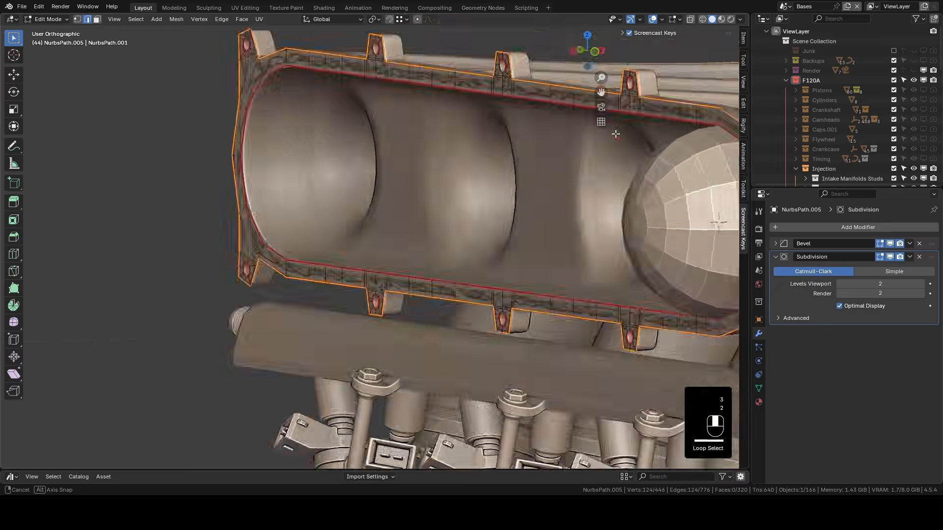
scroll(631, 141, up, 2)
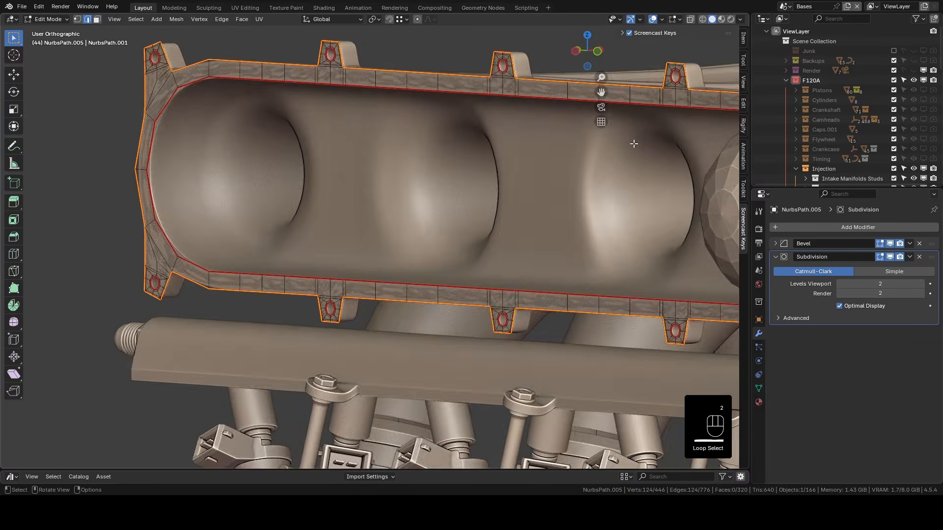
scroll(629, 157, down, 2)
scroll(669, 171, up, 3)
shift+middle_drag(669, 171, 564, 118)
alt+shift+click(627, 81)
alt+shift+click(626, 354)
alt+shift+click(419, 356)
alt+shift+click(211, 344)
shift+middle_drag(72, 303, 585, 320)
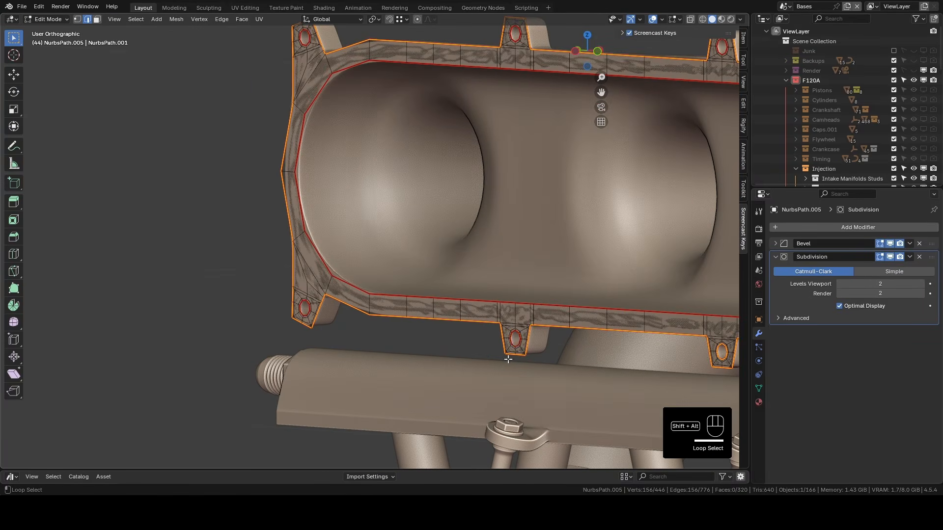
Step: Extrude the selected flange edge loops about 5.9 mm outward along negative X
scroll(518, 41, down, 3)
middle_drag(518, 42, 584, 232)
key(e)
key(y)
key(x)
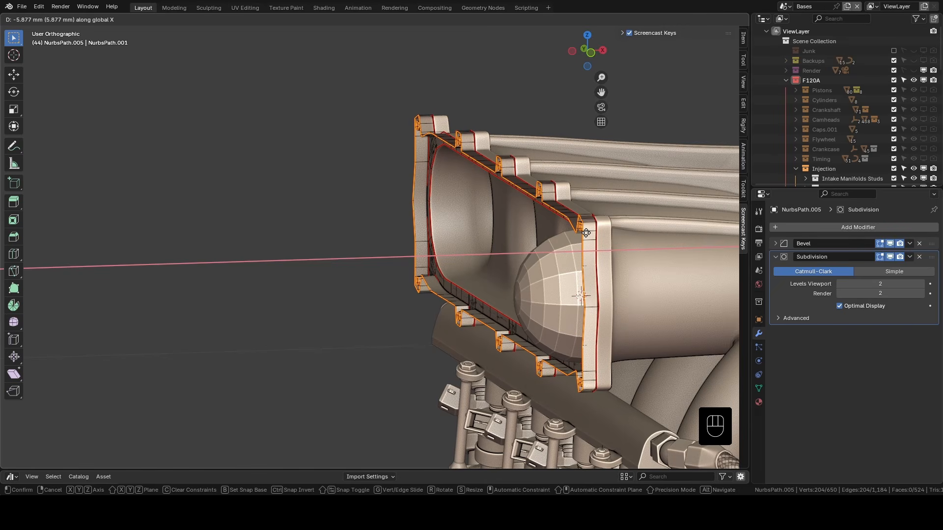
click(586, 233)
Step: Select the flat flange faces and extrude them about 6.1 mm along negative X to meet the extruded walls
middle_drag(585, 234, 703, 231)
key(3)
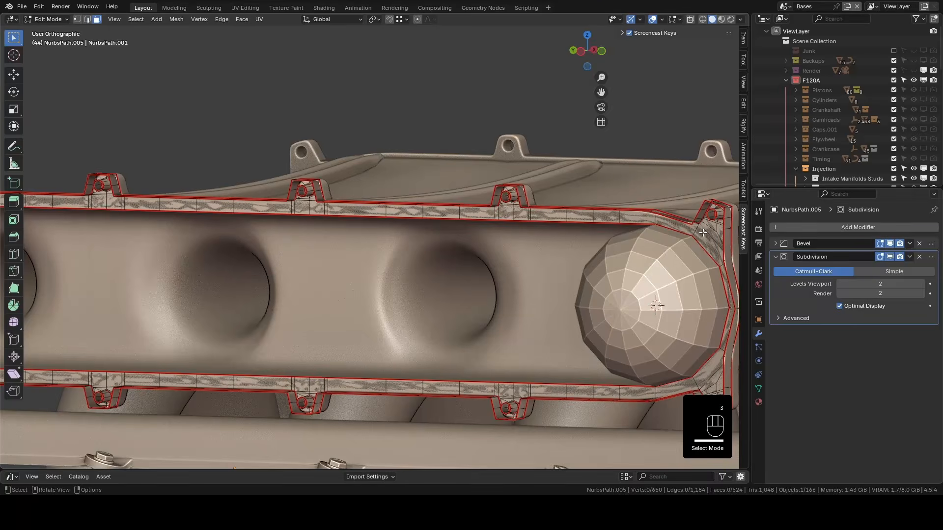
key(l)
middle_drag(706, 237, 690, 250)
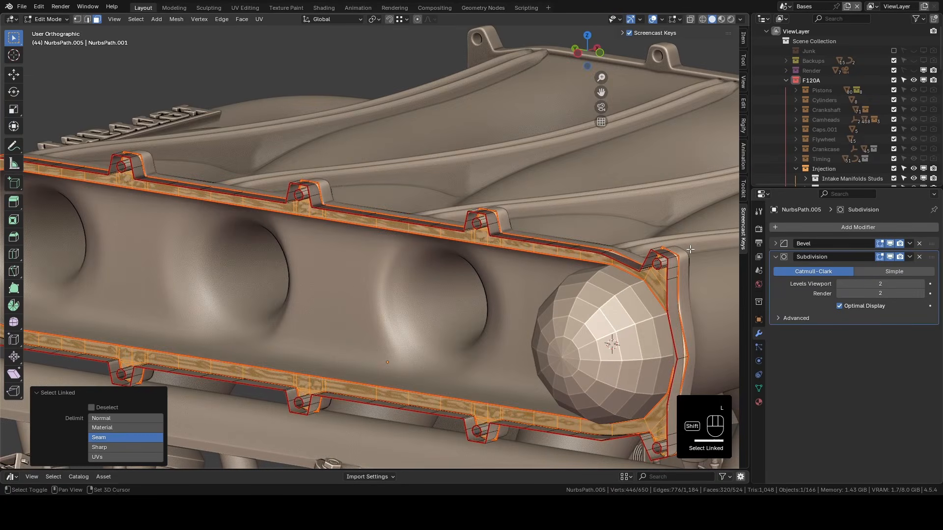
key(e)
key(x)
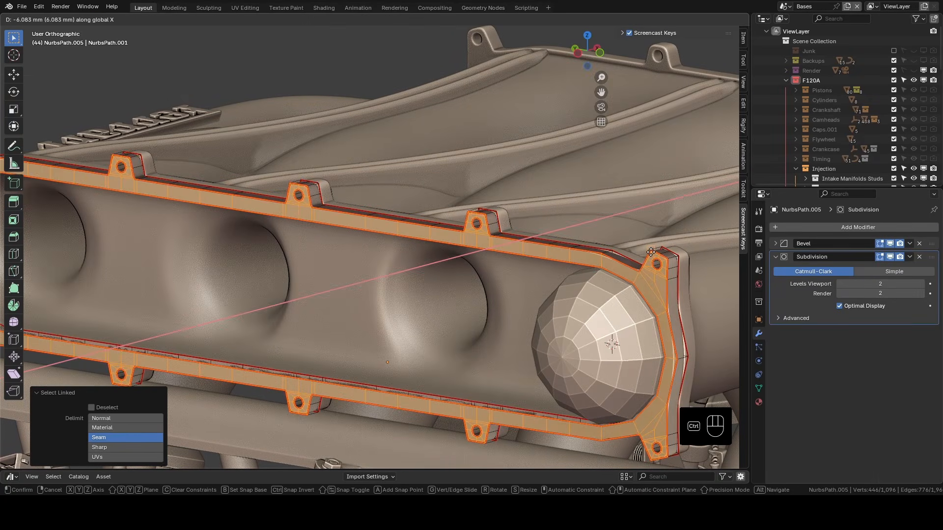
click(651, 252)
Step: Merge the overlapping vertices of the whole flange mesh by distance and recalculate its normals
middle_drag(651, 252, 539, 248)
key(a)
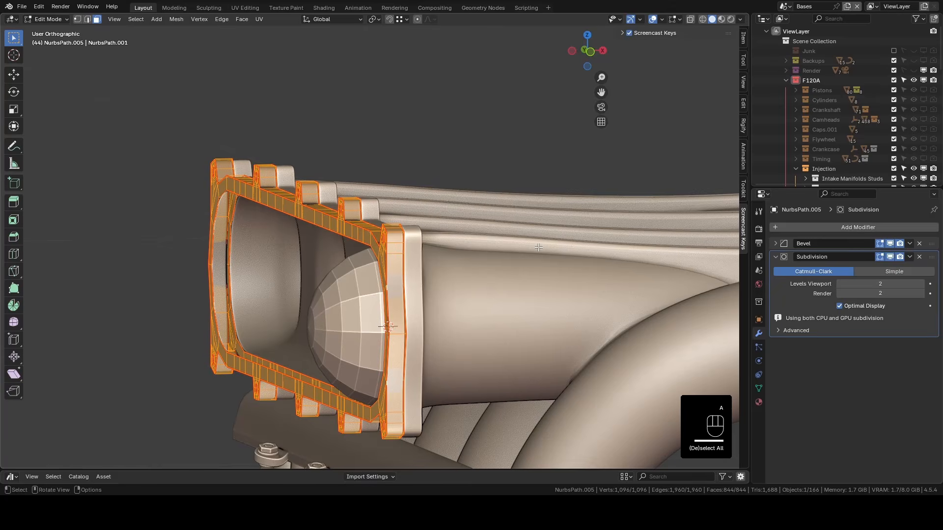
key(m)
click(538, 247)
key(shift+n)
Step: Isolate the new flange in local view and reopen it for mesh editing
middle_drag(467, 253, 440, 274)
key(Tab)
key(KP_Divide)
middle_drag(545, 257, 644, 302)
key(Tab)
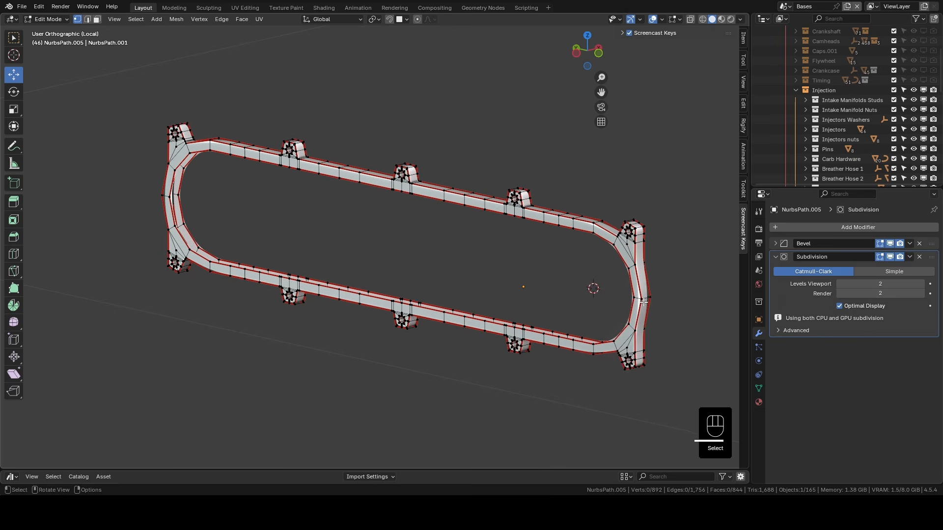
Step: Add a UV sphere inside the flange mesh with a 28 mm radius, 16 segments and 8 rings
key(shift+a)
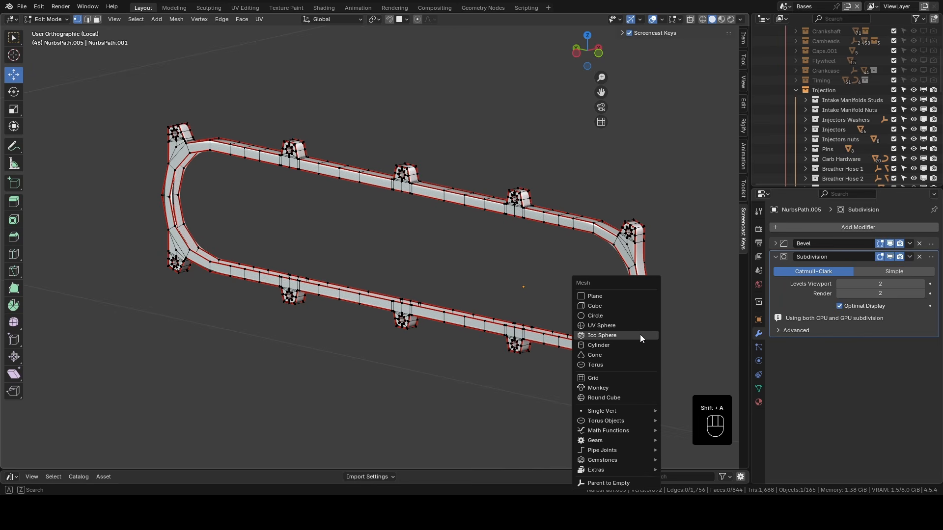
click(639, 326)
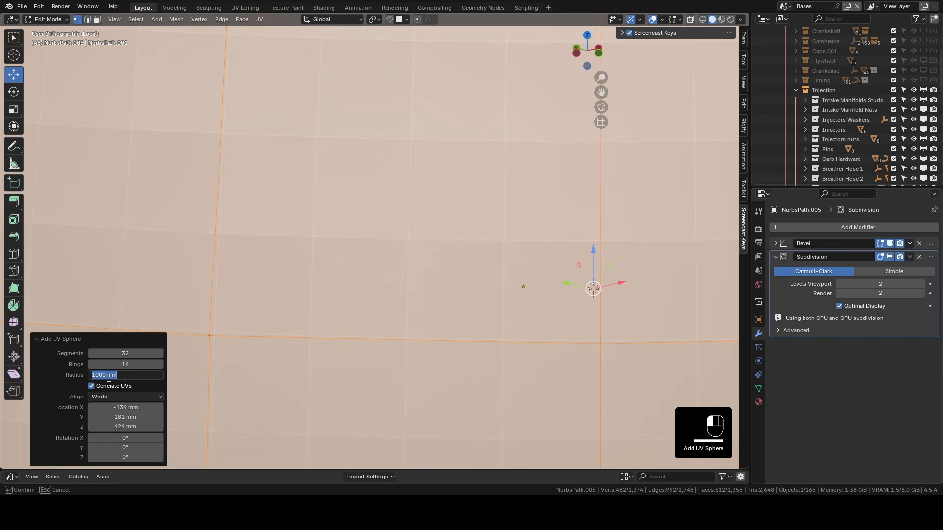
key(BackSpace)
key(Return)
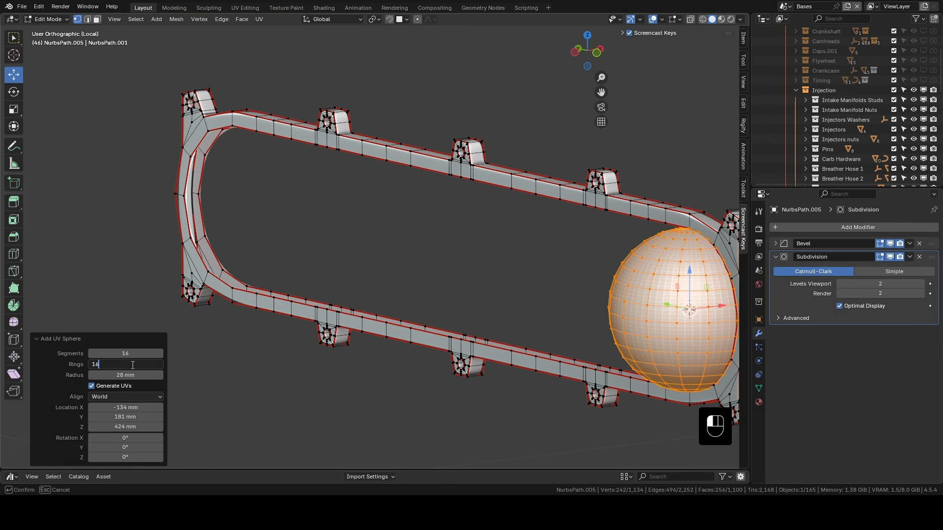
click(102, 365)
text(8)
key(Return)
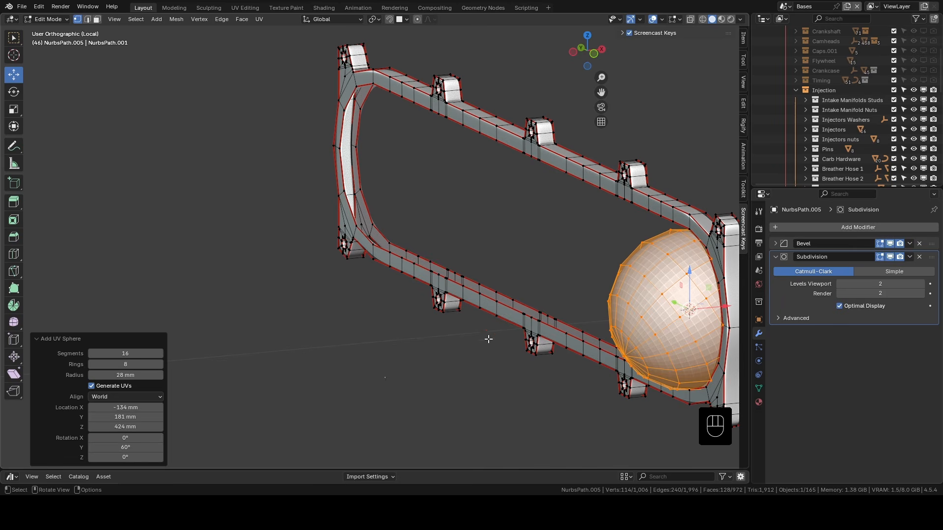
Step: Set the new sphere's Y rotation to 90° and its segments to 12
key(Return)
middle_drag(558, 313, 617, 309)
scroll(604, 309, down, 1)
click(131, 354)
text(12)
key(Return)
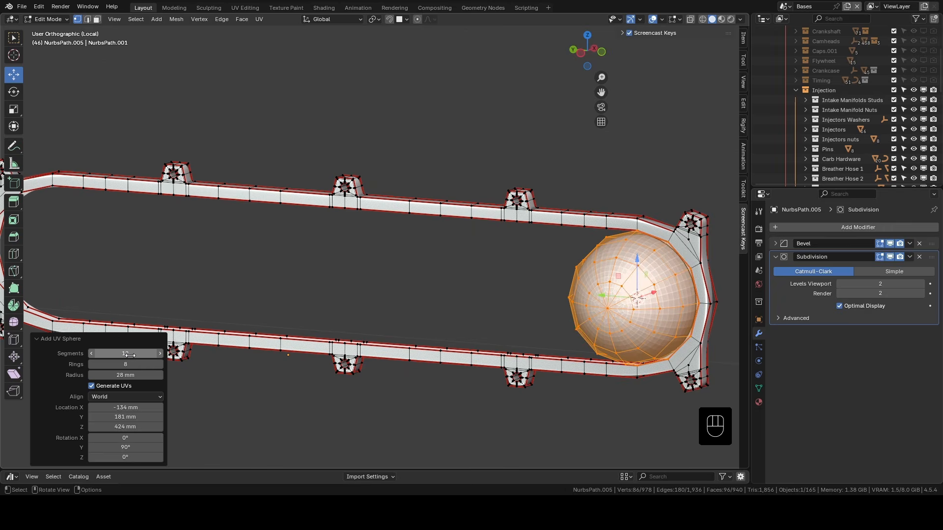
Step: Hide all of the flange geometry so that only the sphere stays visible in front view
scroll(344, 253, up, 1)
middle_drag(556, 283, 511, 281)
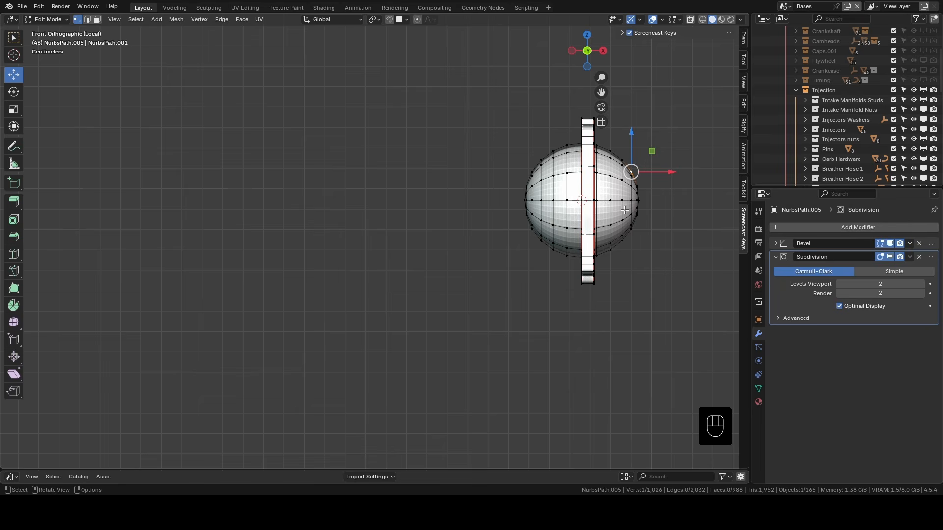
key(l)
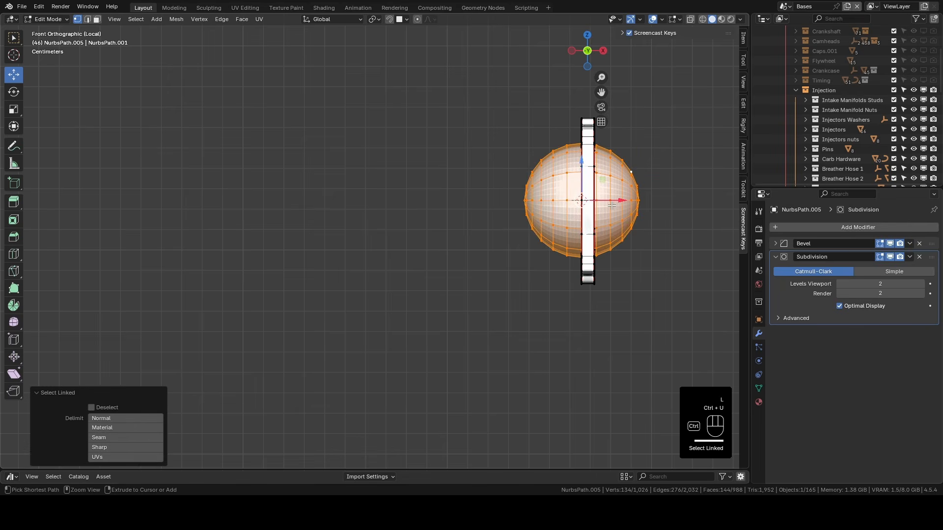
key(ctrl+i)
key(h)
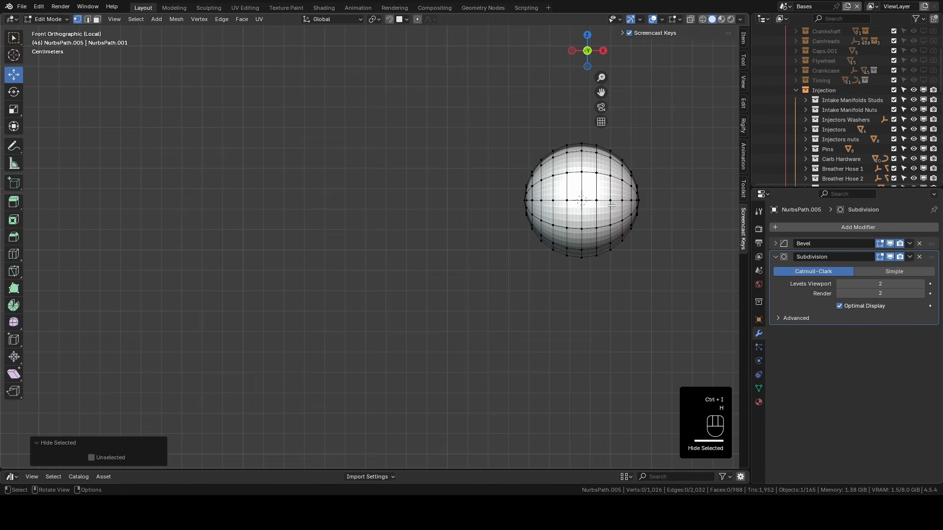
Step: Delete the vertices of the sphere's positive X half with X-ray enabled, leaving a hemisphere with an open rim
key(1)
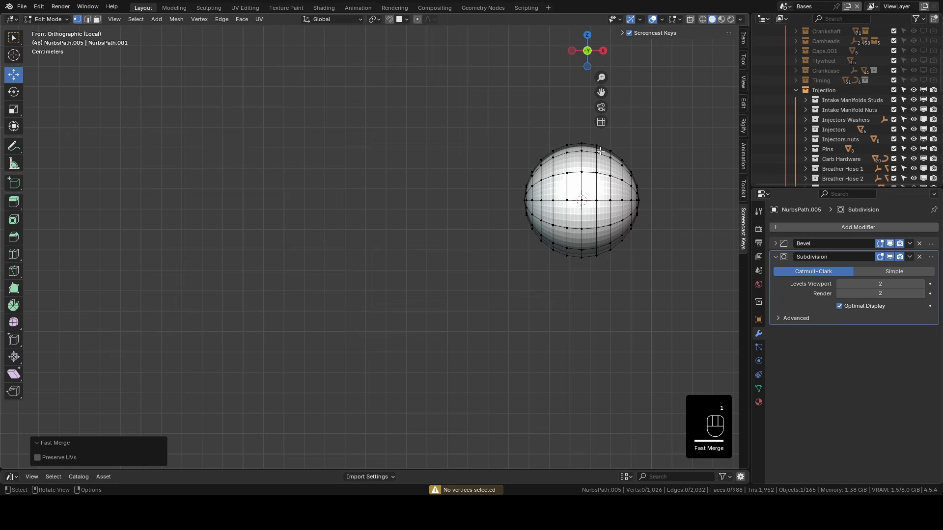
key(alt+z)
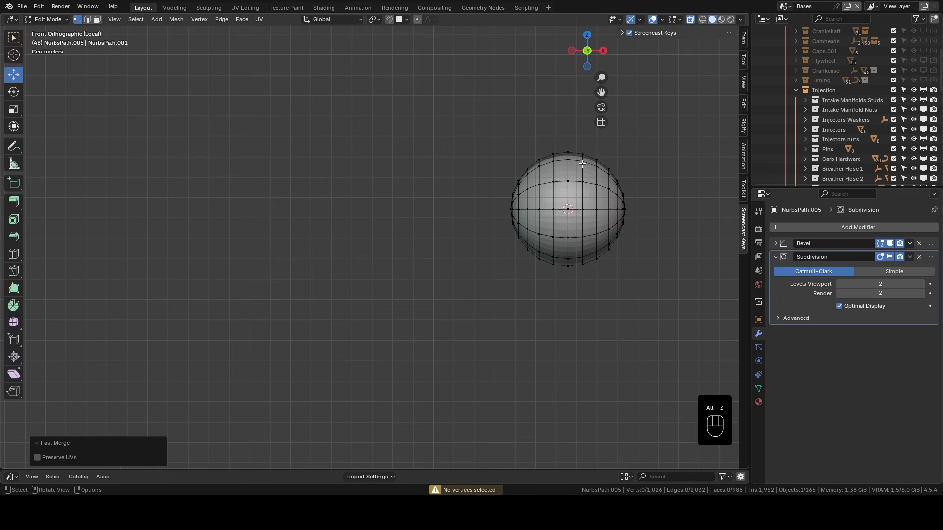
key(b)
drag(572, 137, 662, 337)
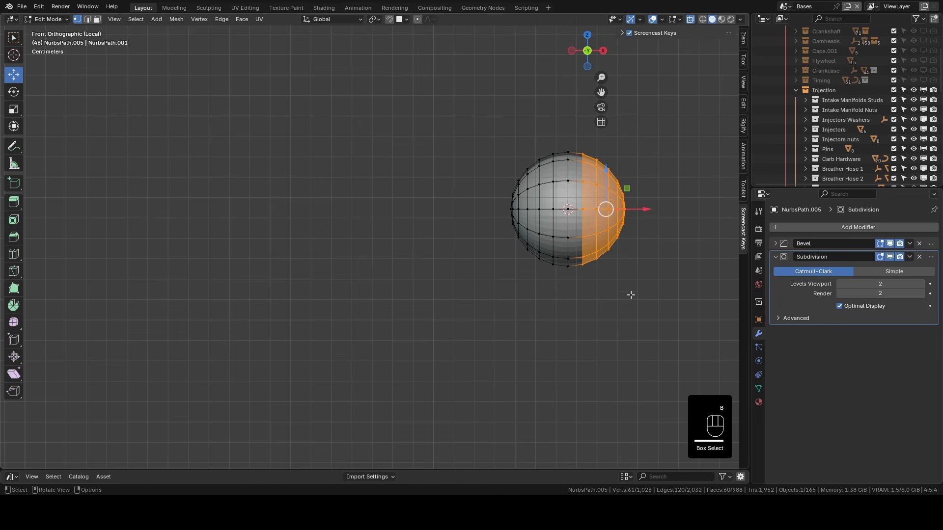
key(x)
click(614, 277)
Step: Reveal the hidden flange geometry and turn X-ray off
middle_drag(624, 181, 614, 203)
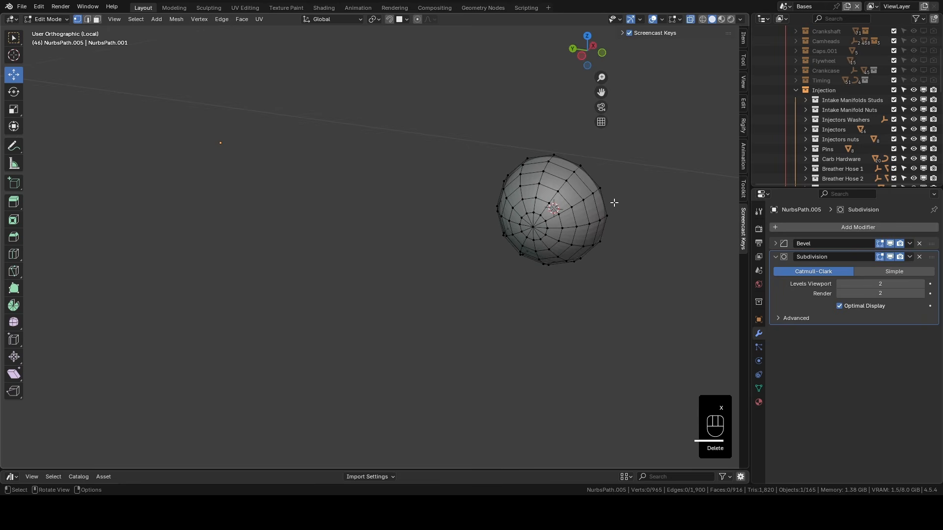
key(alt+h)
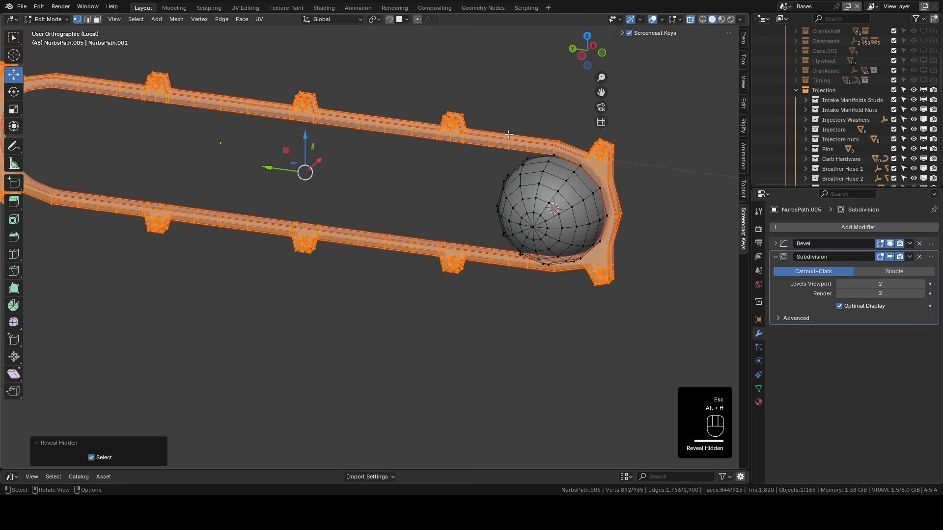
scroll(583, 191, up, 2)
key(alt+z)
middle_drag(583, 191, 549, 213)
Step: Mark the hemisphere's open rim edge loop as a seam
key(3)
scroll(495, 188, up, 1)
key(1)
key(2)
alt+click(565, 205)
middle_drag(498, 173, 525, 176)
right_click(438, 127)
click(429, 334)
click(554, 185)
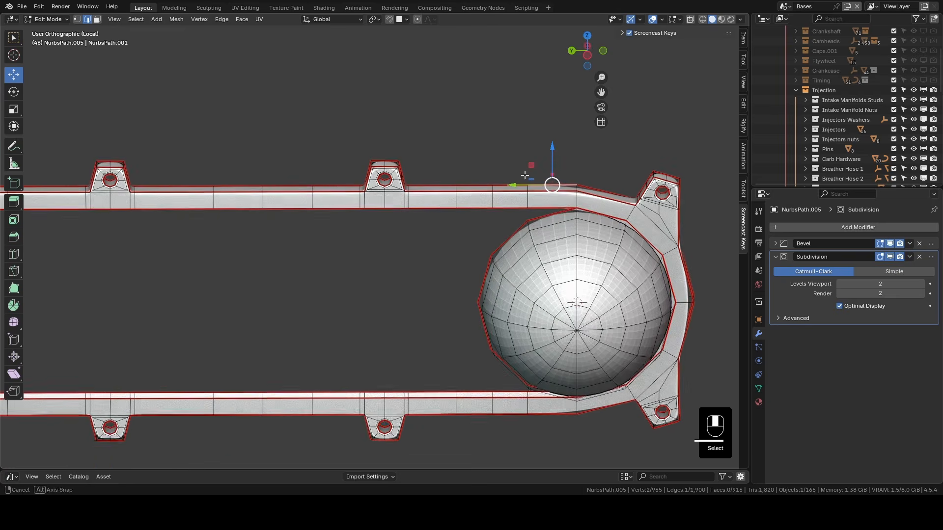
middle_drag(524, 175, 526, 179)
Step: Duplicate the linked hemisphere faces and move the copy about 255 mm along Y to the flange's opposite end
key(3)
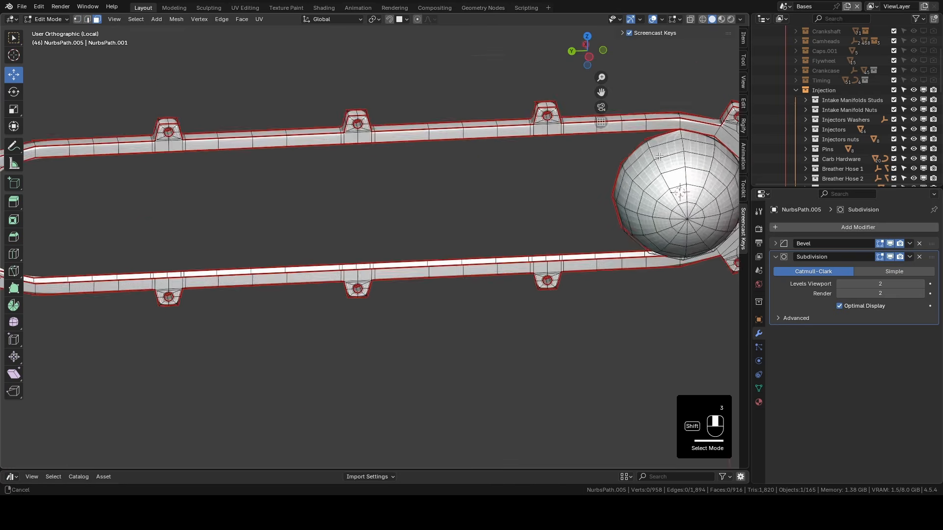
shift+middle_drag(663, 196, 543, 195)
scroll(542, 196, down, 3)
middle_drag(543, 195, 543, 221)
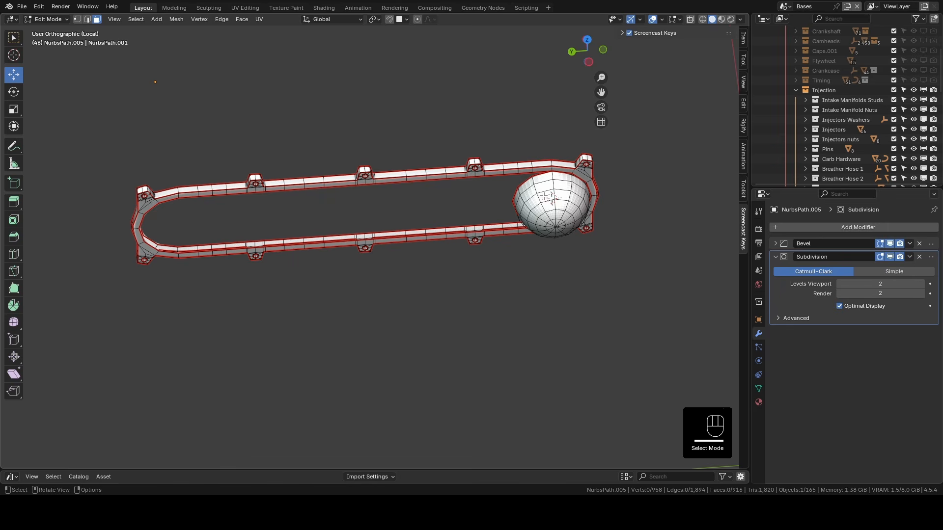
key(l)
key(shift+d)
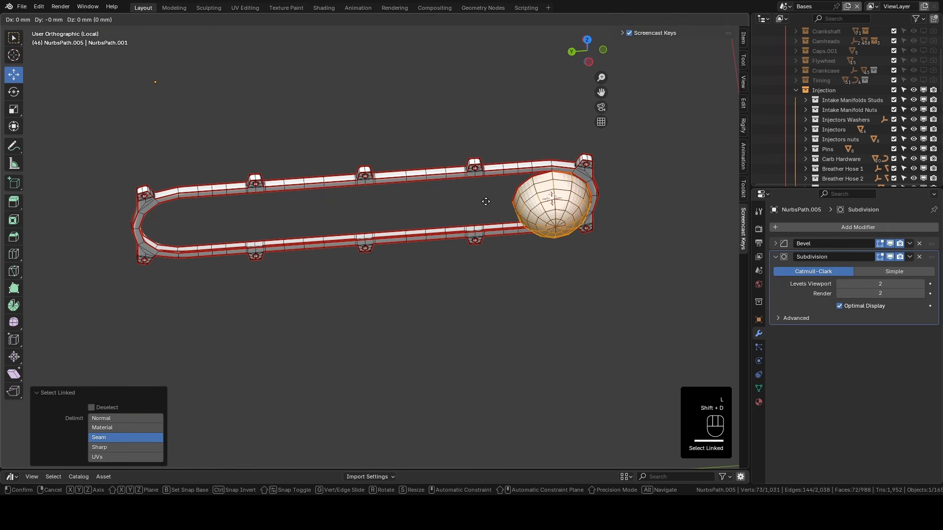
key(y)
click(128, 221)
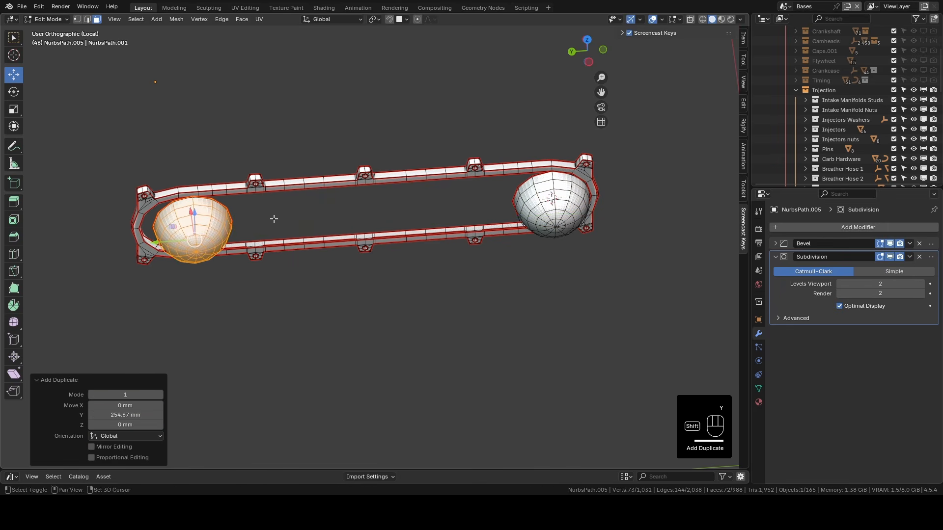
Step: Make the uppermost rim vertex of the duplicated hemisphere active and set the pivot point to the active element
scroll(128, 221, up, 8)
key(shift+1)
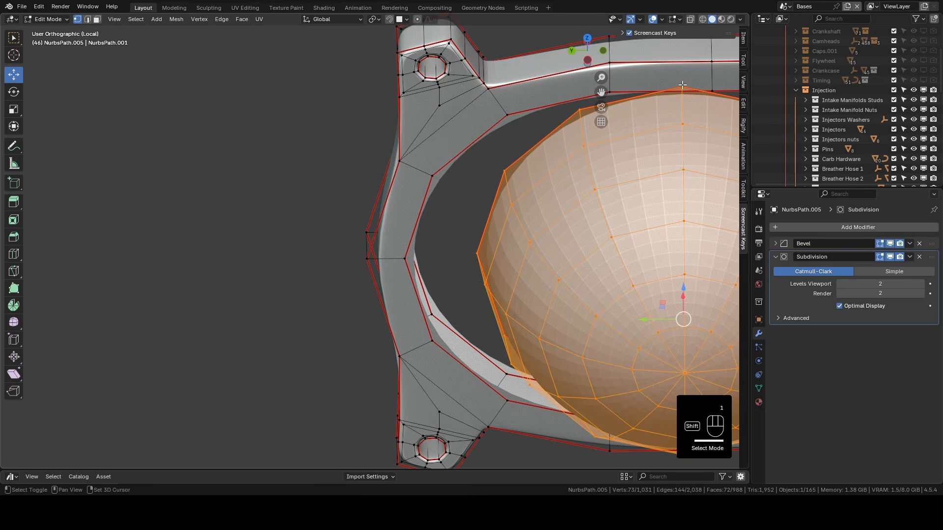
shift+click(682, 87)
click(375, 21)
click(386, 88)
Step: Snap the duplicated hemisphere vertically onto the flange opening's upper inner edge with vertex snapping
drag(646, 88, 607, 92)
middle_drag(607, 94, 408, 76)
middle_drag(452, 79, 378, 119)
drag(376, 113, 417, 114)
click(406, 20)
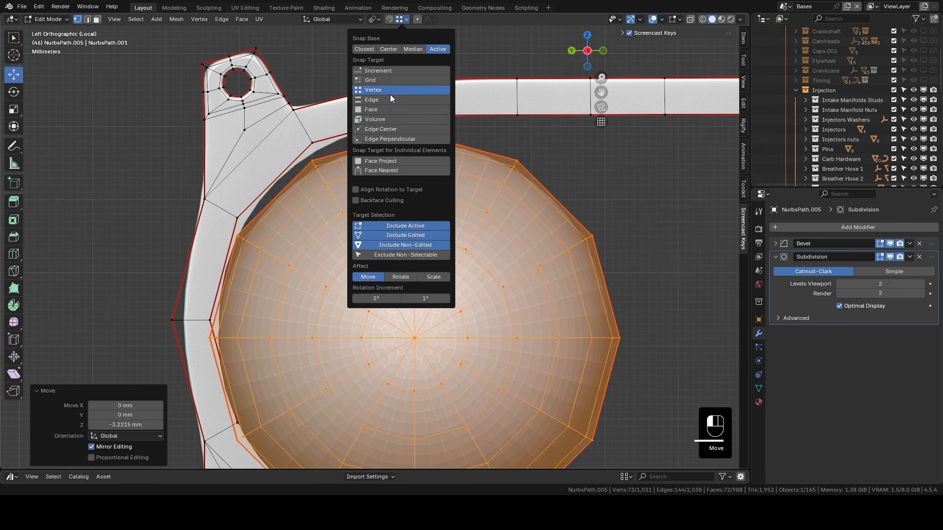
click(390, 91)
drag(409, 109, 410, 91)
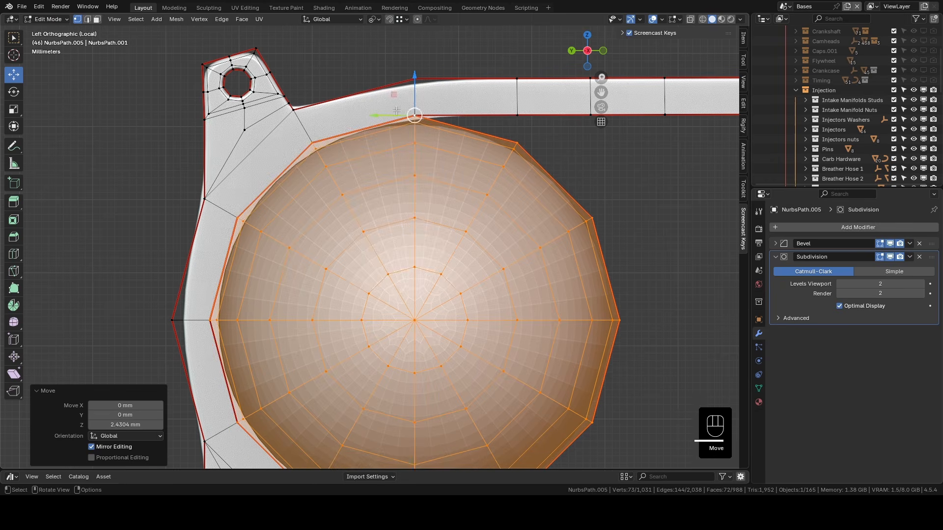
Step: Merge all vertices of the cover mesh by distance
middle_drag(410, 91, 458, 115)
key(a)
key(q)
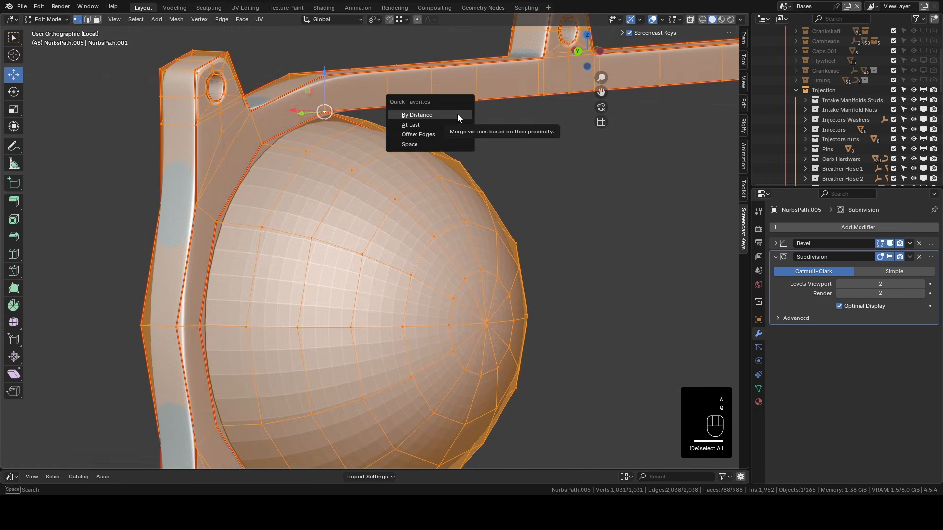
click(458, 114)
Step: Delete the half of this hemisphere that faces the middle of the flange, keeping its centre column of vertices
scroll(457, 115, down, 2)
middle_drag(455, 115, 398, 113)
scroll(397, 114, down, 2)
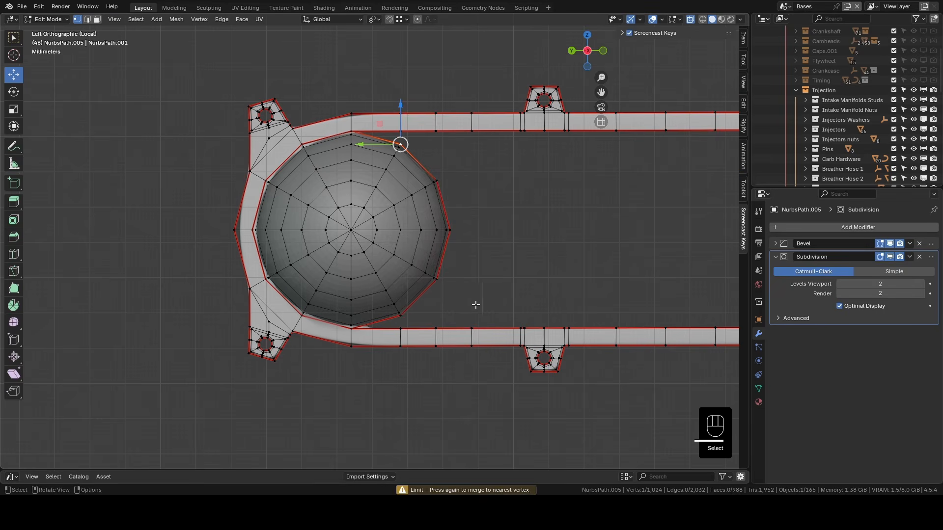
key(b)
drag(473, 317, 391, 146)
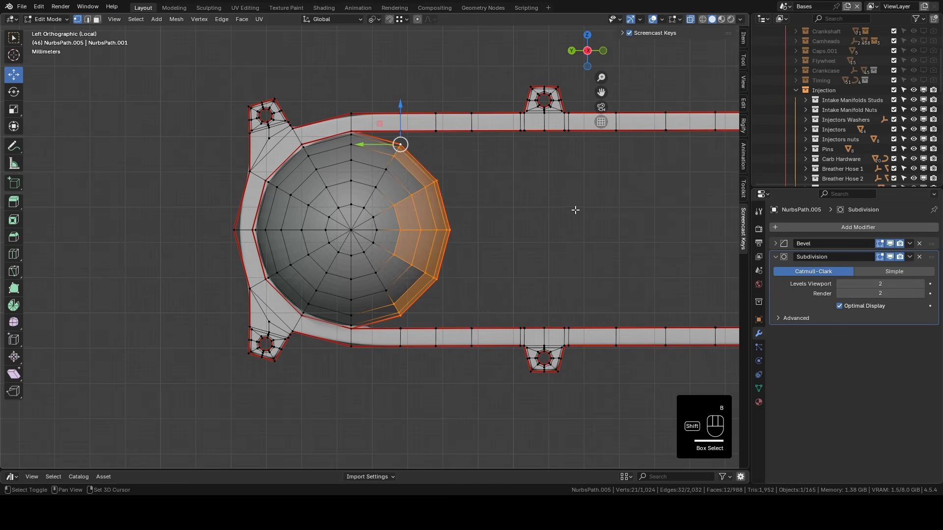
shift+click(373, 217)
ctrl+click(364, 252)
ctrl+click(386, 290)
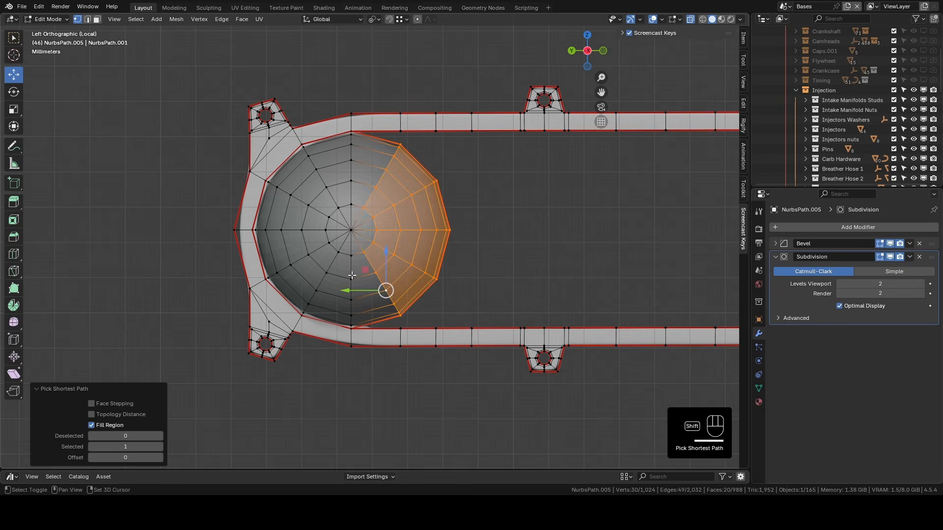
key(x)
click(503, 205)
Step: Delete the inward-facing half of the hemisphere at the flange's other end
shift+middle_drag(503, 205, 470, 188)
key(b)
drag(419, 120, 492, 302)
key(x)
click(390, 212)
Step: Add a 16-vertex circle of 28 mm radius, rotated 90° about X, with the 3D cursor snapped to the hemisphere's pole
middle_drag(390, 213, 396, 239)
key(shift+s)
click(393, 283)
alt+middle_drag(393, 283, 458, 237)
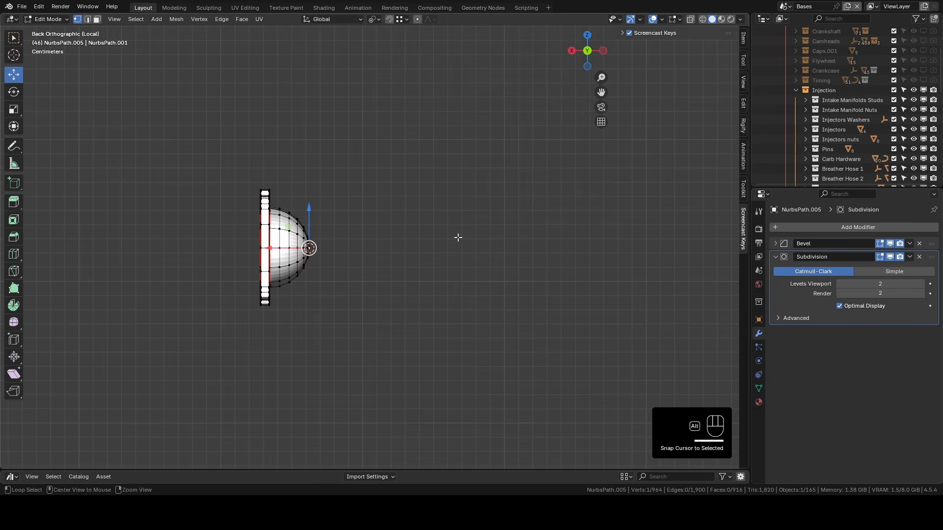
key(shift+a)
click(432, 226)
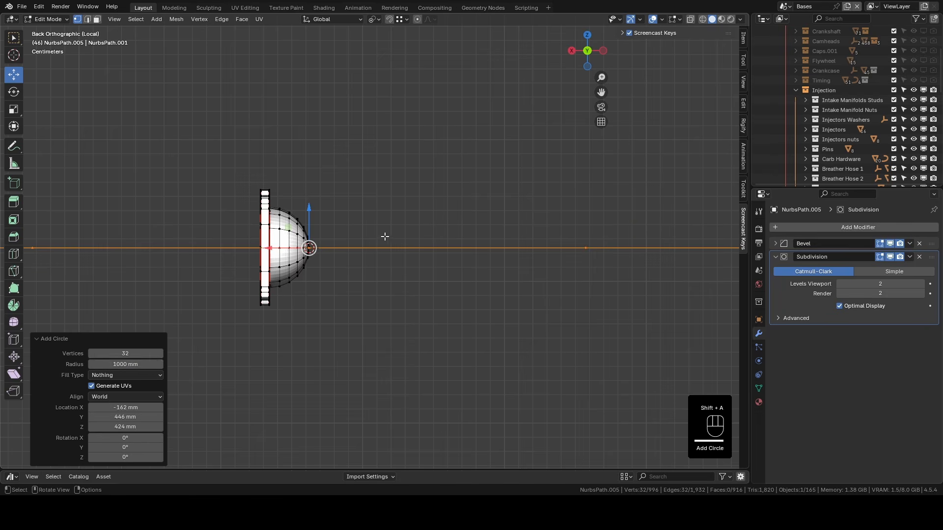
text(20)
key(Return)
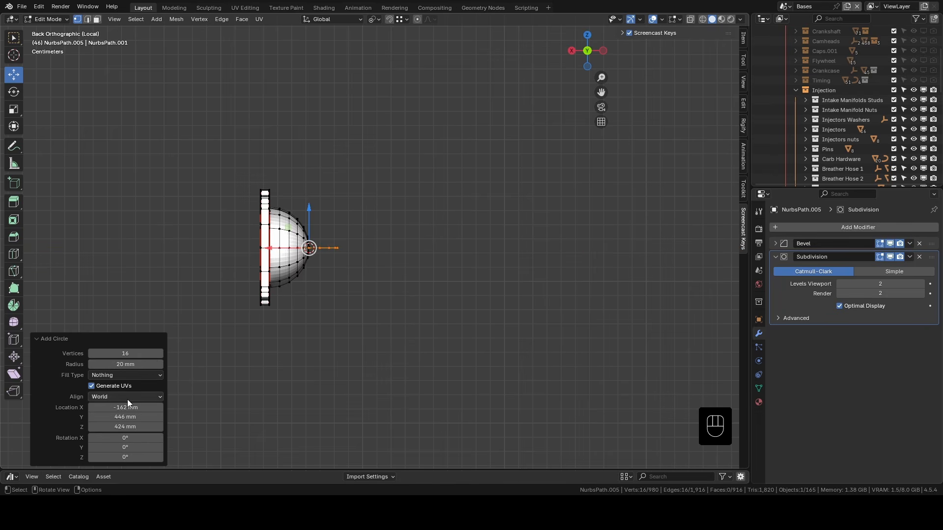
middle_drag(309, 248, 308, 253)
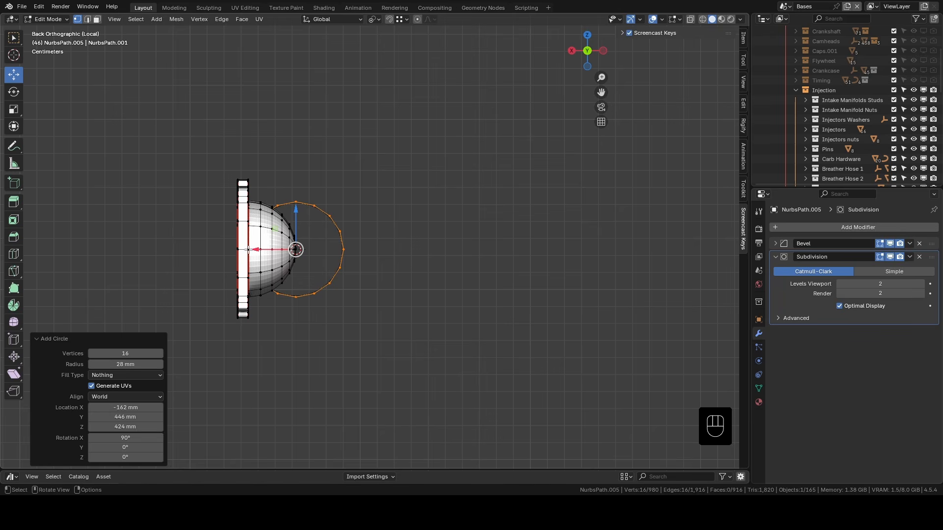
Step: Move the circle along X clear of the hemisphere and lower it about 6.3 mm along Z
drag(251, 250, 307, 246)
alt+middle_drag(307, 245, 346, 243)
drag(314, 250, 331, 244)
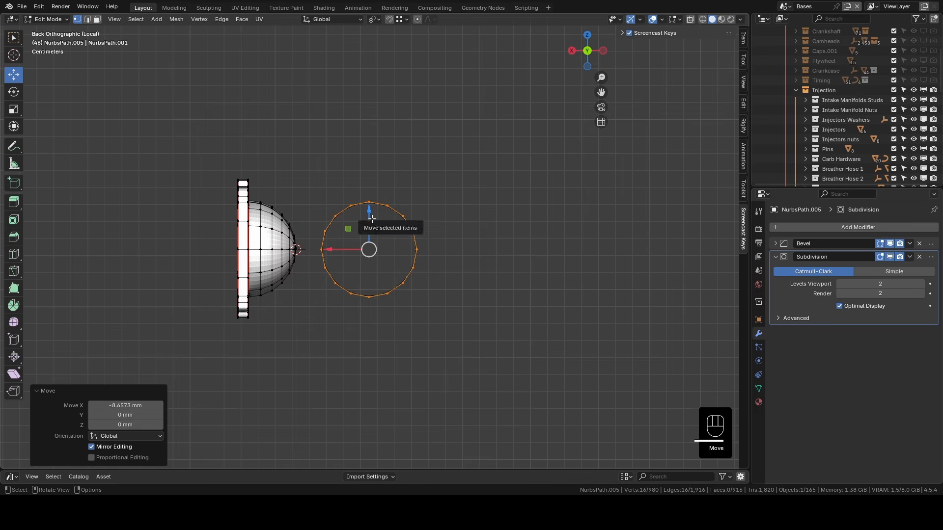
drag(370, 217, 368, 241)
Step: Extrude the circle along Y into a tube spanning both half-domes and shift it about 58 mm along X between them
middle_drag(266, 246, 254, 255)
key(e)
key(y)
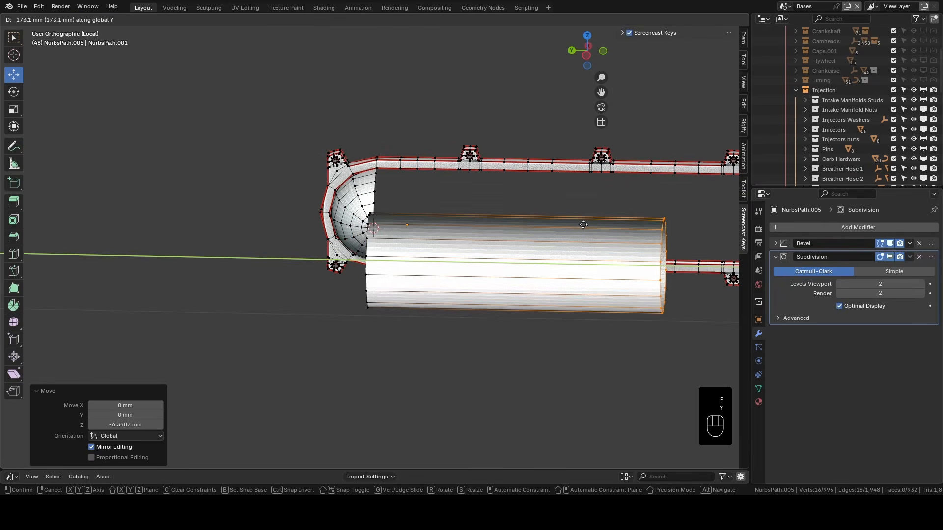
click(617, 228)
shift+middle_drag(597, 220, 331, 269)
drag(397, 240, 510, 218)
drag(529, 258, 644, 253)
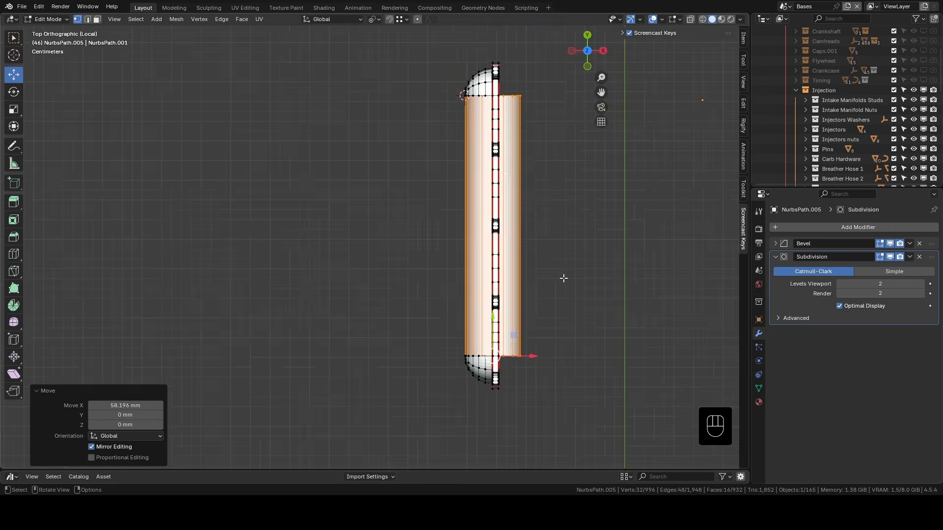
Step: Rotate the tube about 3.8° around Z and about 2.8° around X
key(r)
key(z)
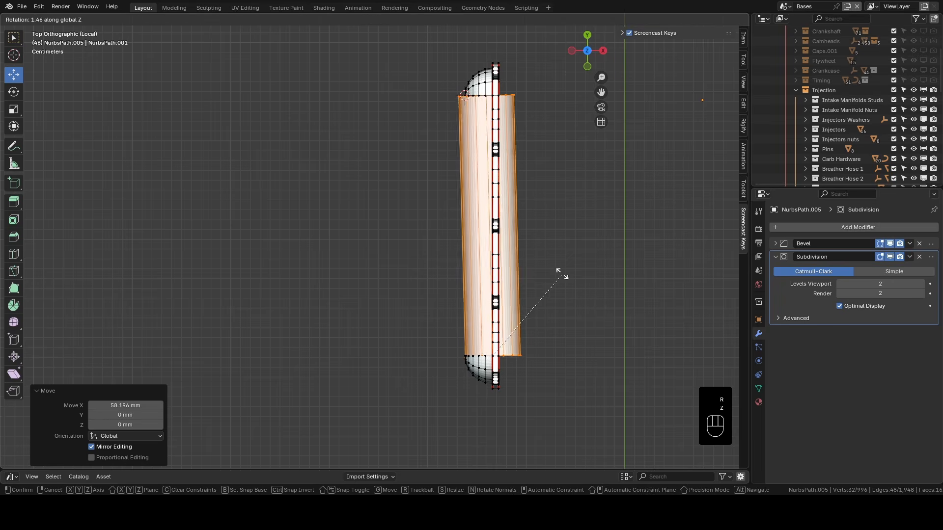
key(r)
key(x)
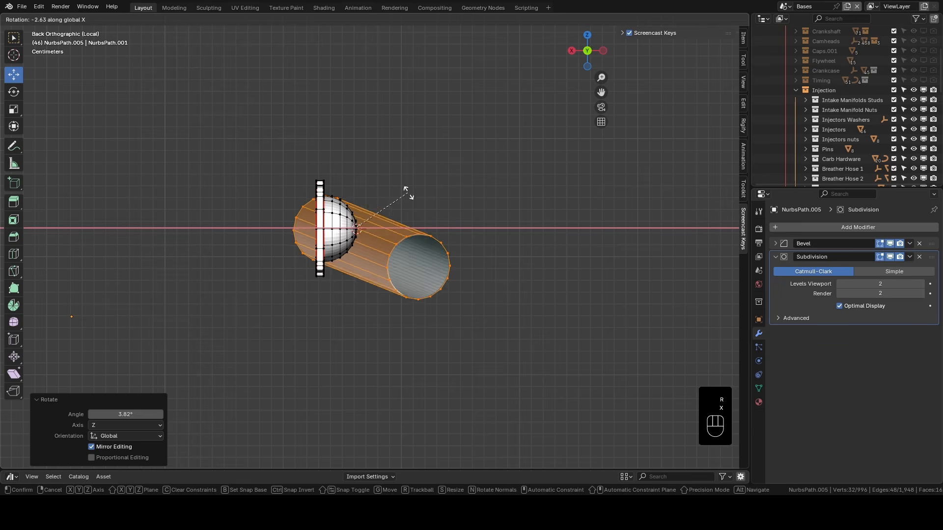
key(shift)
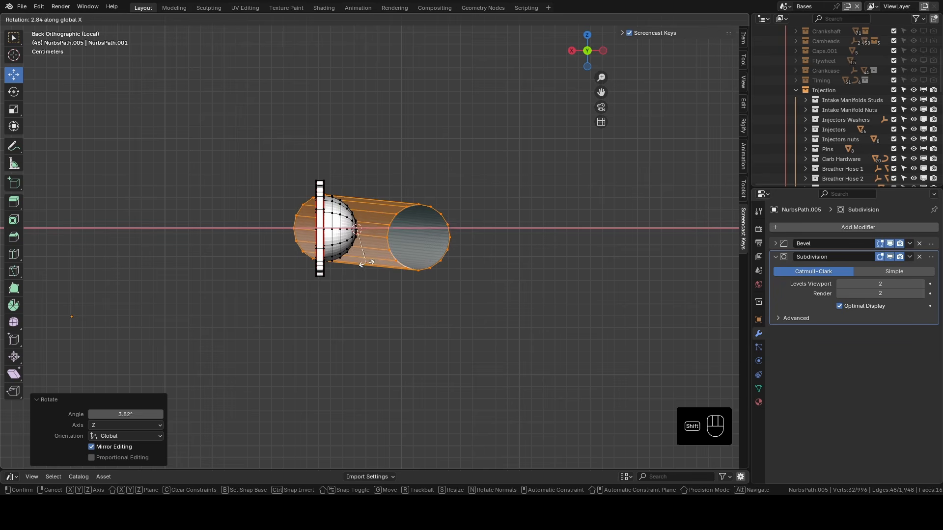
click(366, 262)
Step: Delete the ring of faces around the pole of one half-dome
middle_drag(366, 263, 270, 206)
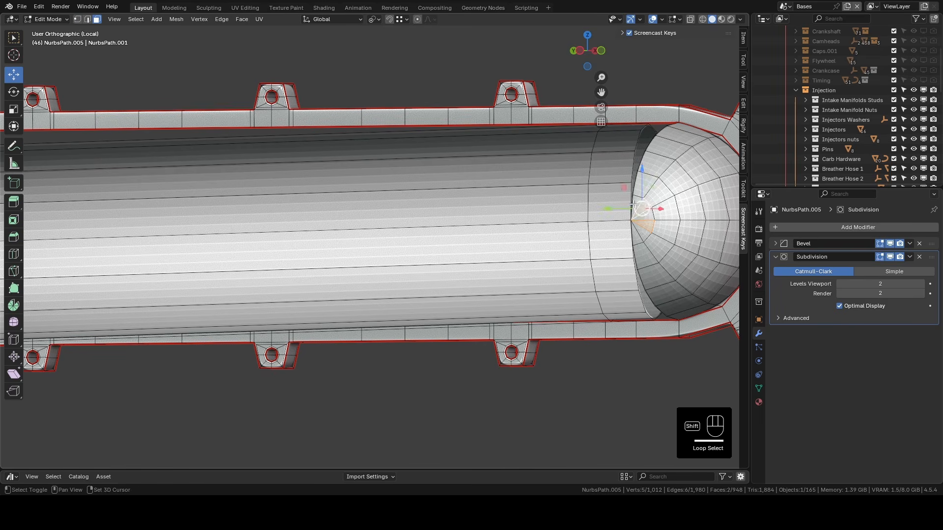
ctrl+shift+click(641, 231)
key(x)
click(627, 255)
Step: Cut an edge loop around the tube and slide it close to the tube's end
middle_drag(627, 255, 590, 239)
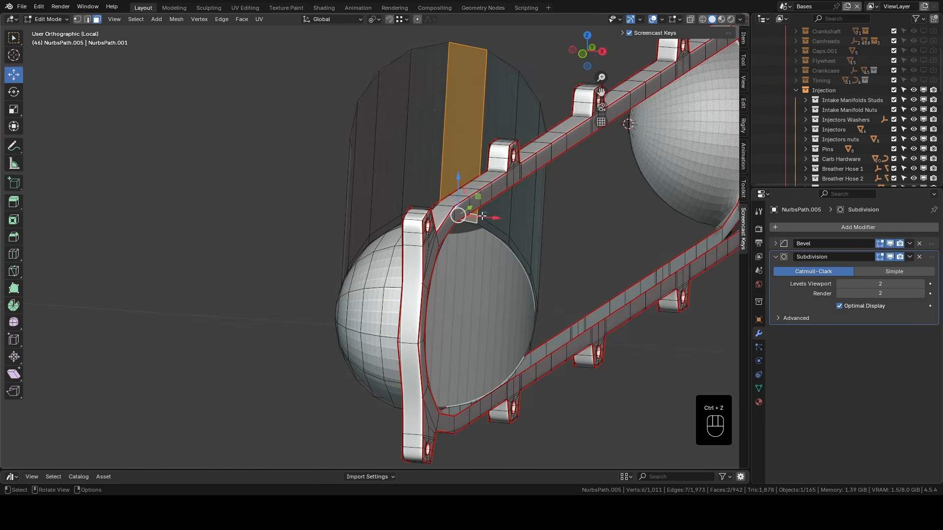
key(ctrl+r)
click(449, 53)
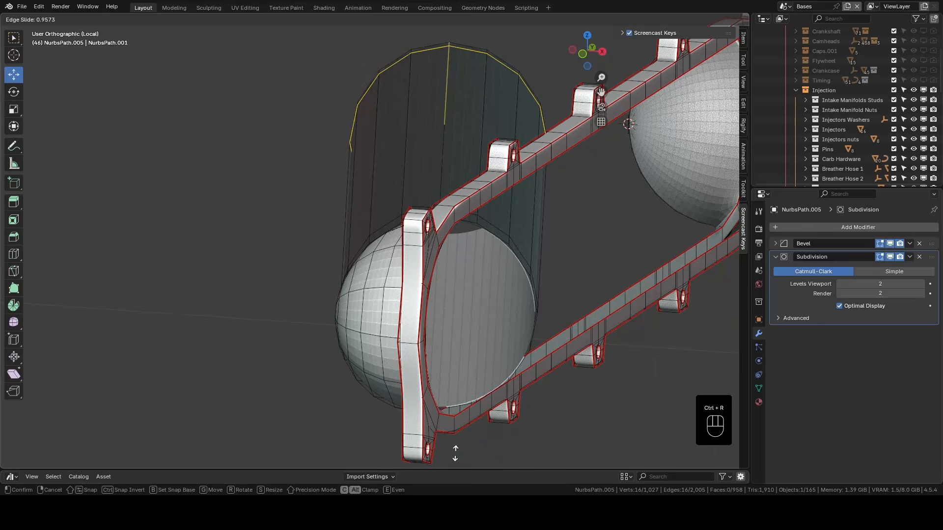
click(452, 460)
click(467, 121)
Step: Delete a first block of tube faces that protrude through the flange's open side
key(3)
key(3)
click(466, 109)
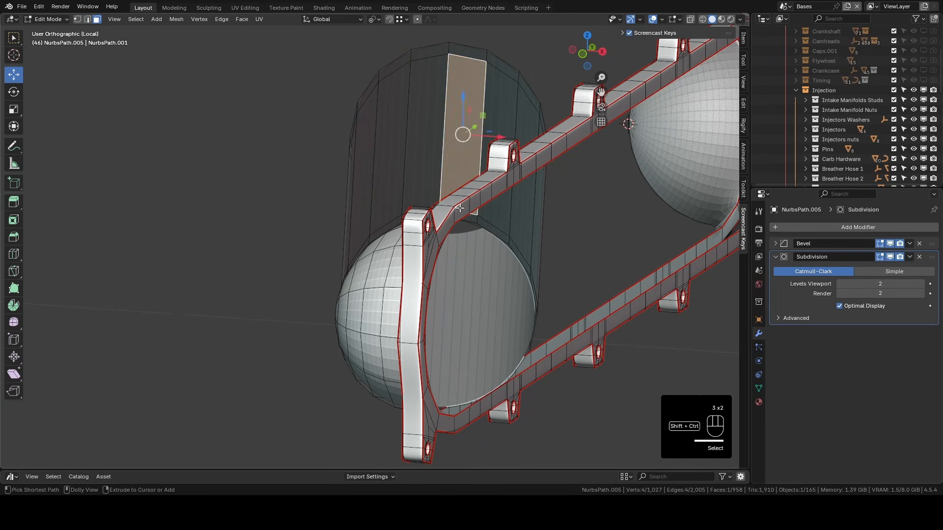
ctrl+shift+click(472, 218)
middle_drag(540, 289, 433, 142)
ctrl+shift+click(453, 145)
key(x)
click(422, 143)
Step: Delete the remaining tube faces on the flange's open side, leaving only the outer half of the tube
middle_drag(428, 246, 510, 285)
click(509, 231)
key(x)
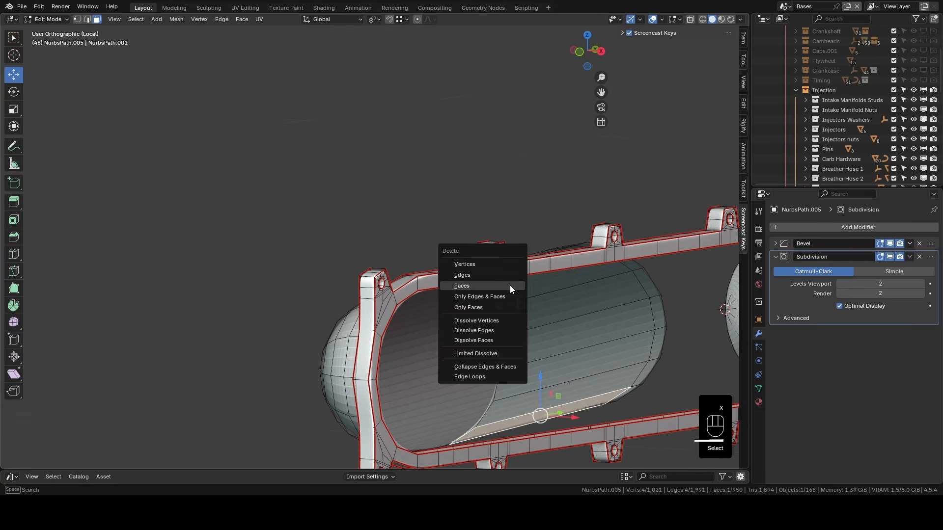
click(510, 285)
click(565, 297)
ctrl+shift+click(540, 393)
key(x)
key(x)
click(525, 360)
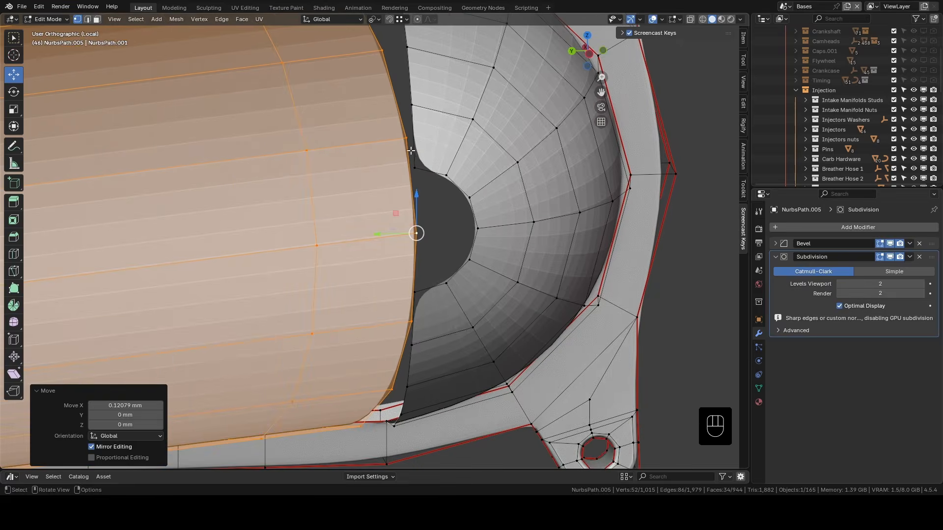
Step: Merge two tube-end vertices at last into the matching corner vertices of the half-dome's pole opening
key(1)
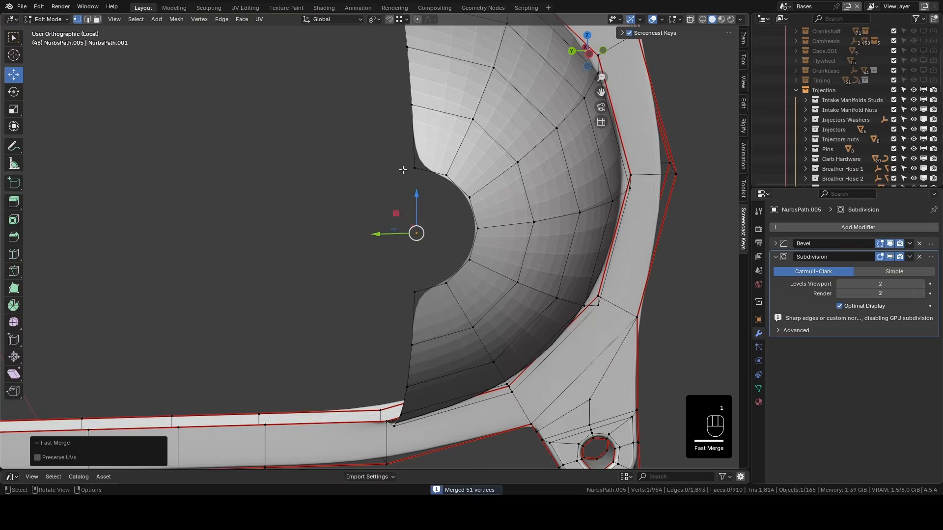
key(ctrl+z)
click(405, 166)
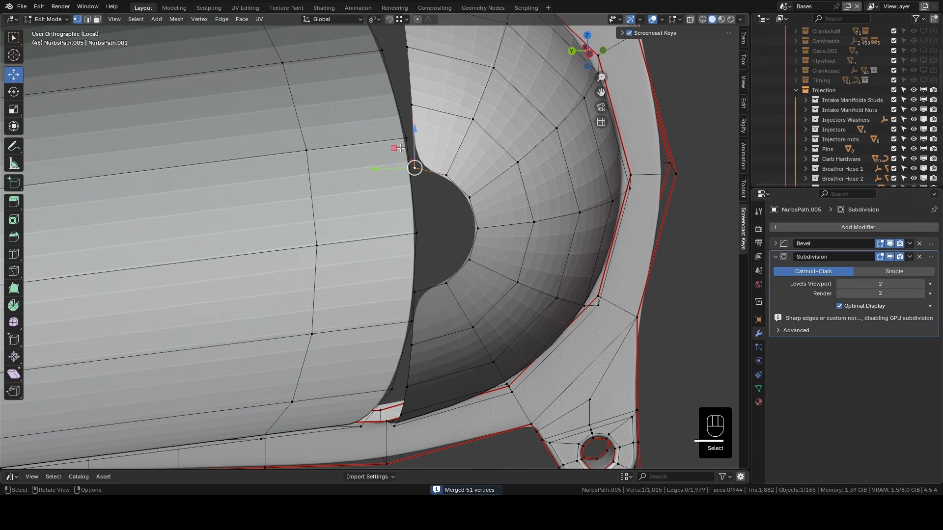
click(404, 138)
shift+click(413, 166)
key(q)
click(410, 166)
middle_drag(410, 167, 376, 181)
click(411, 309)
shift+click(414, 281)
key(q)
click(413, 280)
Step: Dissolve the edge loop on the half-dome that runs around its pole opening
scroll(376, 180, down, 1)
key(2)
alt+click(483, 155)
right_click(486, 154)
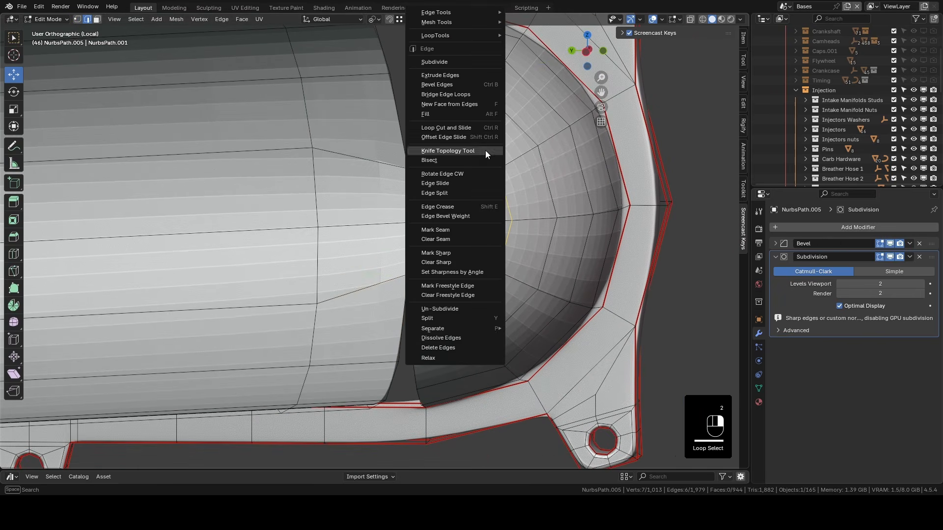
click(450, 337)
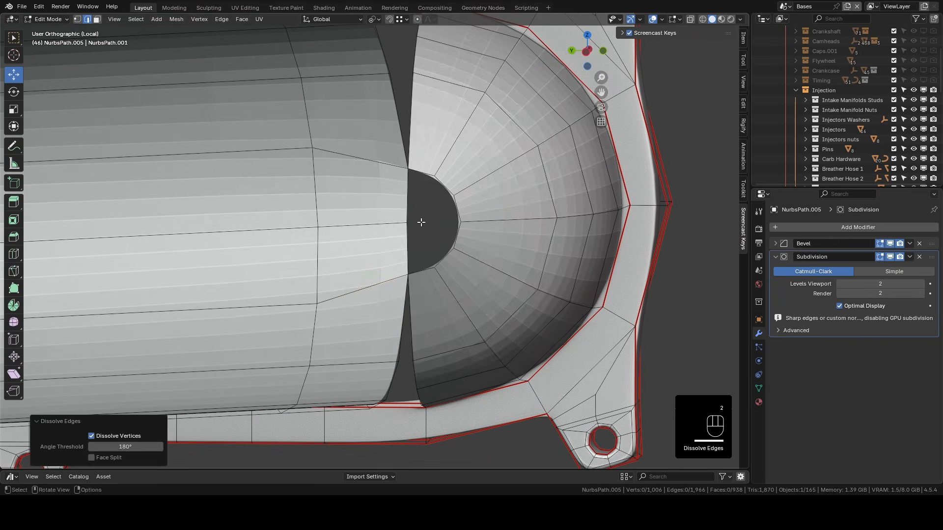
Step: Fill the pole opening between the tube's end and the half-dome with new faces
key(1)
middle_drag(421, 222, 549, 214)
shift+click(549, 214)
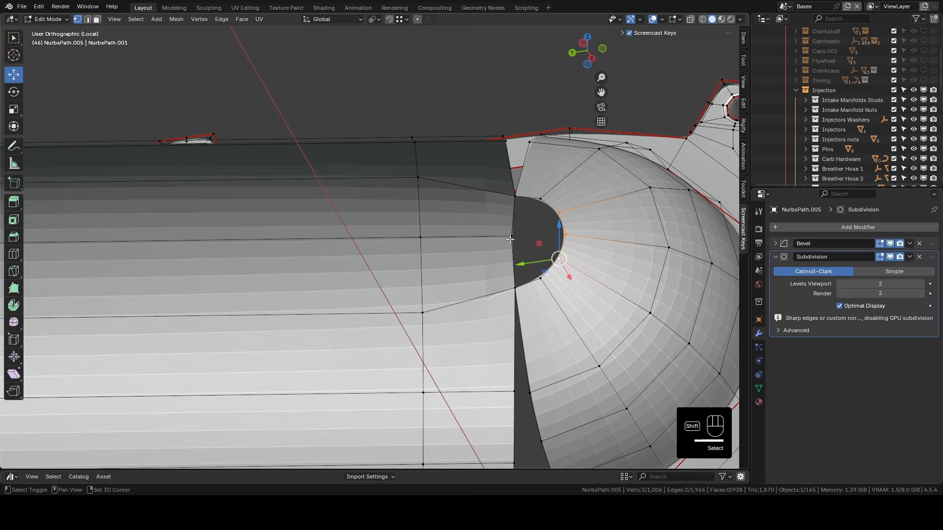
shift+click(513, 237)
key(f)
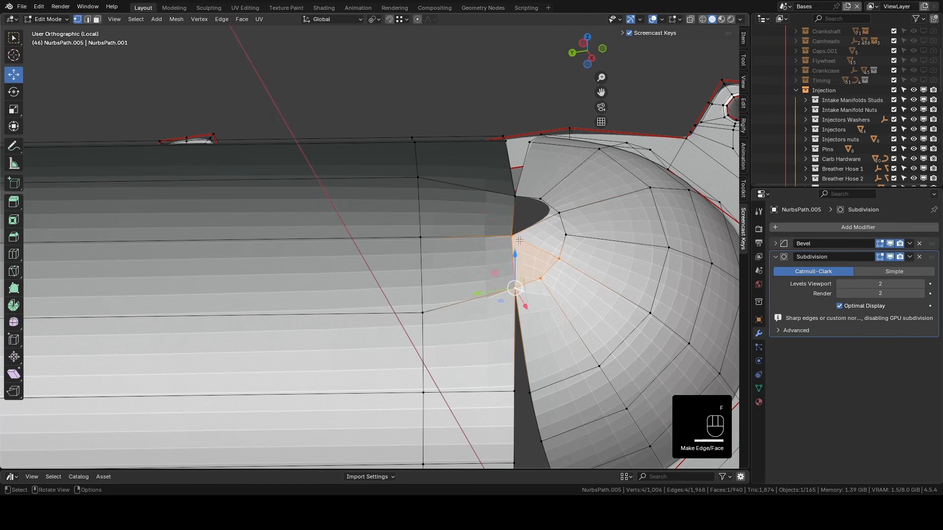
key(Tab)
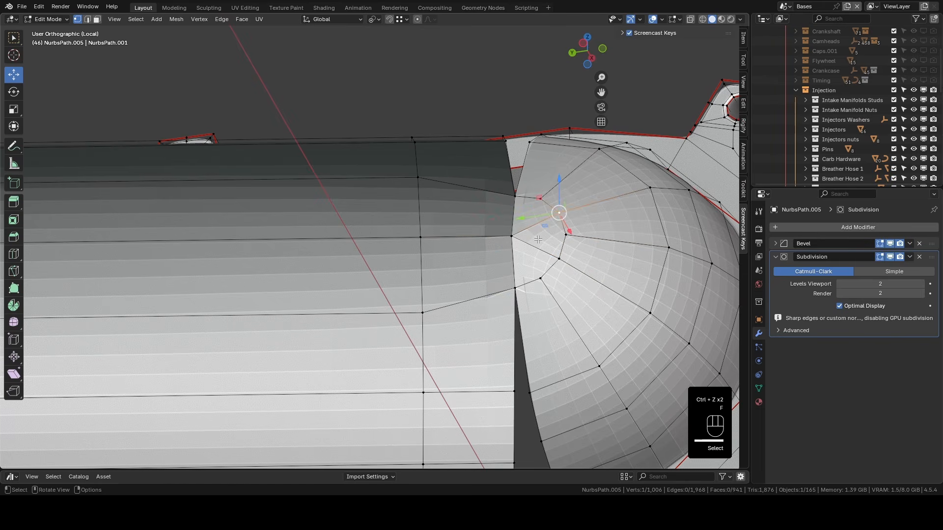
Step: Recalculate all normals of the cover mesh and shade its surface smooth
scroll(523, 252, down, 3)
key(Tab)
key(a)
key(shift+n)
key(Tab)
middle_drag(436, 277, 432, 205)
middle_drag(432, 198, 406, 333)
key(Tab)
right_click(512, 258)
click(510, 256)
middle_drag(506, 256, 344, 155)
Step: Merge the tube-end vertices beside the pole with the neighbouring half-dome edge vertices, using merge at last
click(462, 293)
scroll(331, 221, up, 4)
click(309, 216)
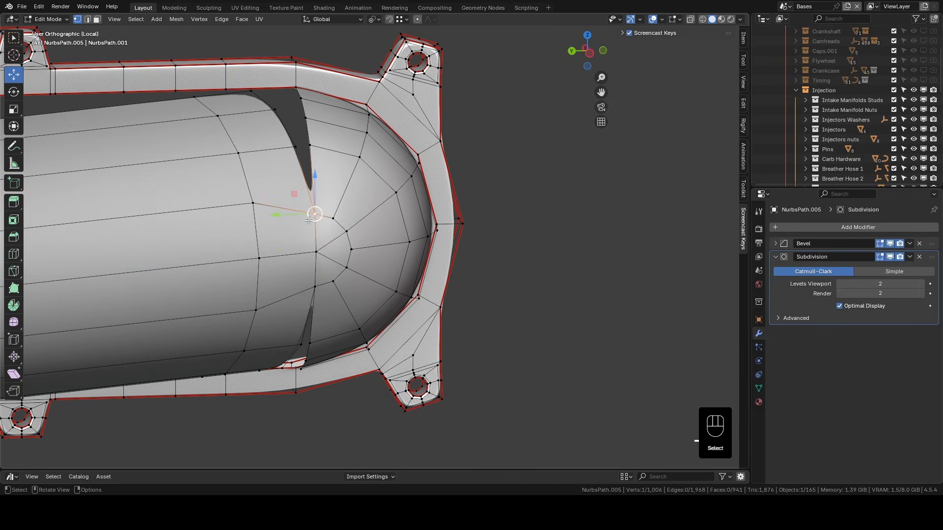
middle_drag(297, 270, 161, 147)
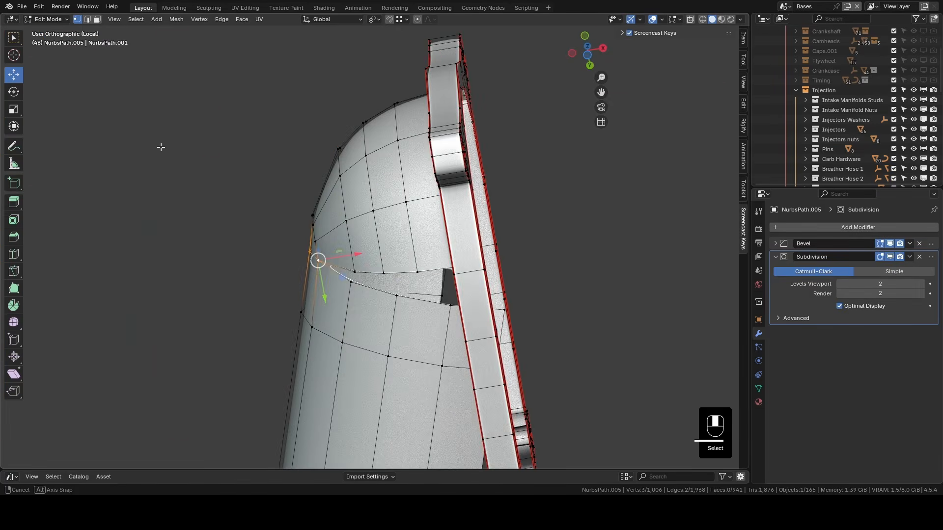
click(350, 254)
shift+click(470, 153)
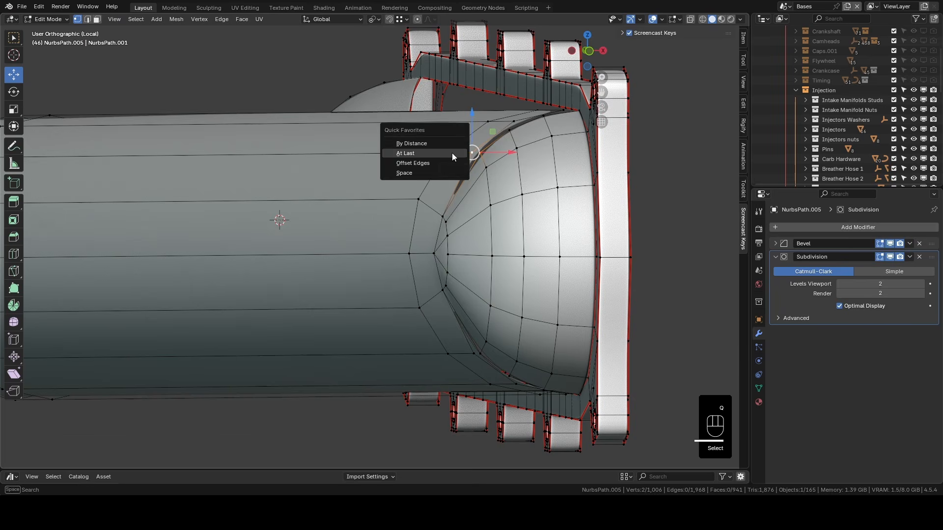
click(452, 153)
middle_drag(452, 153, 463, 119)
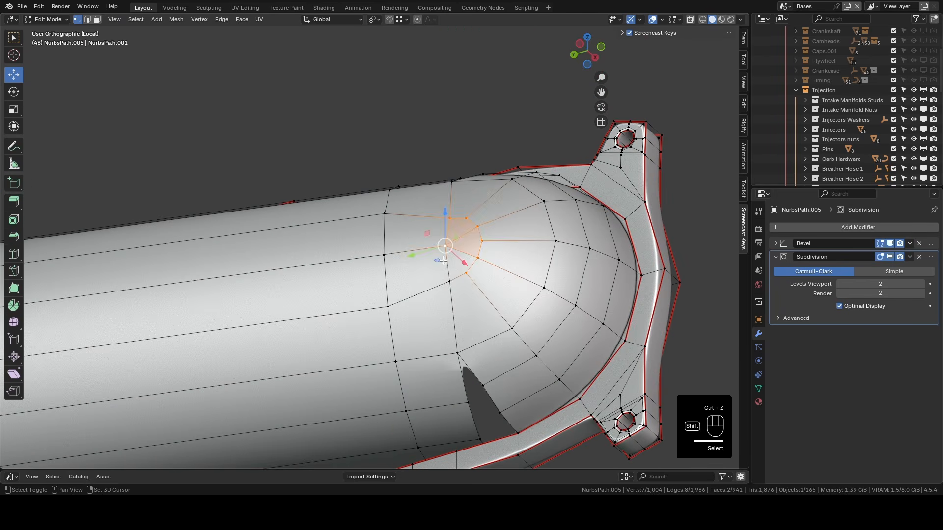
Step: Relax the selected vertices where the tube meets the half-dome's pole and check the smoothed shape outside Edit Mode
right_click(432, 252)
click(432, 253)
middle_drag(433, 252, 431, 182)
middle_drag(426, 277, 464, 427)
key(Tab)
middle_drag(432, 254, 393, 201)
Step: Merge the next half-dome edge vertex at last into the facing tube-end vertex to narrow the side gap
key(Tab)
click(461, 198)
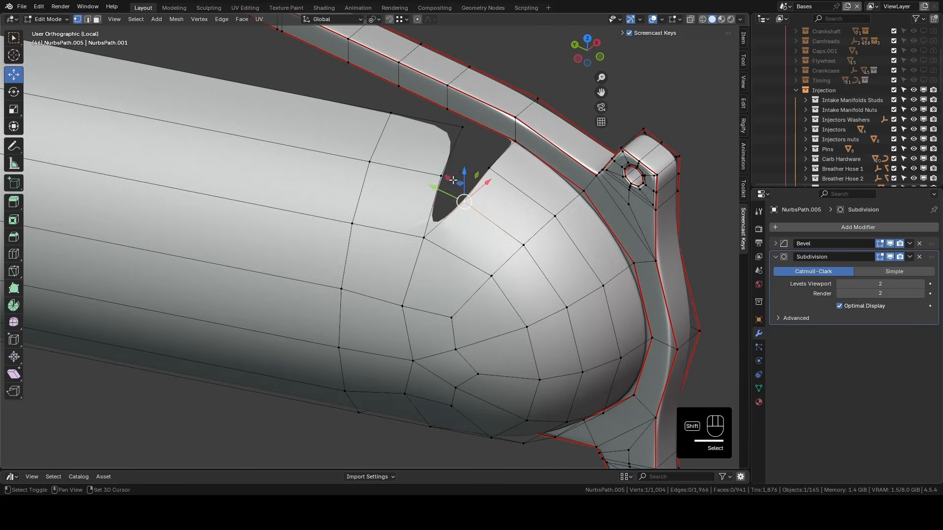
click(447, 180)
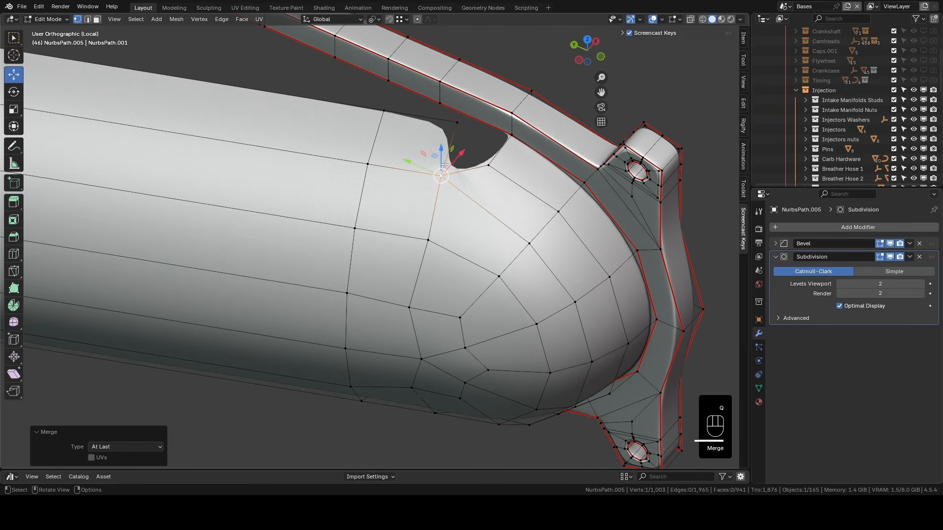
Step: Inspect the cover's surface outside Edit Mode under a different viewport shading look and restore the original shading
key(Tab)
mouse_move(448, 130)
middle_down()
mouse_move(535, 182)
mouse_move(549, 241)
mouse_move(434, 172)
mouse_move(493, 137)
mouse_move(528, 182)
middle_up()
scroll(540, 176, down, 4)
click(739, 20)
click(736, 93)
click(710, 134)
scroll(614, 305, up, 5)
mouse_move(609, 314)
middle_down()
mouse_move(651, 332)
mouse_move(515, 309)
mouse_move(655, 280)
middle_up()
scroll(639, 265, down, 4)
click(740, 19)
click(699, 67)
mouse_move(344, 214)
middle_down()
mouse_move(436, 240)
mouse_move(496, 214)
mouse_move(440, 300)
mouse_move(451, 216)
middle_up()
scroll(531, 236, up, 1)
middle_drag(555, 248, 590, 240)
scroll(589, 241, up, 2)
shift+middle_drag(590, 241, 374, 293)
Step: Start filling the side hole between the tube end and the half-dome with a new face at the dome edge
key(Tab)
mouse_move(583, 284)
middle_down()
mouse_move(574, 228)
mouse_move(574, 273)
middle_up()
click(599, 309)
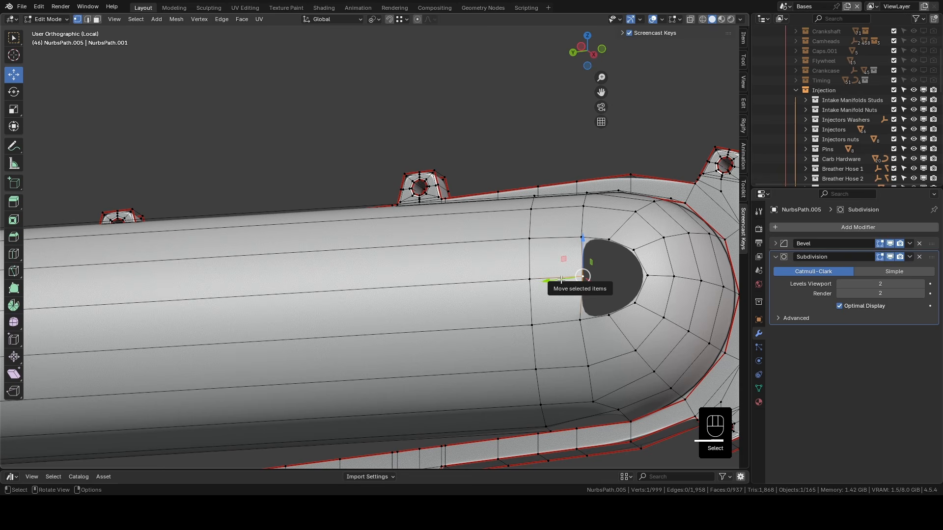
click(556, 279)
key(2)
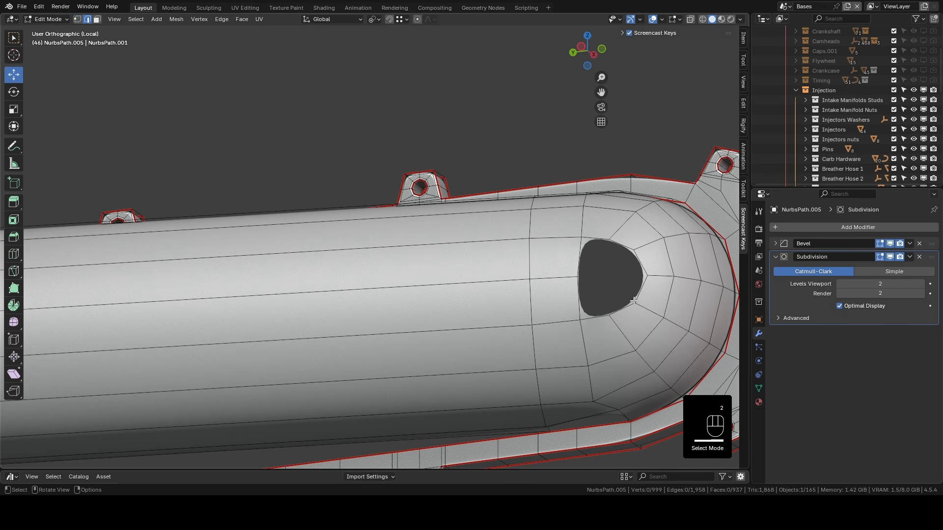
click(634, 302)
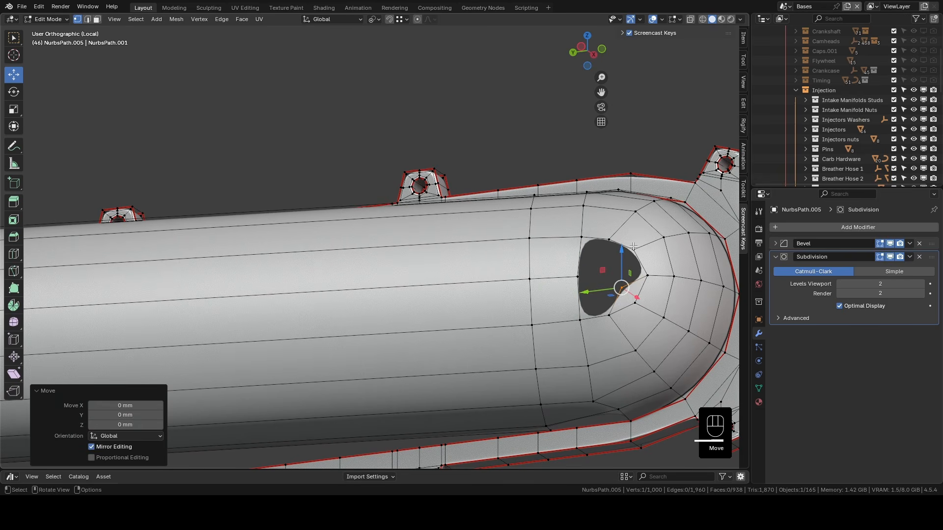
Step: Adjust the new face's free vertex along the dome's curve and fill the adjoining faces to close the side hole
middle_drag(623, 271, 621, 280)
drag(607, 282, 606, 261)
middle_drag(607, 260, 631, 249)
drag(626, 253, 627, 256)
middle_drag(625, 295, 632, 240)
key(2)
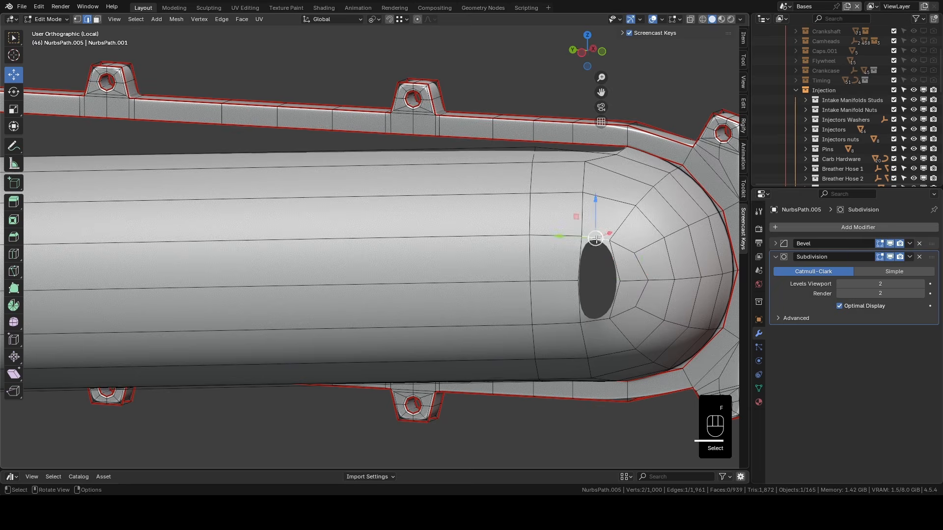
mouse_move(597, 241)
middle_down()
mouse_move(590, 178)
mouse_move(608, 196)
mouse_move(470, 320)
mouse_move(556, 227)
mouse_move(540, 182)
middle_up()
key(Tab)
scroll(555, 227, down, 4)
mouse_move(540, 182)
shift+middle_down()
mouse_move(526, 137)
mouse_move(548, 147)
mouse_move(570, 261)
shift+middle_up()
Step: Try to relax the vertices along the seam between the tube and the half-dome, and undo the attempt
key(Tab)
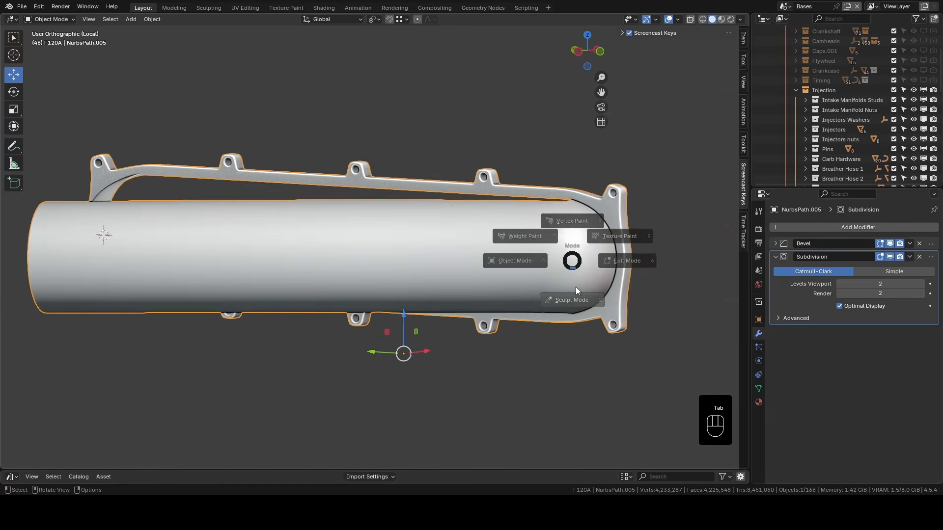
key(1)
key(Tab)
scroll(708, 266, up, 2)
key(1)
click(632, 269)
middle_drag(632, 270, 672, 193)
click(589, 228)
middle_drag(589, 227, 617, 247)
click(612, 245)
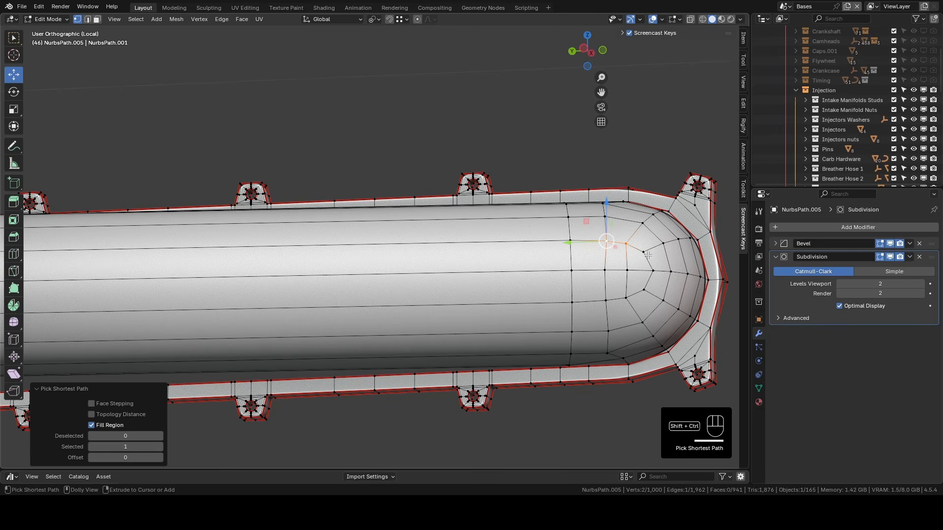
click(624, 247)
shift+click(601, 276)
middle_drag(602, 276, 596, 164)
right_click(623, 231)
click(623, 231)
middle_drag(643, 204, 586, 271)
key(Tab)
key(ctrl+z)
key(ctrl+z)
Step: Select the inner edge paths along both long sides of the flange and extrude them along the global X axis
key(Tab)
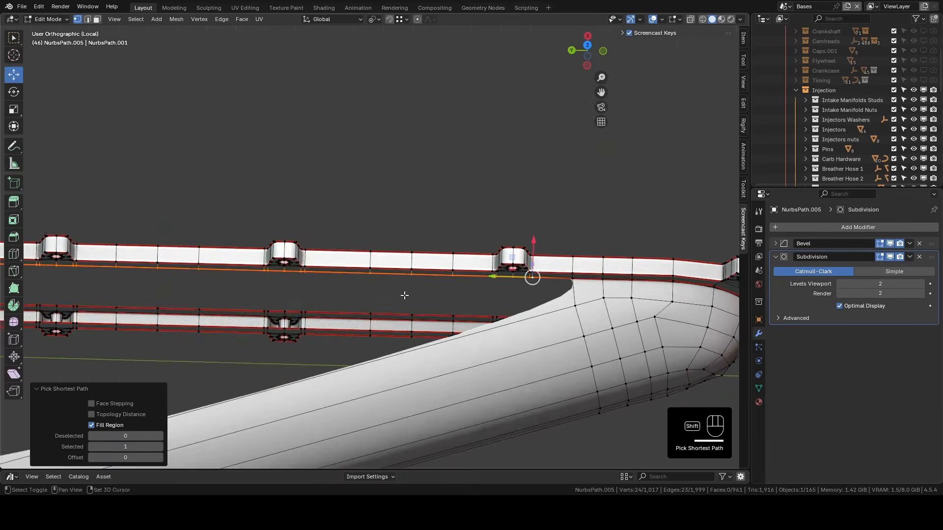
middle_drag(405, 295, 459, 98)
shift+click(521, 404)
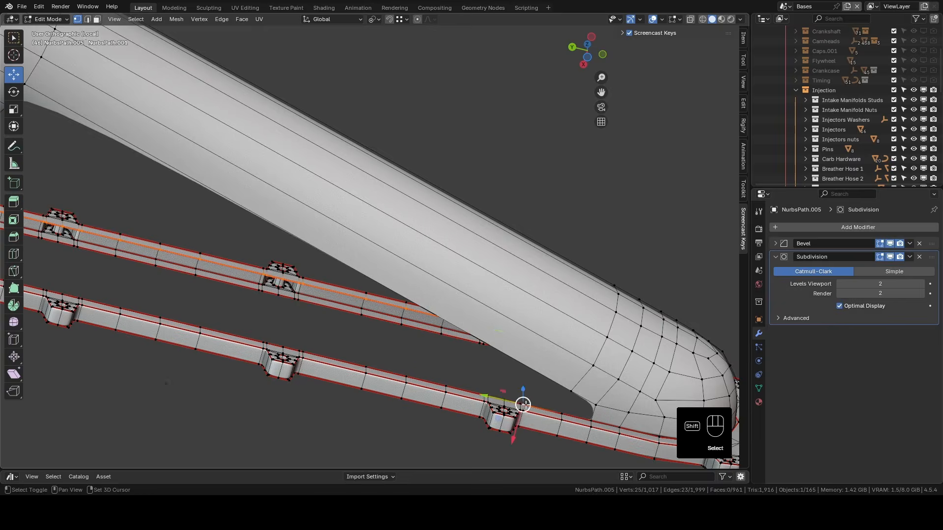
shift+middle_drag(491, 373, 710, 406)
middle_drag(159, 293, 133, 302)
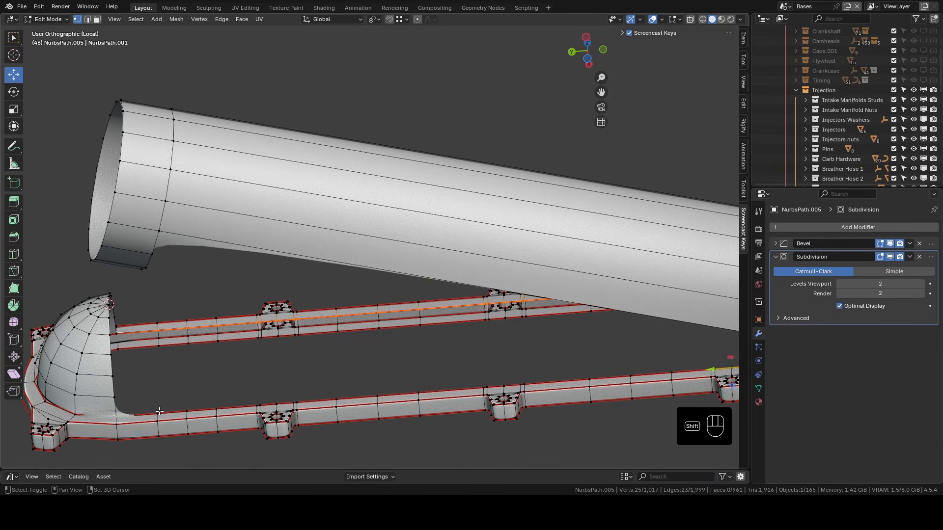
ctrl+shift+click(147, 402)
middle_drag(362, 313, 390, 6)
shift+middle_drag(258, 283, 276, 215)
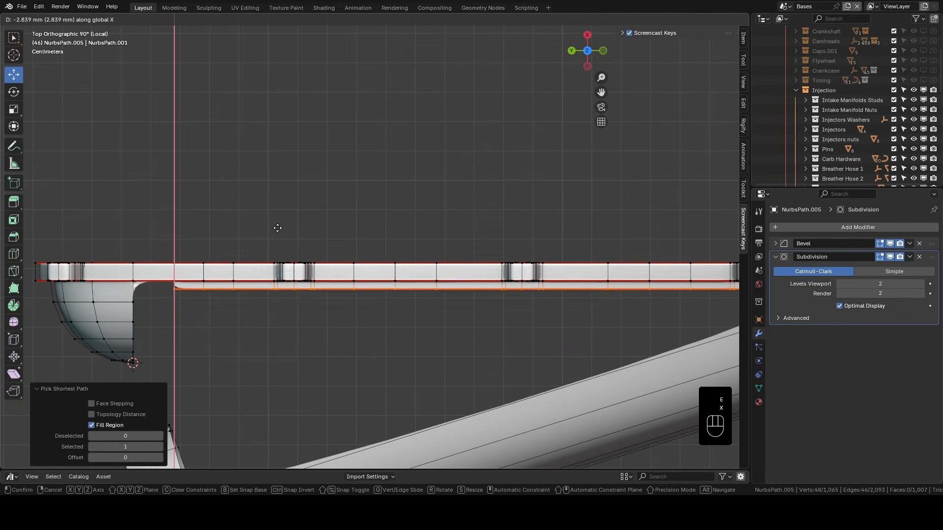
click(427, 245)
Step: Delete the unwanted face beside the extruded strip and lower the tube-edge vertices by about 0.4 mm in Z
middle_drag(427, 244, 467, 189)
key(3)
click(567, 147)
key(x)
click(568, 146)
key(1)
click(556, 131)
click(507, 124)
scroll(467, 189, up, 2)
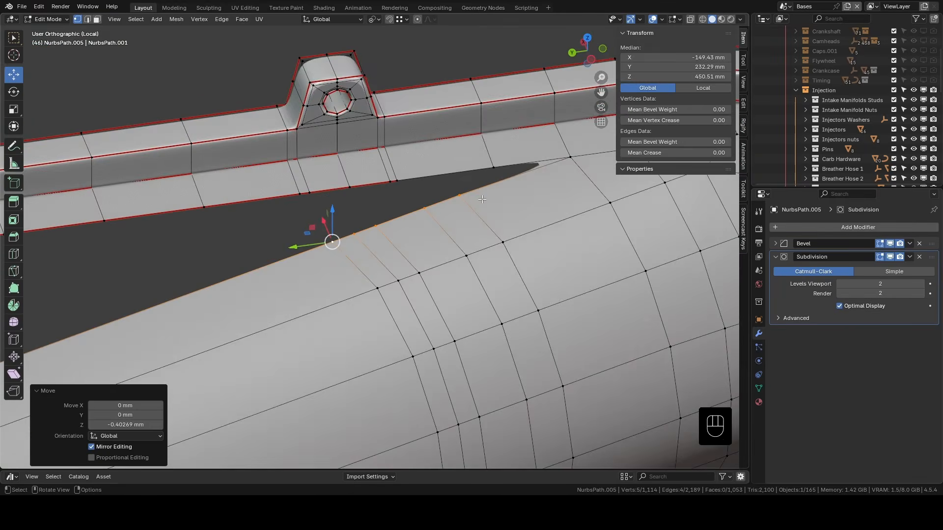
Step: Fill a face at the tip of the wedge gap between flange strip and tube and reposition its free vertex
shift+middle_drag(495, 194, 492, 249)
middle_drag(492, 248, 499, 248)
click(581, 212)
key(f)
click(581, 212)
middle_drag(469, 221, 466, 199)
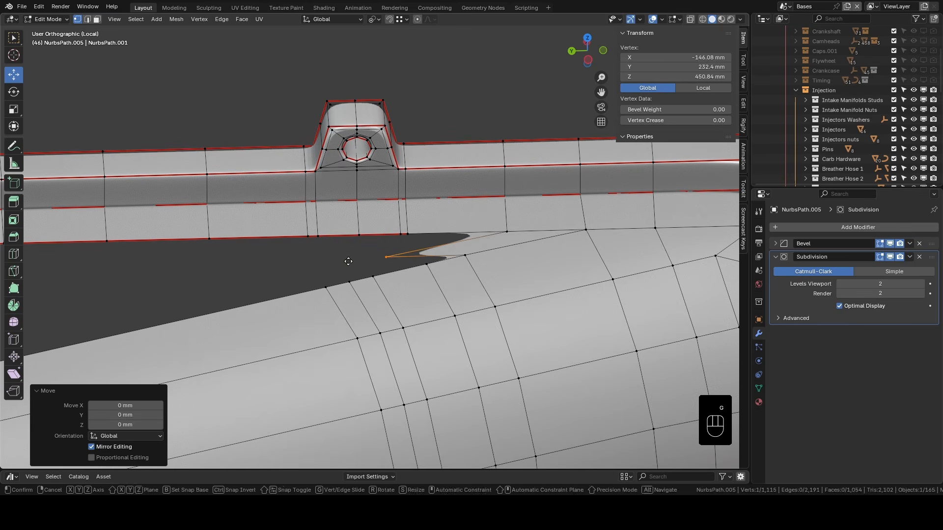
mouse_move(420, 241)
middle_down()
mouse_move(423, 273)
mouse_move(427, 244)
middle_up()
Step: Select the flange's cross-edge path beside the wedge gap and slide it toward the nearest bolt tab
click(507, 230)
ctrl+shift+click(501, 141)
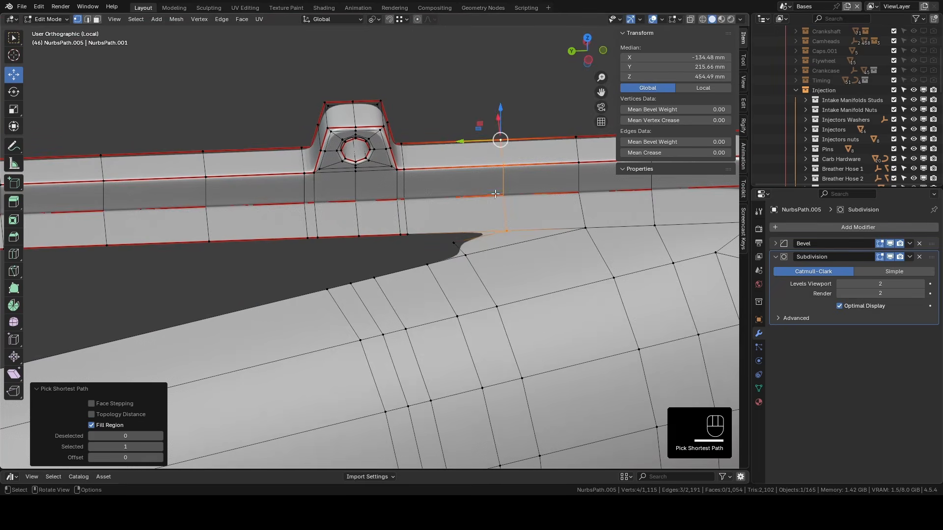
click(460, 206)
middle_drag(461, 206, 455, 309)
click(455, 138)
mouse_move(423, 144)
mouse_down()
mouse_move(454, 158)
mouse_move(425, 161)
mouse_up()
middle_drag(511, 319, 427, 265)
Step: Fill two more faces at the narrow end of the gap between the flange strip and the tube
click(447, 257)
key(f)
click(445, 256)
key(2)
click(421, 248)
key(f)
shift+middle_drag(370, 245, 516, 259)
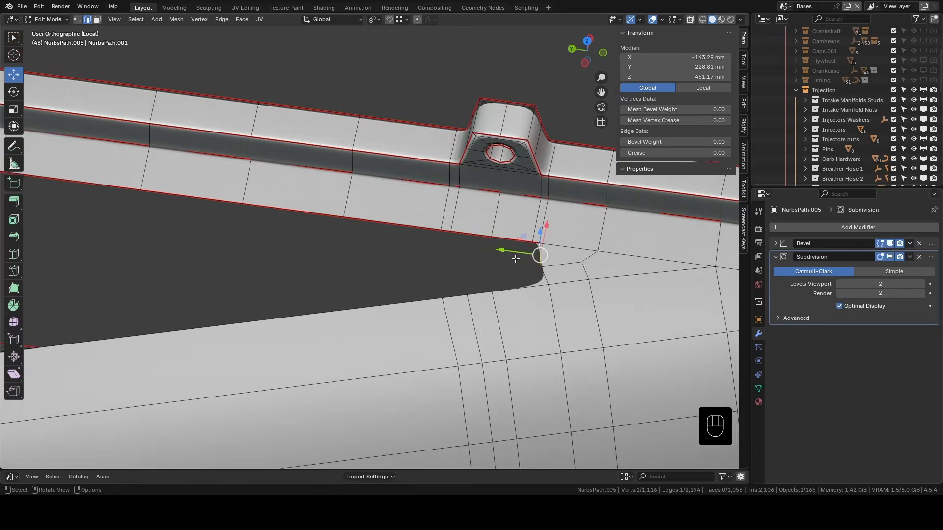
Step: Fill a face in the corner between the extruded flange strip and the half-dome at the cover's opposite end
scroll(515, 259, down, 5)
shift+middle_drag(327, 255, 444, 275)
scroll(549, 261, up, 2)
scroll(403, 269, down, 3)
shift+middle_drag(388, 295, 447, 243)
middle_drag(447, 244, 471, 303)
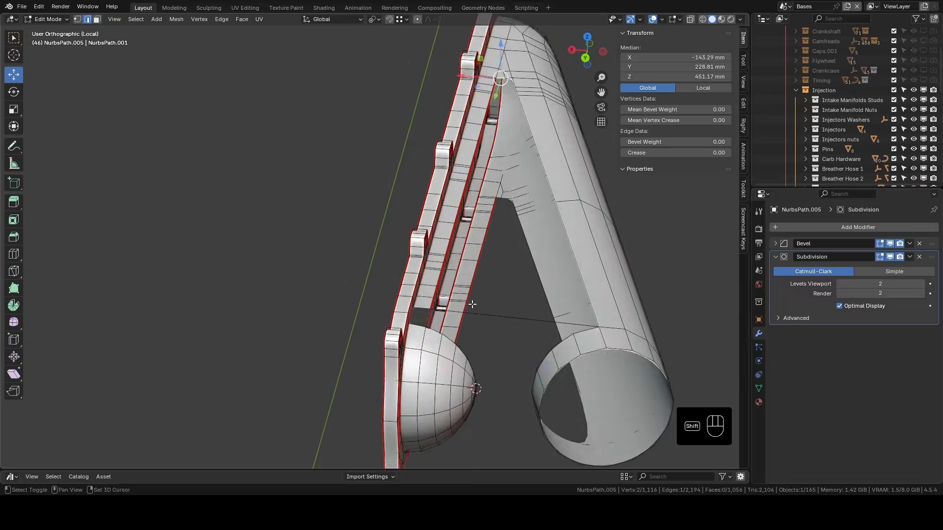
scroll(505, 354, up, 3)
shift+middle_drag(505, 355, 476, 212)
key(f)
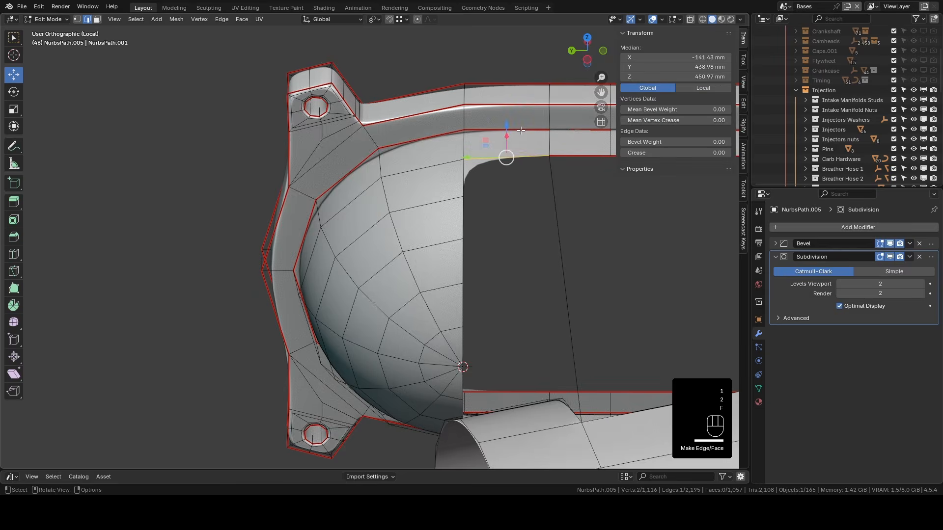
Step: Delete a ring of faces around the unattached half-dome and remove its separated cap, leaving a short stub on the flange
middle_drag(450, 171, 540, 183)
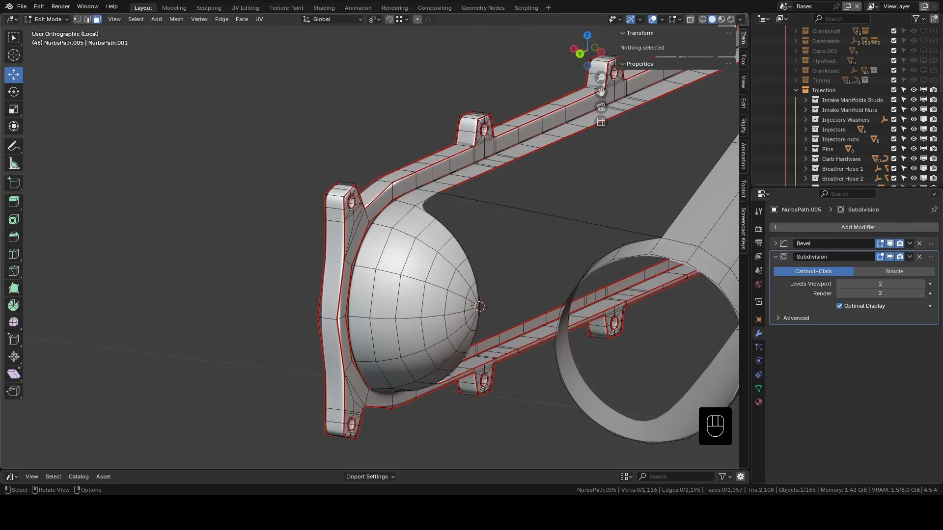
middle_drag(416, 252, 412, 242)
ctrl+shift+click(425, 362)
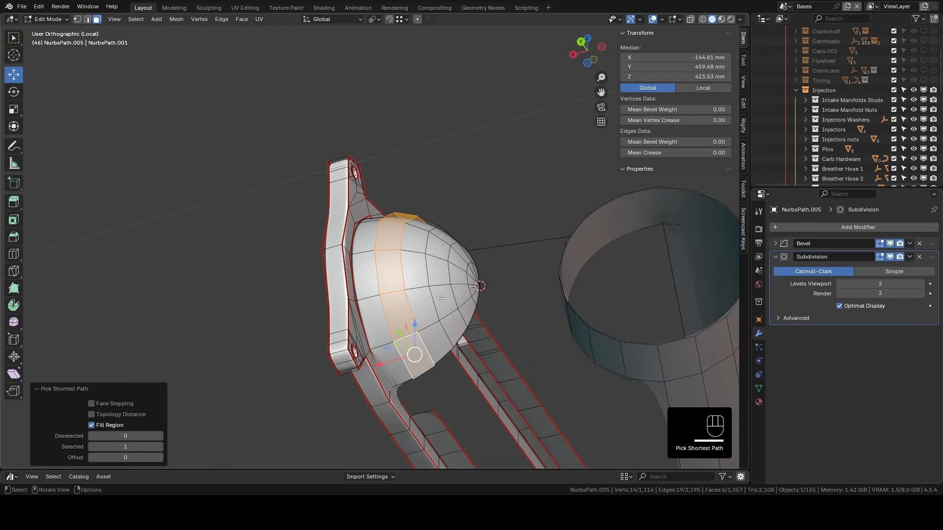
middle_drag(440, 307, 442, 371)
key(x)
click(442, 372)
key(l)
click(439, 258)
middle_drag(439, 258, 422, 236)
Step: Create a custom transform orientation from the tube's open end and shift the end's edges along its X axis
click(332, 19)
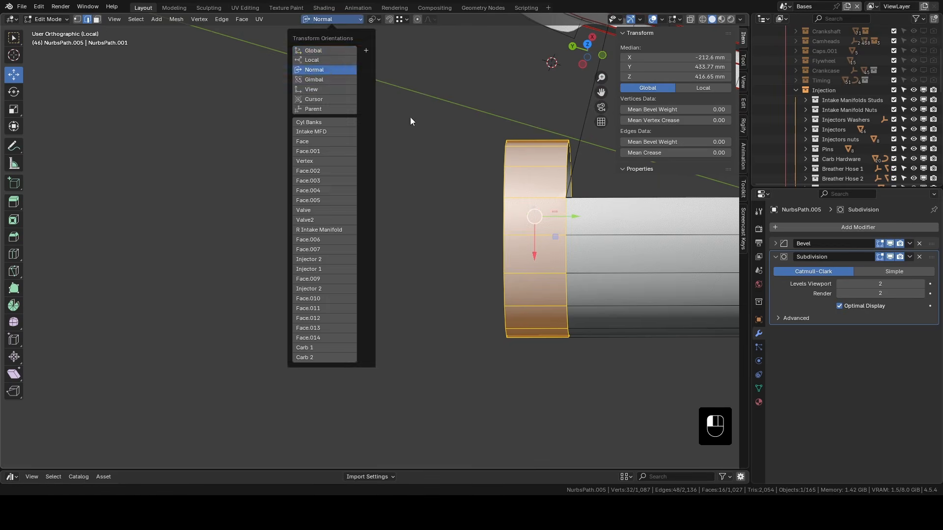
click(352, 19)
click(366, 51)
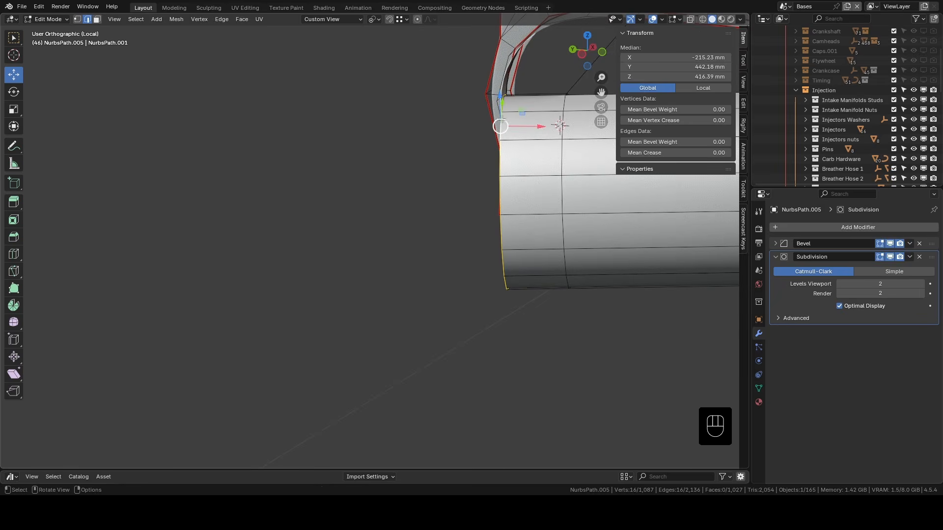
key(g)
key(x)
middle_drag(540, 127, 589, 186)
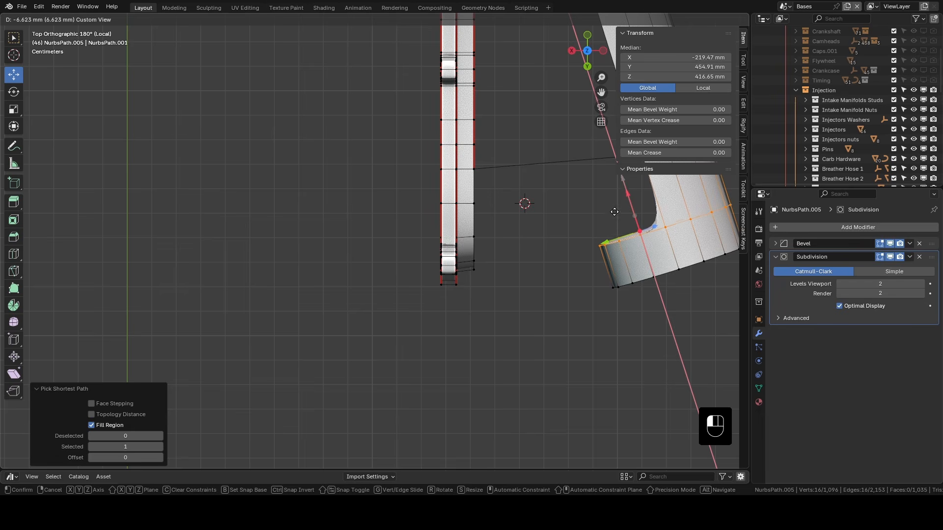
drag(614, 216, 613, 216)
Step: Bridge the dome stub on the flange to the tube's open end with a row of adjoining faces
middle_drag(545, 231, 569, 141)
click(602, 266)
middle_drag(570, 140, 565, 138)
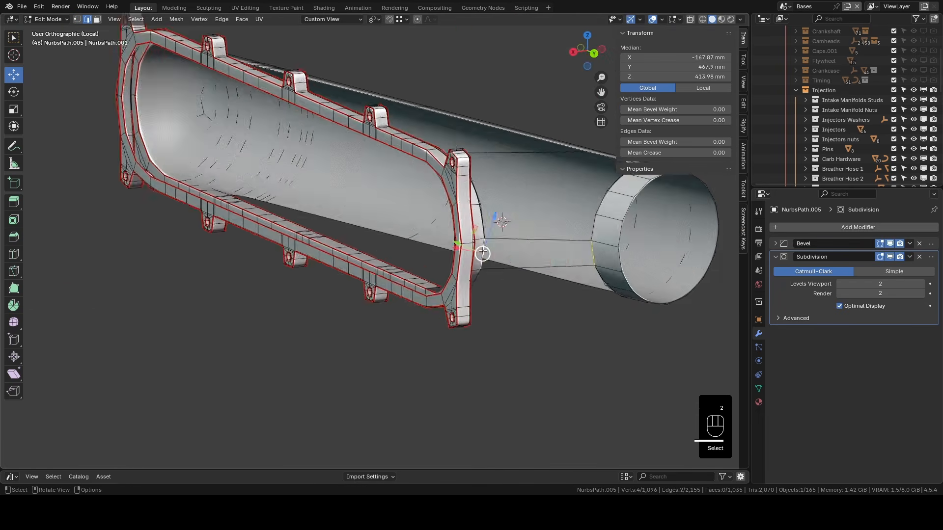
key(f)
middle_drag(644, 214, 604, 224)
key(f)
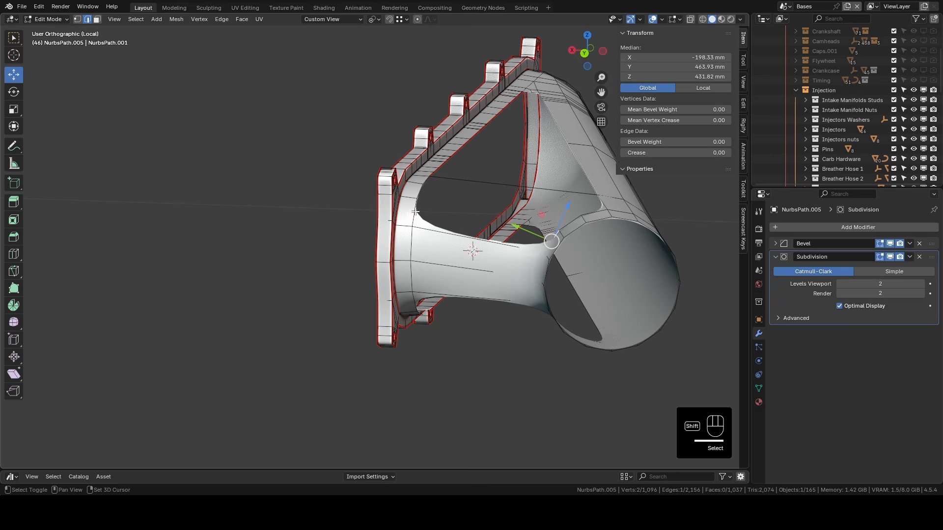
key(f)
middle_drag(418, 214, 480, 133)
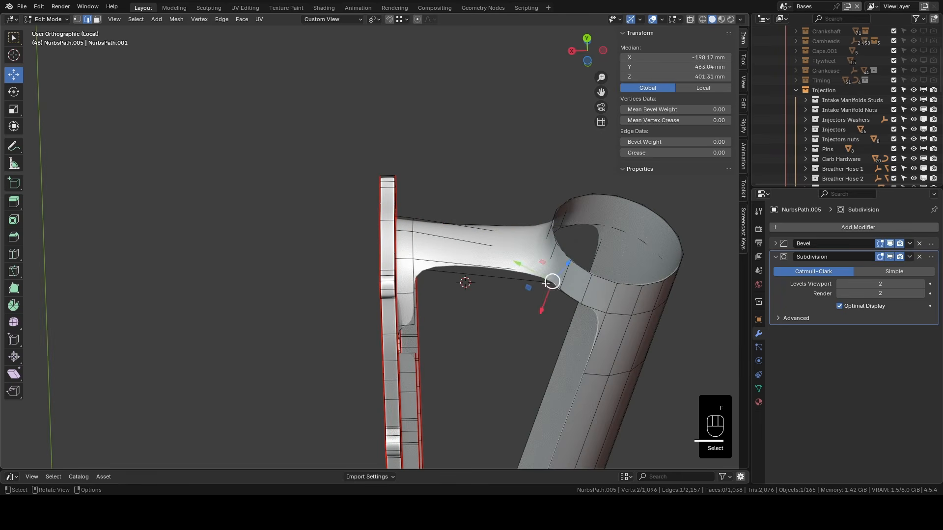
key(f)
Step: Add loop cuts near the tube's open end and bridge a second strip of faces from the flange to the tube
middle_drag(413, 271, 554, 258)
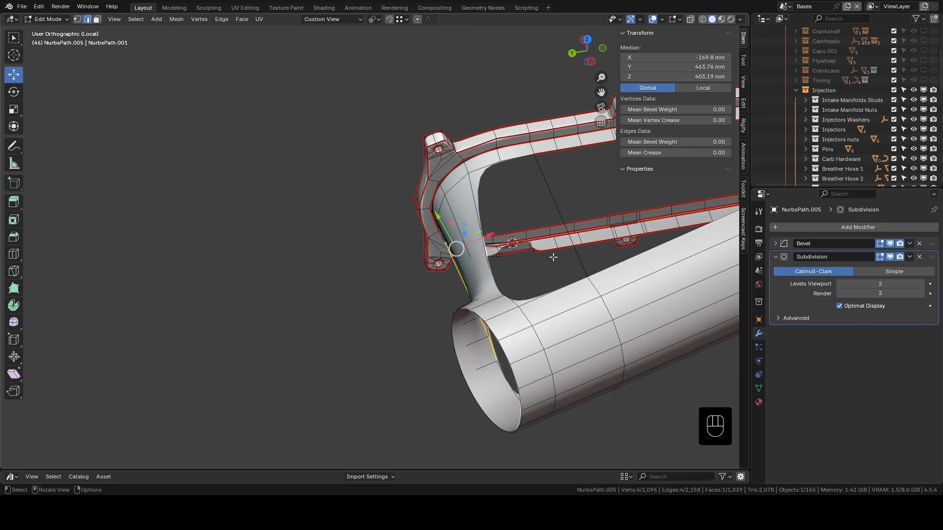
key(ctrl+r)
click(568, 304)
click(567, 304)
middle_drag(567, 304, 637, 285)
shift+click(587, 264)
key(f)
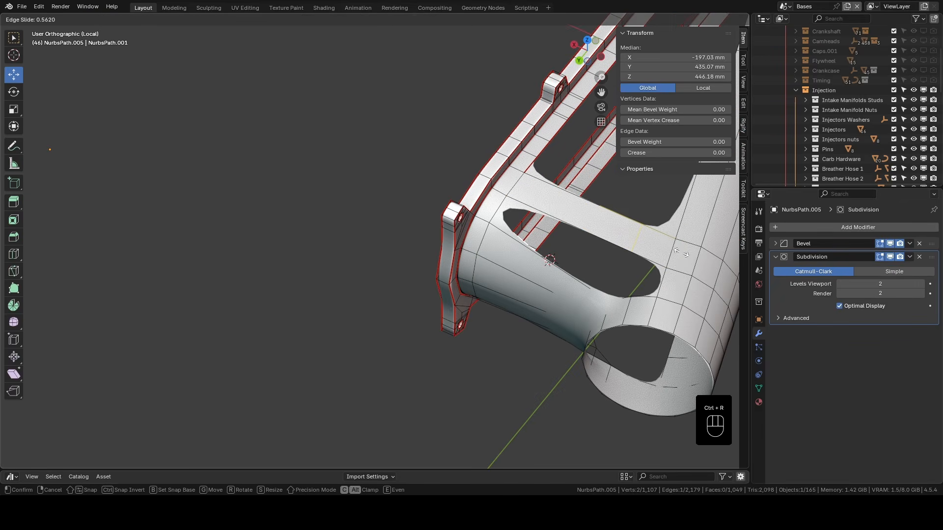
click(693, 256)
Step: Cut a loop across the second bridging strip and fill a face between it and the neighbouring bridge
middle_drag(693, 256, 613, 250)
key(ctrl+r)
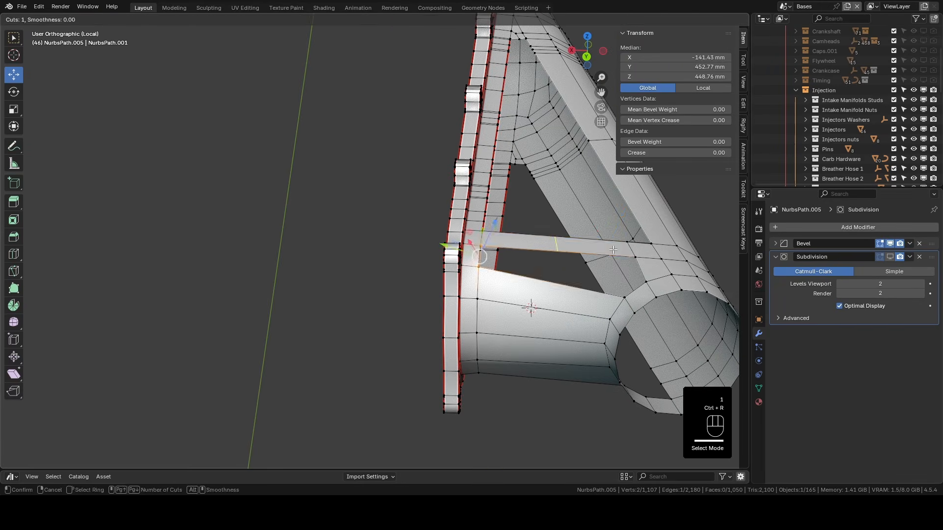
key(f)
middle_drag(628, 255, 536, 285)
Step: Narrow the last gap between tube and flange with a face and fill the rest with a grid of faces
key(Tab)
scroll(559, 290, down, 3)
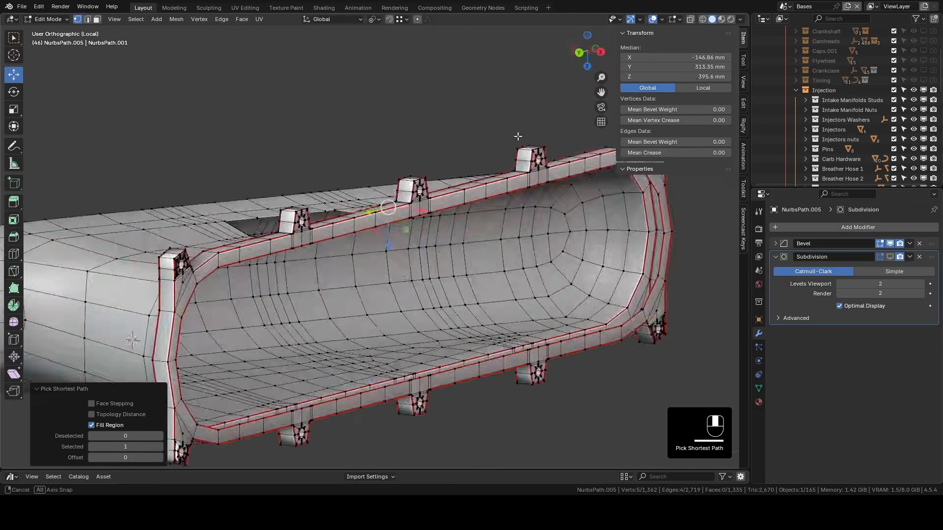
key(f)
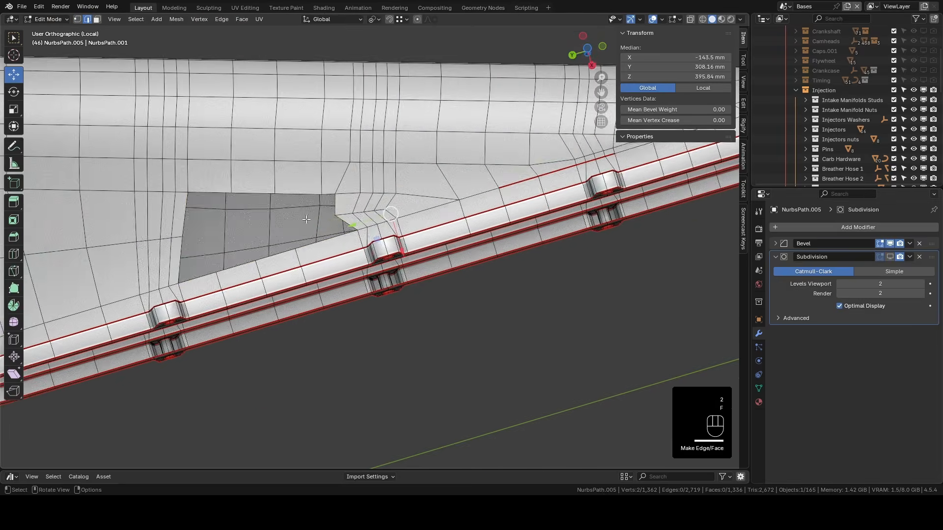
click(242, 18)
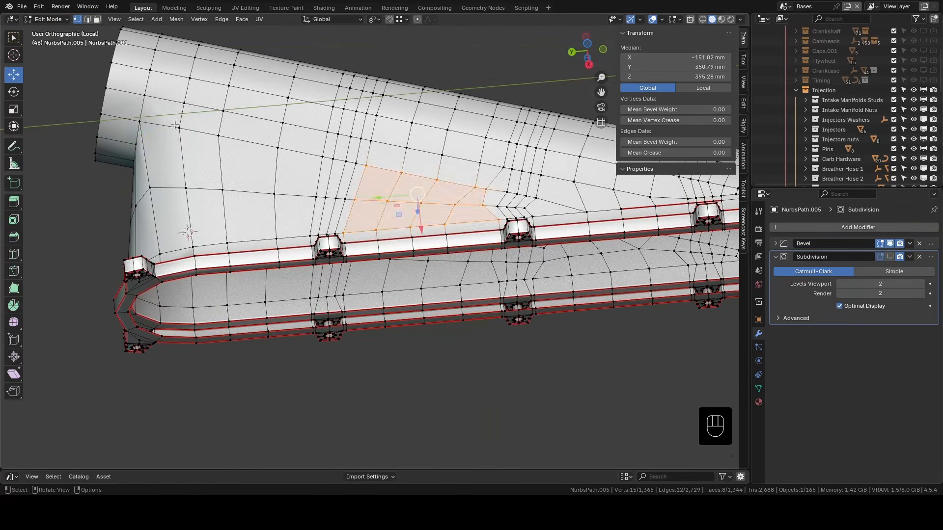
Step: Select the vertex rows where the tube blends into the flange, smooth them, and check the shape outside Edit Mode
ctrl+shift+click(225, 187)
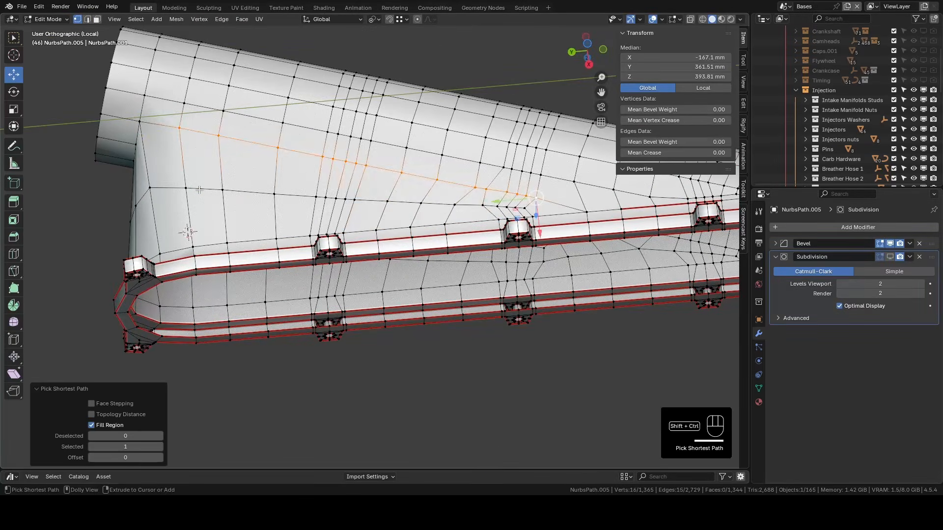
ctrl+shift+click(225, 187)
middle_drag(225, 187, 343, 163)
right_click(344, 162)
click(344, 280)
middle_drag(344, 280, 149, 385)
drag(125, 414, 163, 415)
middle_drag(163, 295, 211, 175)
key(Tab)
Step: Duplicate the whole cover mesh in place and keep a Lateral Cap master object alongside the working Lateral Cap
middle_drag(392, 182, 384, 349)
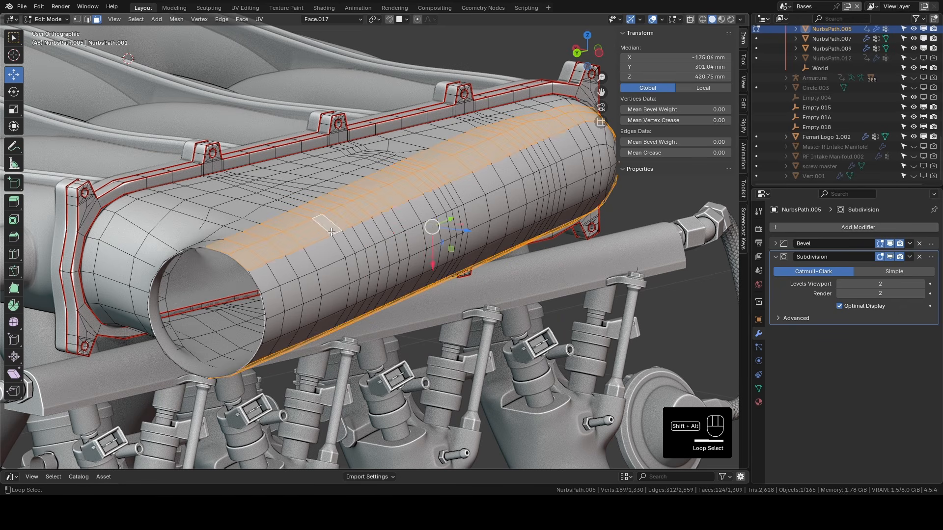
mouse_move(354, 257)
middle_down()
mouse_move(370, 219)
mouse_move(355, 247)
middle_up()
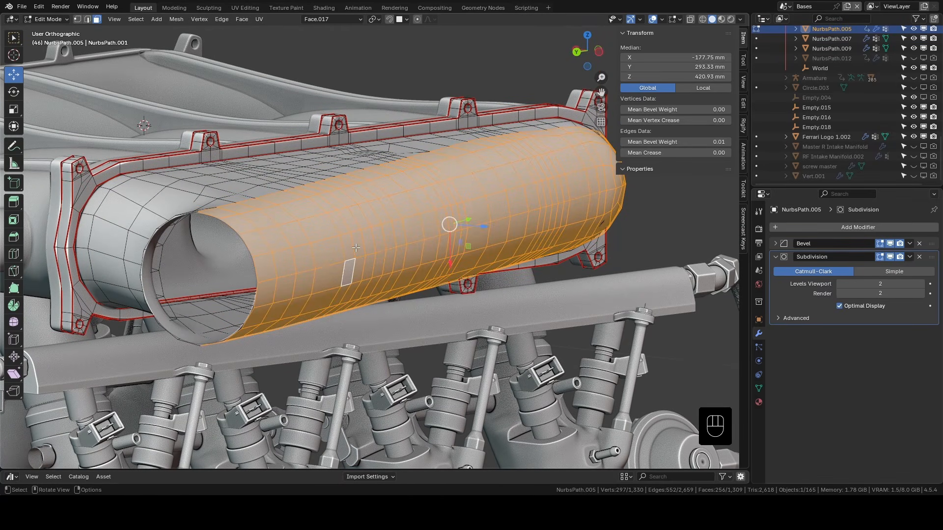
key(a)
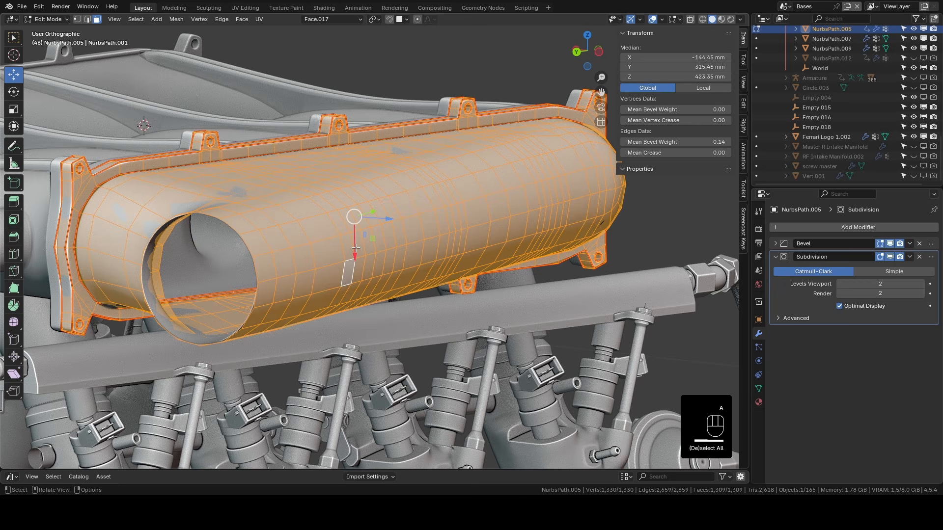
middle_drag(354, 242, 331, 245)
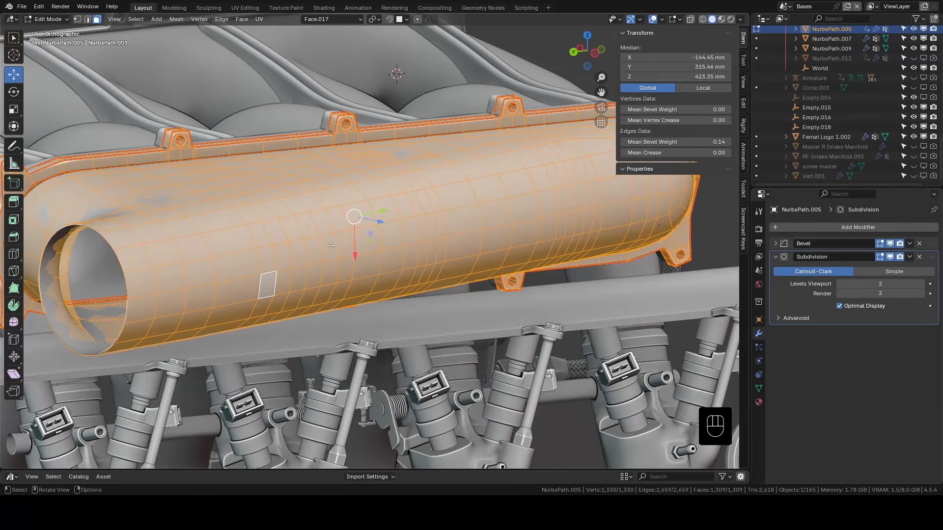
key(Escape)
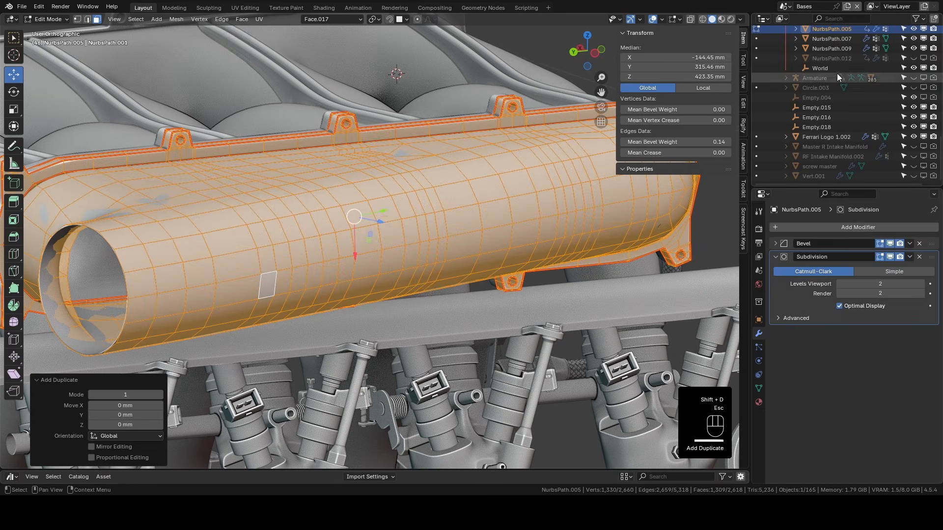
double_click(830, 29)
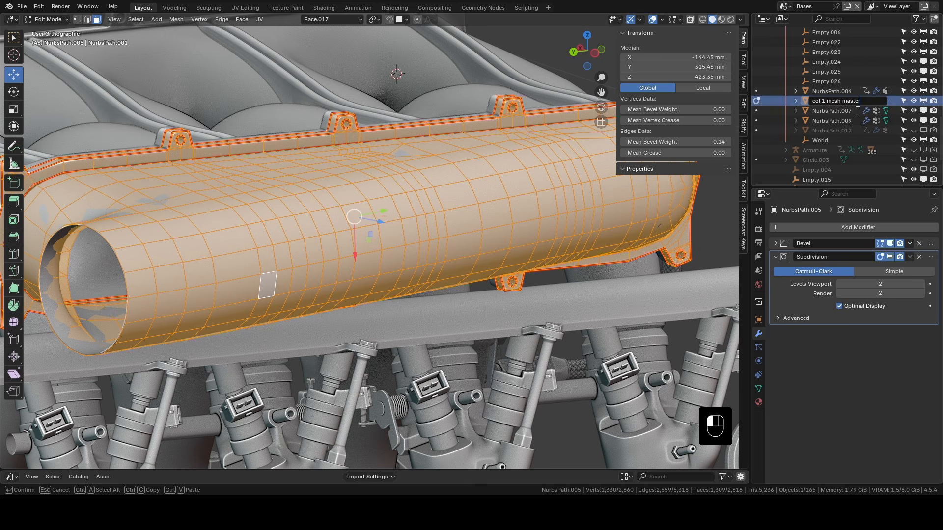
key(Return)
Step: Select a two-by-two patch of faces on the tube's outer side and inset it about 3.96 mm
middle_drag(399, 204, 426, 192)
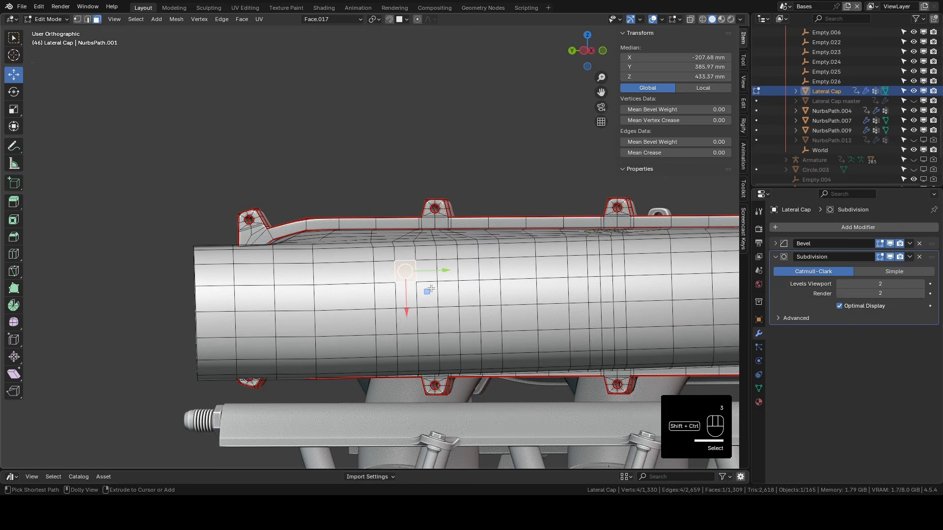
ctrl+shift+click(430, 294)
middle_drag(454, 289, 478, 279)
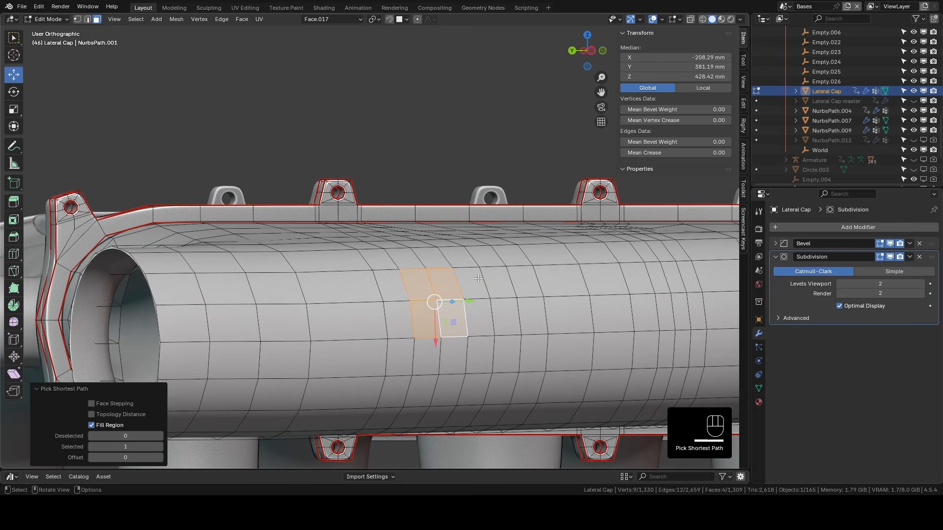
key(i)
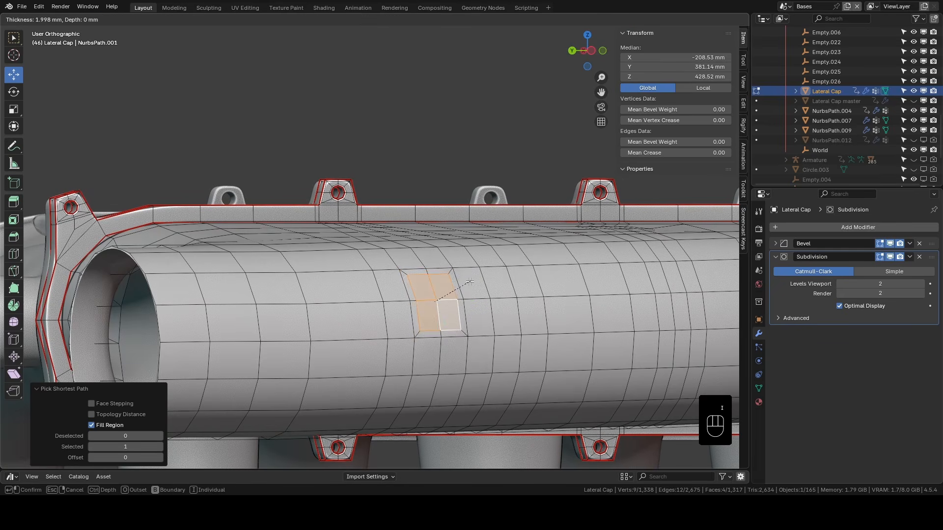
click(465, 284)
middle_drag(465, 284, 441, 289)
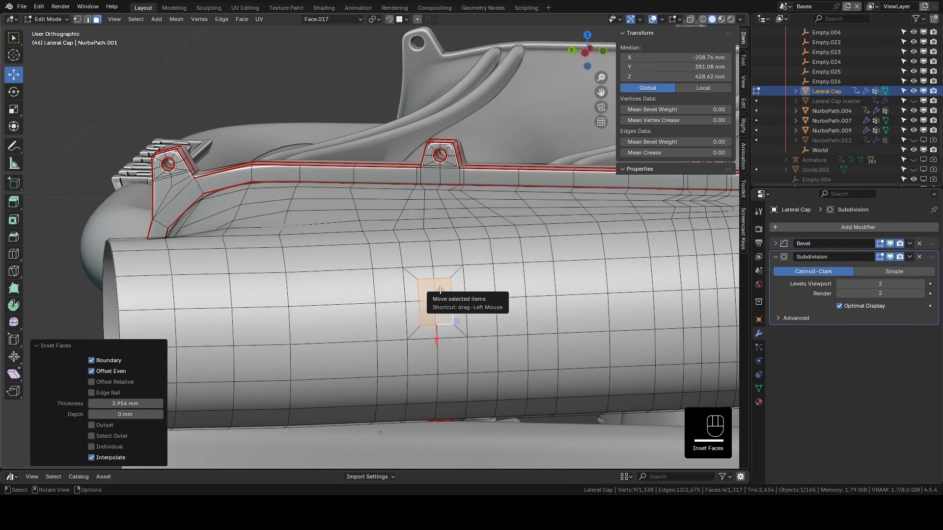
Step: Round the inset patch into a circle with the LoopTools Circle operation
right_click(440, 290)
mouse_move(427, 272)
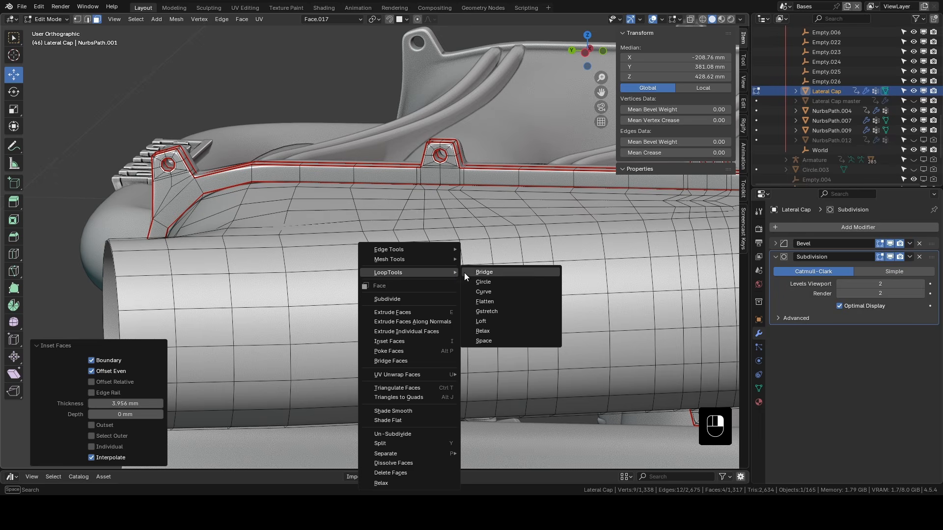
click(491, 282)
middle_drag(516, 287, 564, 282)
key(ctrl+z)
Step: Extrude the circular patch outward from the tube into a peg and flatten its end by scaling it to 0 along Z
key(e)
key(z)
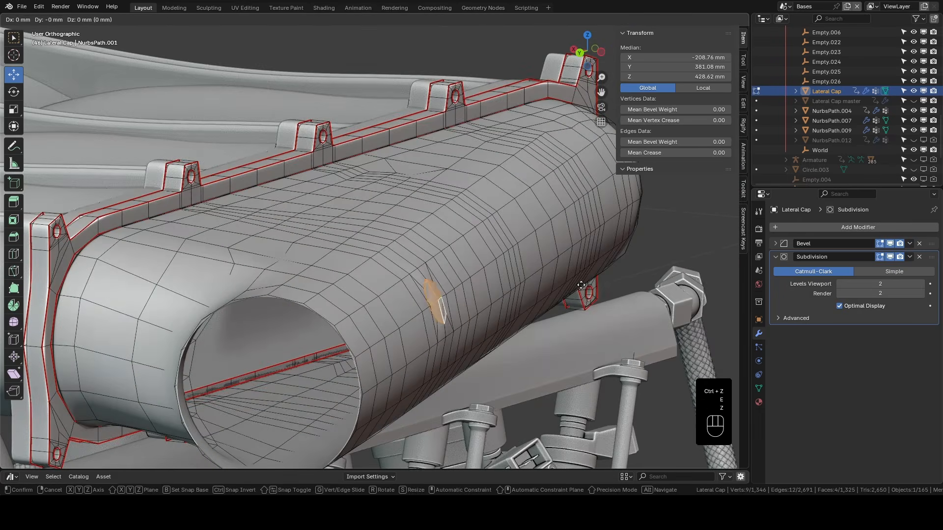
key(z)
click(647, 297)
key(s)
key(z)
key(KP_0)
key(KP_Enter)
Step: Adjust the peg's length by moving its end faces along local Z, and taper the end by scaling it to 0.855
middle_drag(568, 289, 474, 281)
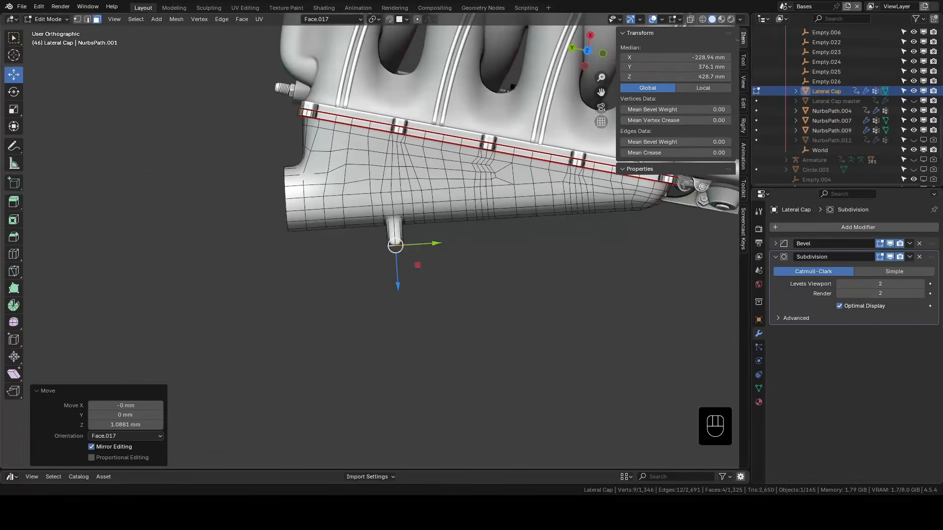
drag(398, 288, 398, 299)
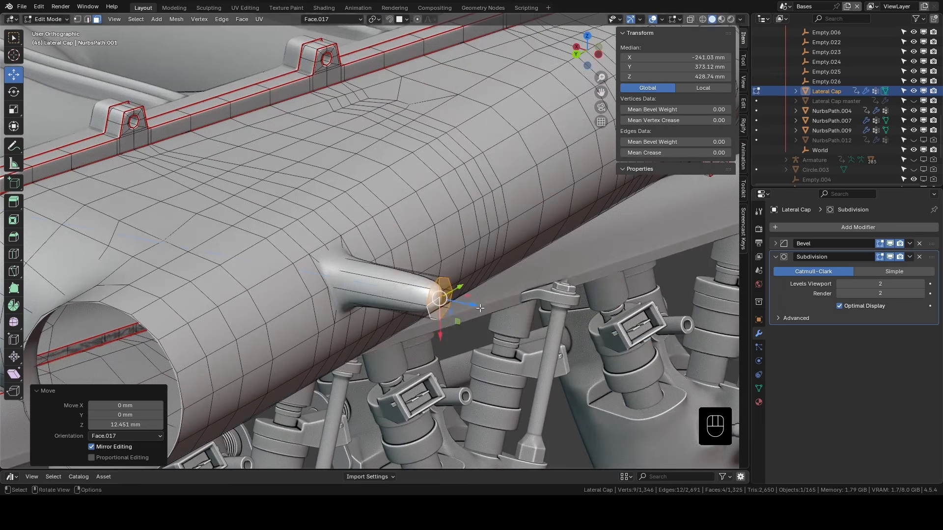
drag(465, 303, 471, 308)
key(s)
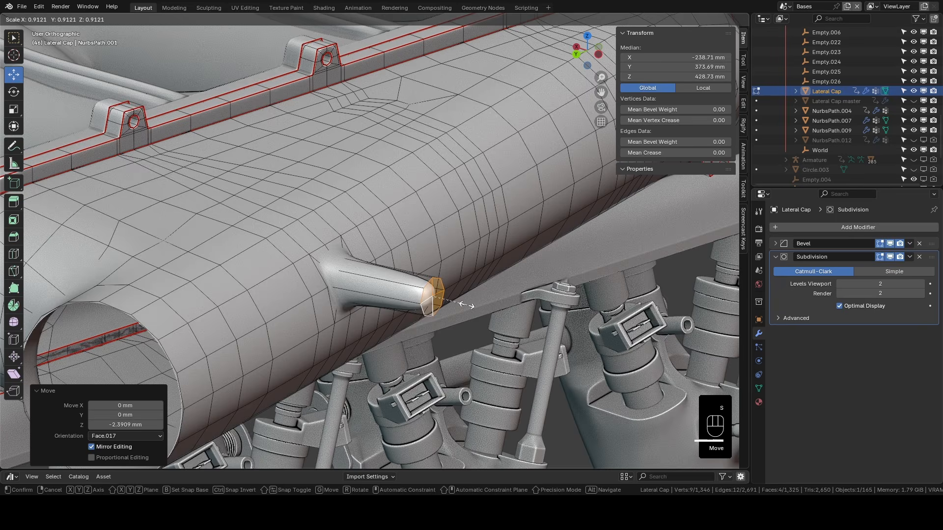
click(462, 304)
middle_drag(461, 304, 465, 286)
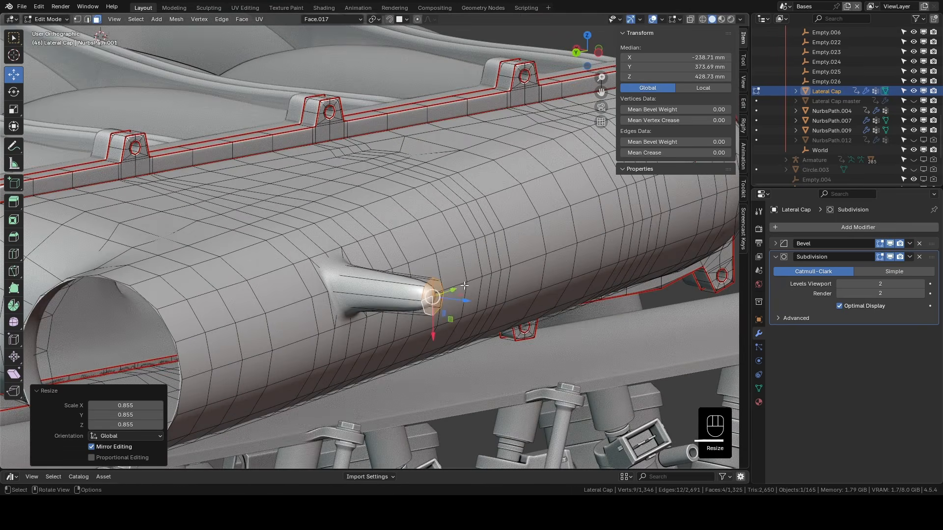
Step: Inset the peg's end faces, add a loop cut near its base, and check the shape outside Edit Mode
key(i)
key(ctrl+r)
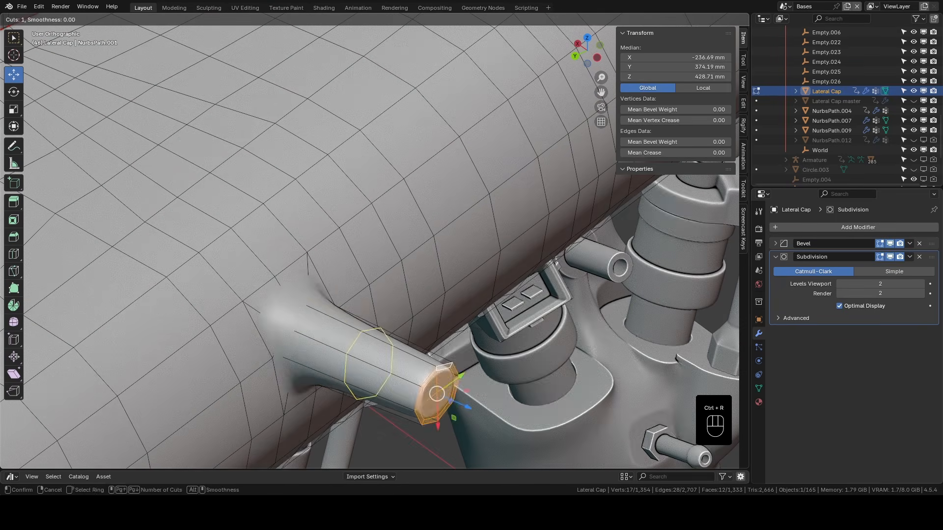
click(370, 350)
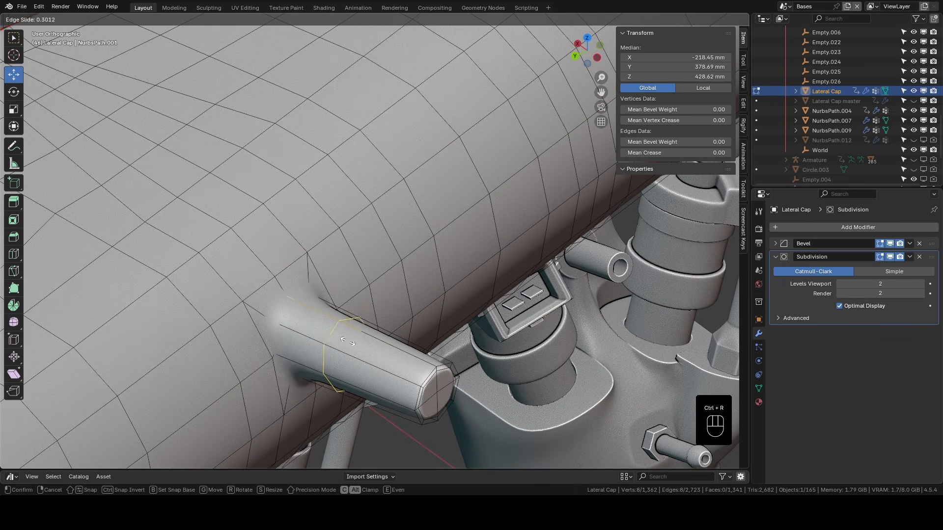
click(319, 327)
middle_drag(319, 327, 469, 256)
key(Tab)
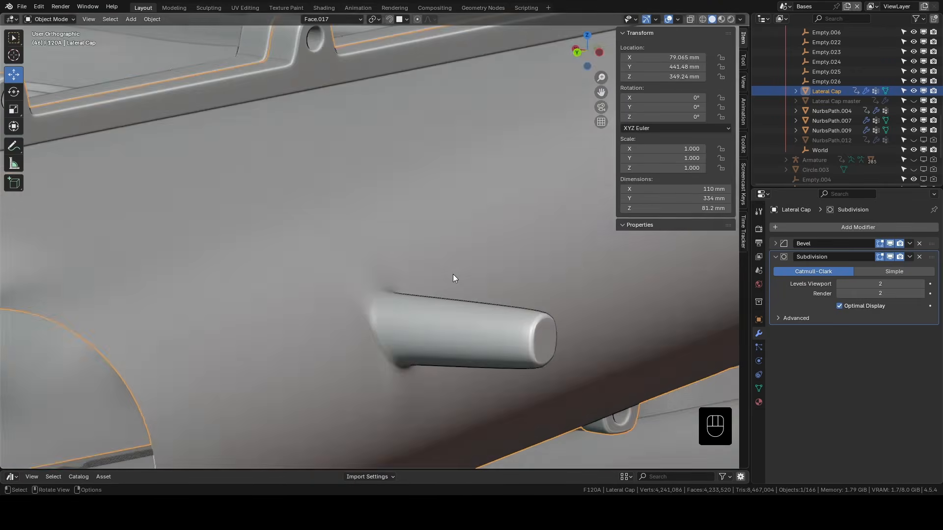
Step: Select the square edge loop around the peg's base and mark it as a seam
alt+shift+click(339, 234)
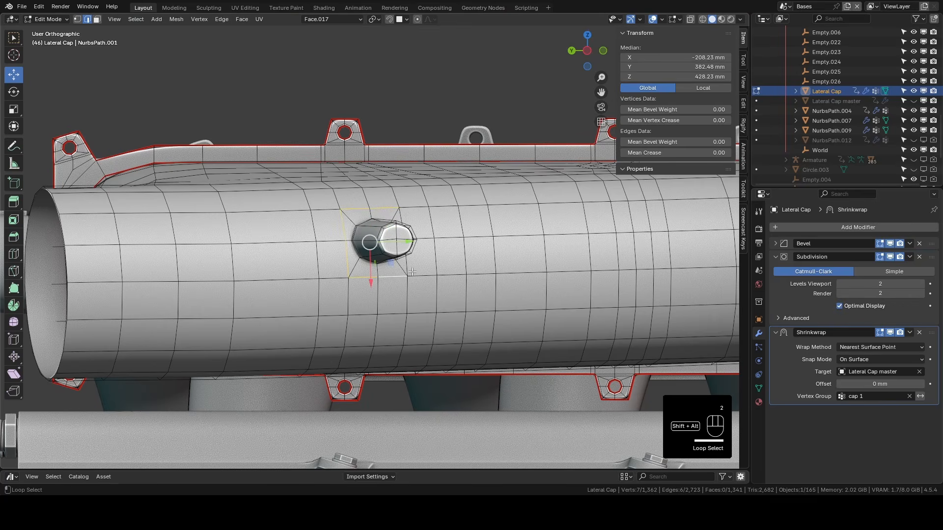
middle_drag(412, 272, 393, 273)
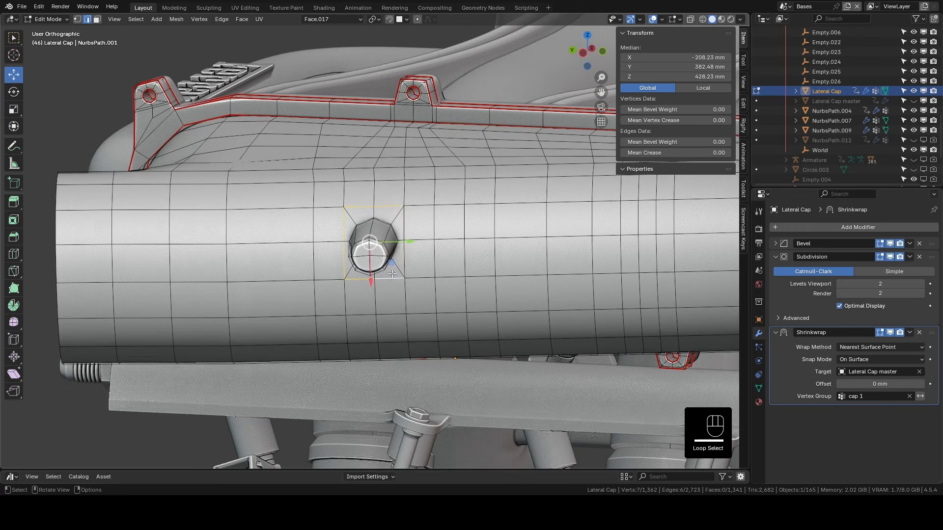
key(ctrl+e)
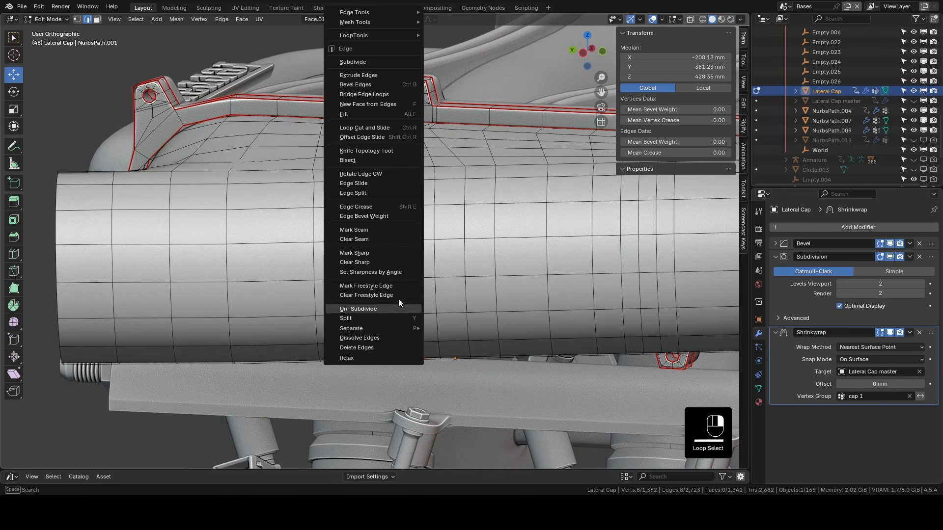
click(367, 233)
middle_drag(367, 234, 426, 231)
Step: Select the four-face patch on the tube below the peg and delete its faces to open a hole
key(3)
middle_drag(378, 283, 394, 272)
middle_drag(386, 337, 368, 326)
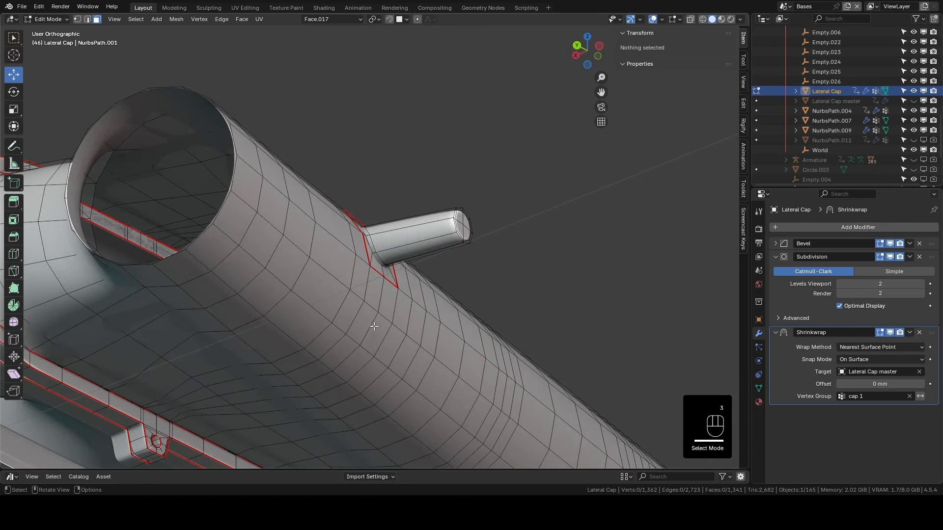
ctrl+shift+click(365, 325)
key(x)
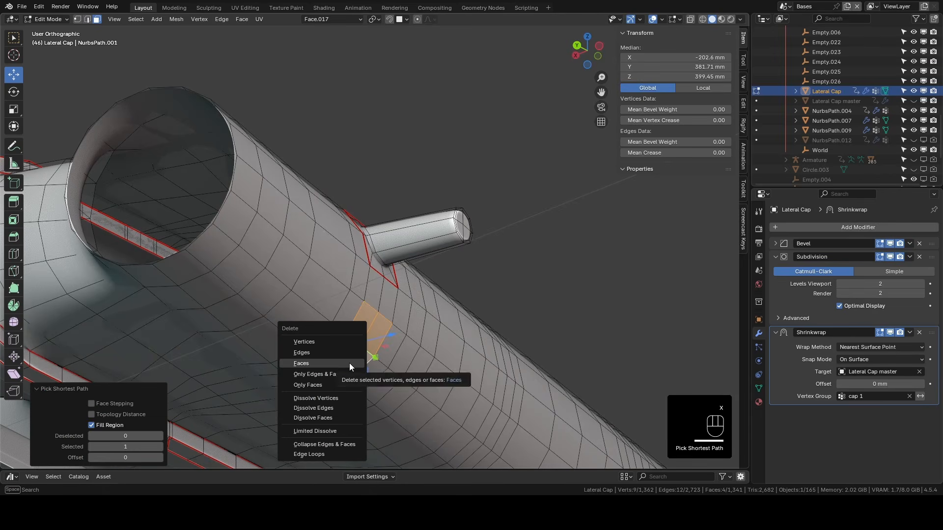
click(349, 363)
middle_drag(350, 364, 347, 310)
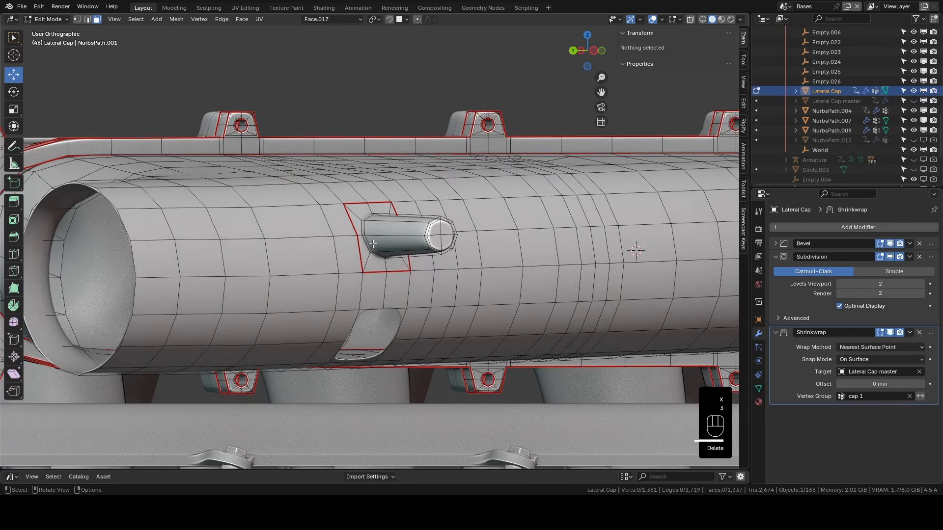
Step: Select the peg up to its seam and duplicate it about 31.7 mm along local X, over the hole
key(l)
middle_drag(373, 244, 418, 244)
key(shift+d)
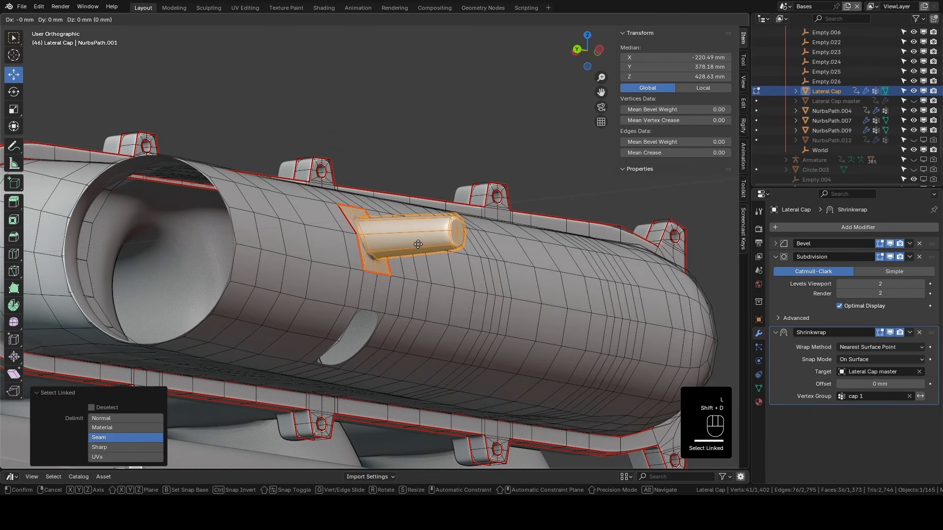
key(y)
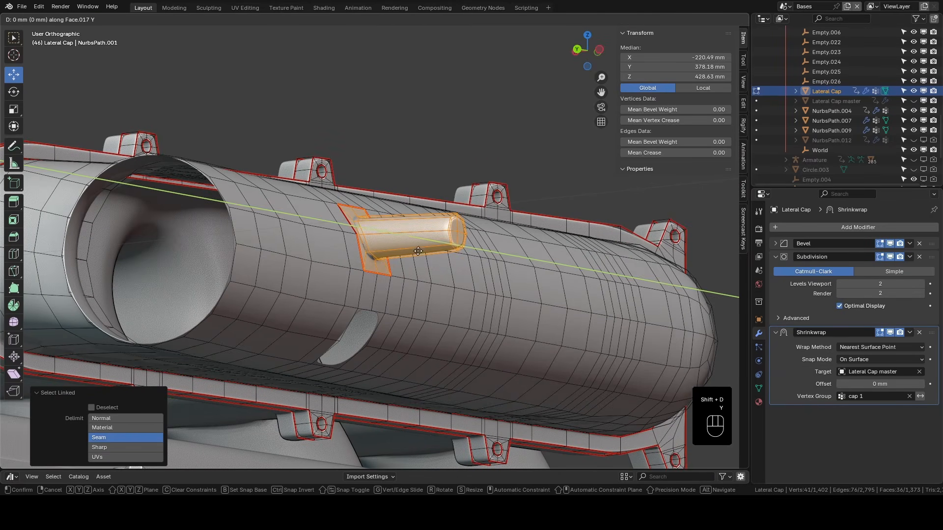
key(z)
key(x)
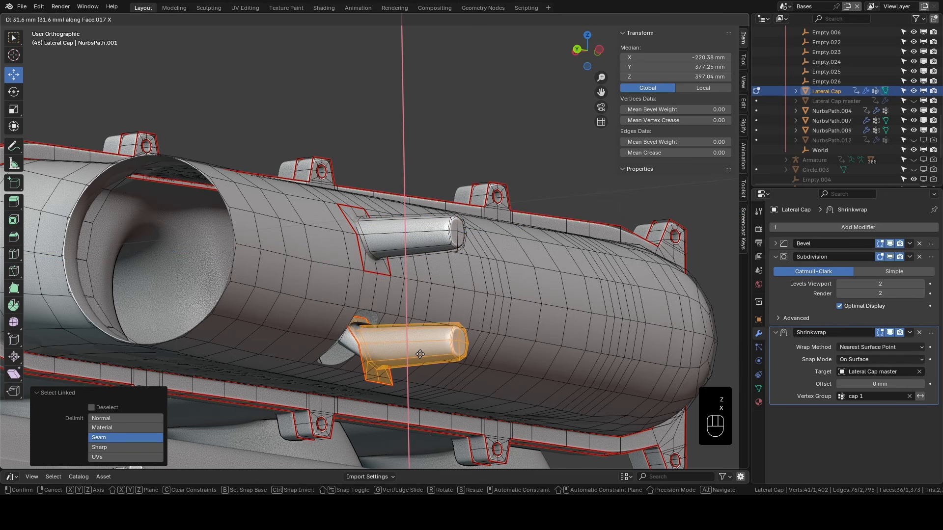
click(420, 355)
middle_drag(420, 354, 436, 355)
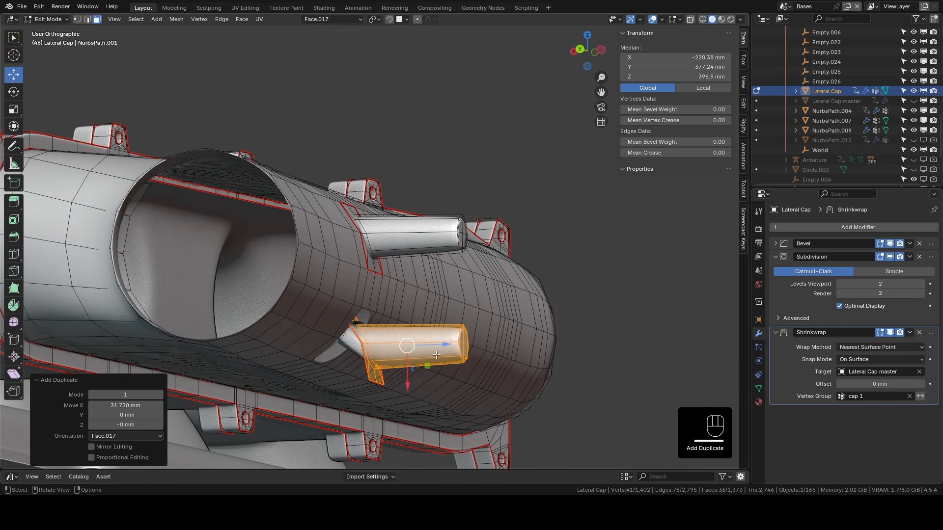
Step: Mirror the duplicated peg by scaling it to -1 along local X
key(s)
key(x)
key(KP_Subtract)
key(KP_1)
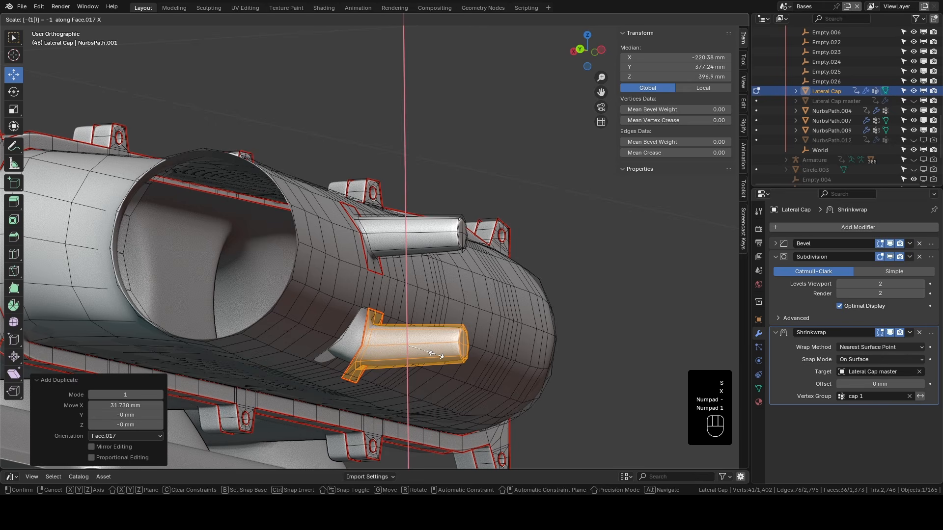
key(KP_Enter)
Step: Move the mirrored peg along its length toward the tube and switch to vertex selection at its base
middle_drag(436, 355, 494, 268)
scroll(412, 342, up, 3)
scroll(470, 290, up, 3)
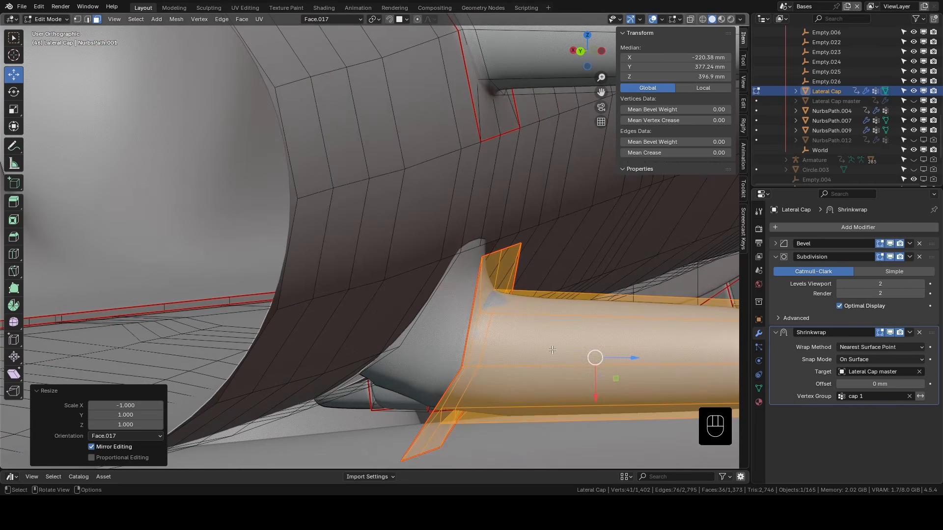
drag(620, 358, 601, 359)
key(1)
scroll(525, 294, up, 2)
shift+middle_drag(526, 270, 498, 265)
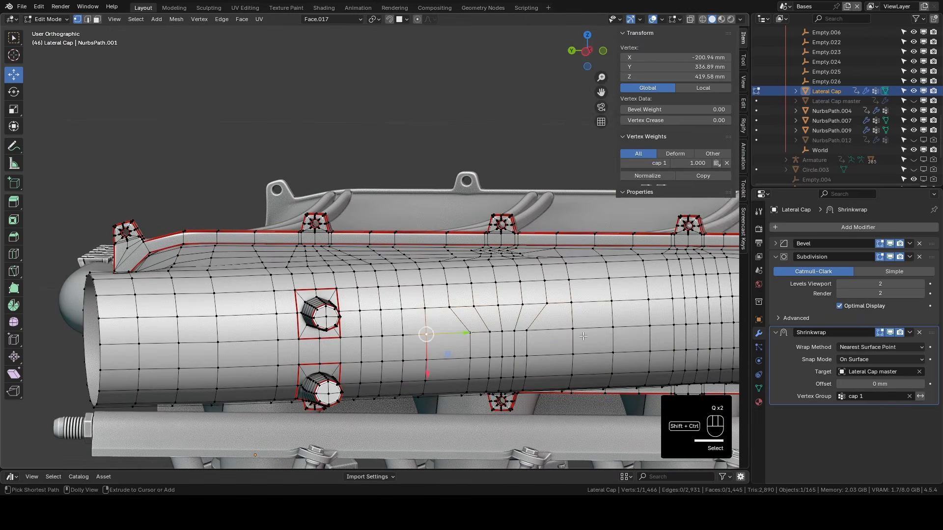
Step: Select the horizontal vertex rows on the tube beyond the two pegs and even them out with LoopTools Space
click(583, 336)
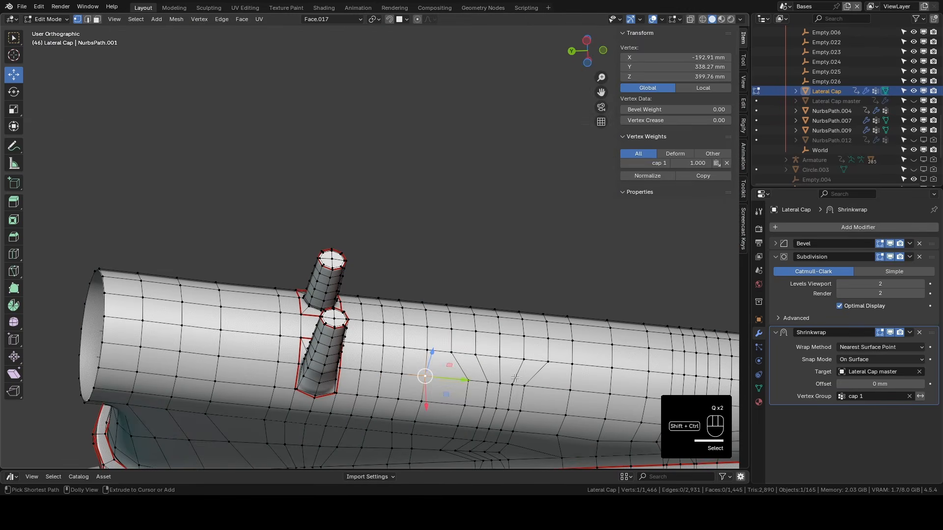
ctrl+click(515, 378)
key(q)
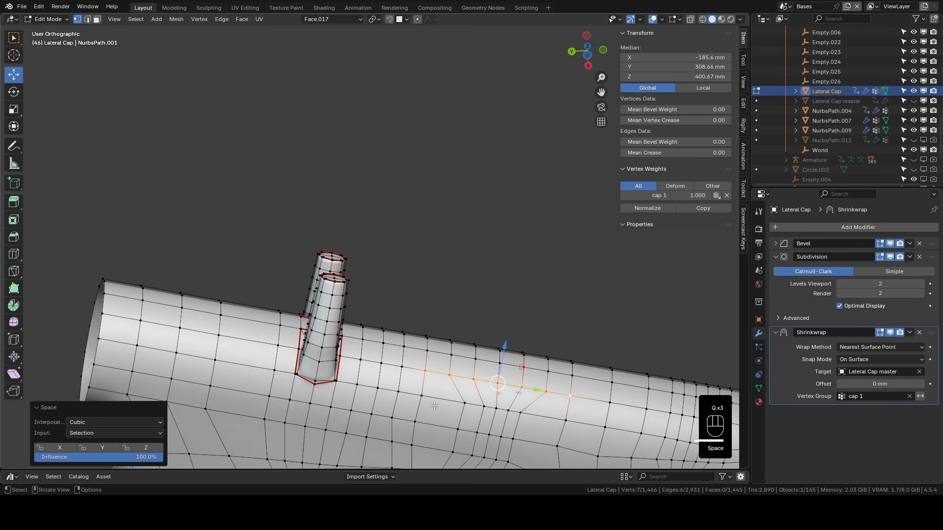
ctrl+click(570, 418)
key(q)
click(522, 415)
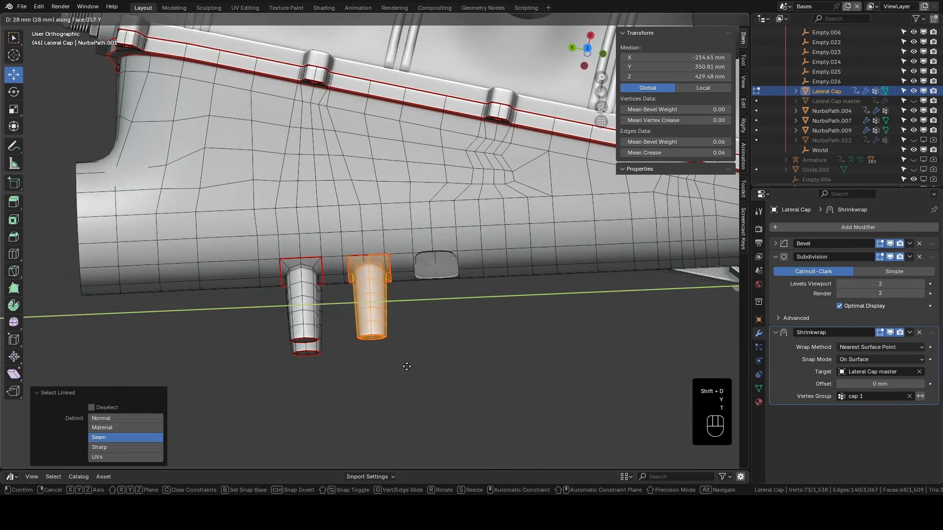
Step: Place the duplicated peg about 28 mm along the Face.017 Y axis and switch to vertex selection at its base
click(470, 364)
scroll(470, 364, up, 8)
middle_drag(470, 353, 466, 284)
key(1)
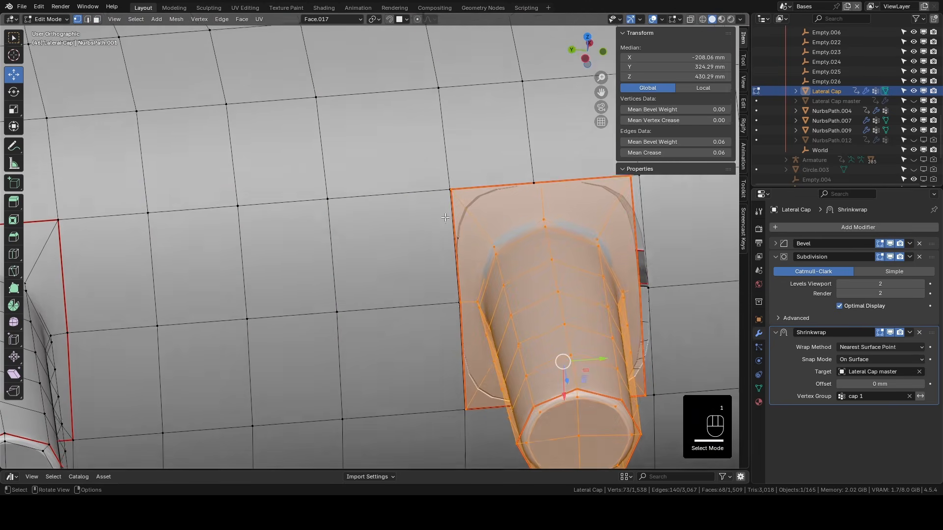
Step: Move the duplicated pegs with snapping from an active base corner so their square bases line up with the tube's vertices
shift+click(451, 194)
click(375, 19)
click(404, 84)
ctrl+drag(491, 190, 453, 195)
key(ctrl+z)
click(401, 19)
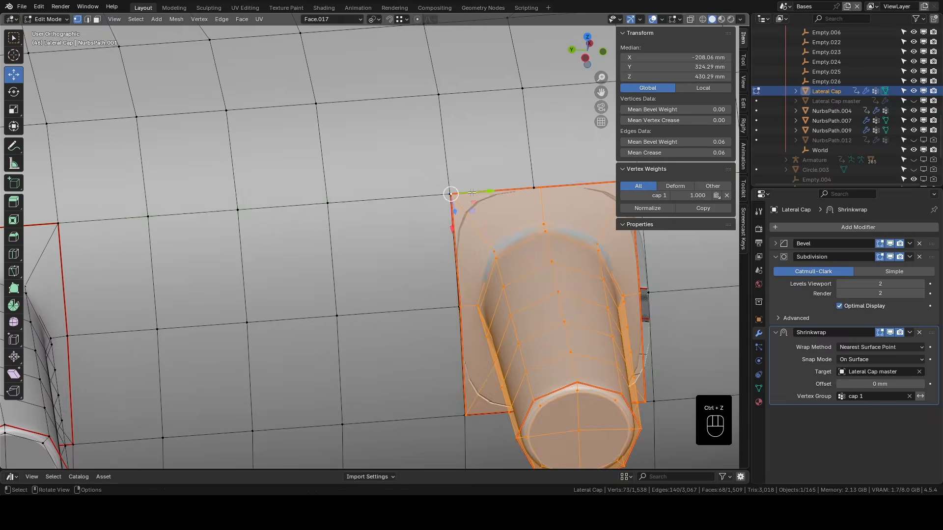
middle_drag(472, 193, 467, 193)
ctrl+drag(355, 209, 316, 211)
click(394, 111)
shift+click(400, 207)
ctrl+drag(441, 205, 409, 207)
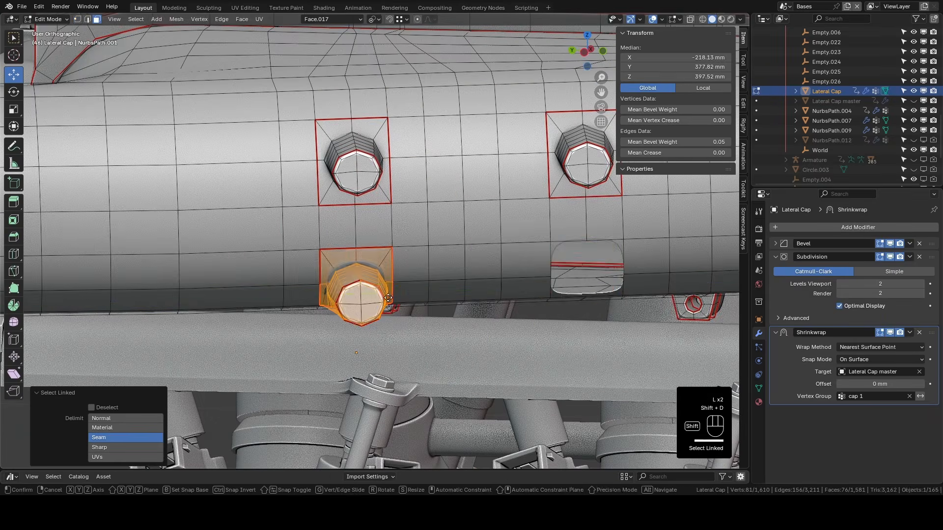
Step: Place a duplicate of the lower peg about 55.7 mm along the Face.017 Y axis, over the neighbouring hole
click(589, 284)
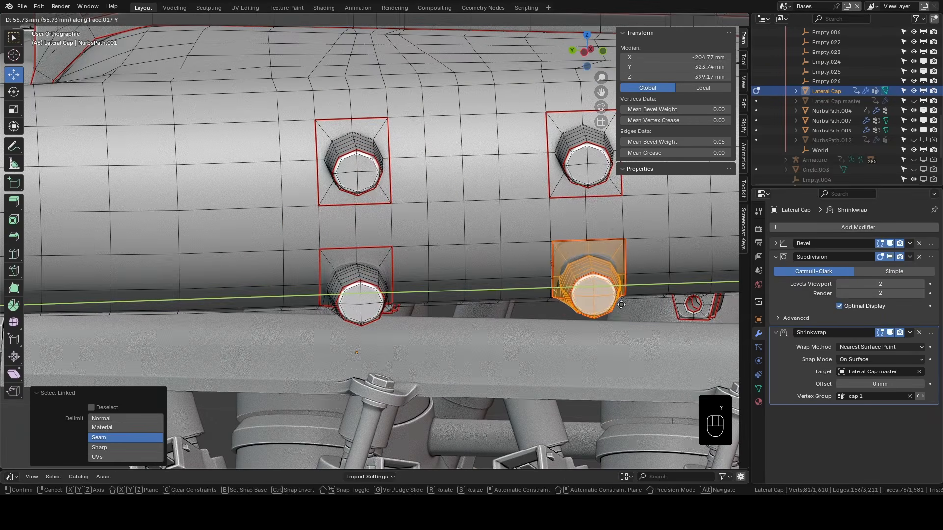
scroll(589, 284, up, 4)
scroll(499, 262, down, 2)
middle_drag(499, 262, 464, 207)
scroll(462, 353, up, 5)
Step: Select the whole mesh with X-ray enabled and merge the overlapping vertices by distance
key(alt+z)
key(a)
key(m)
click(490, 335)
click(489, 333)
middle_drag(491, 335, 484, 362)
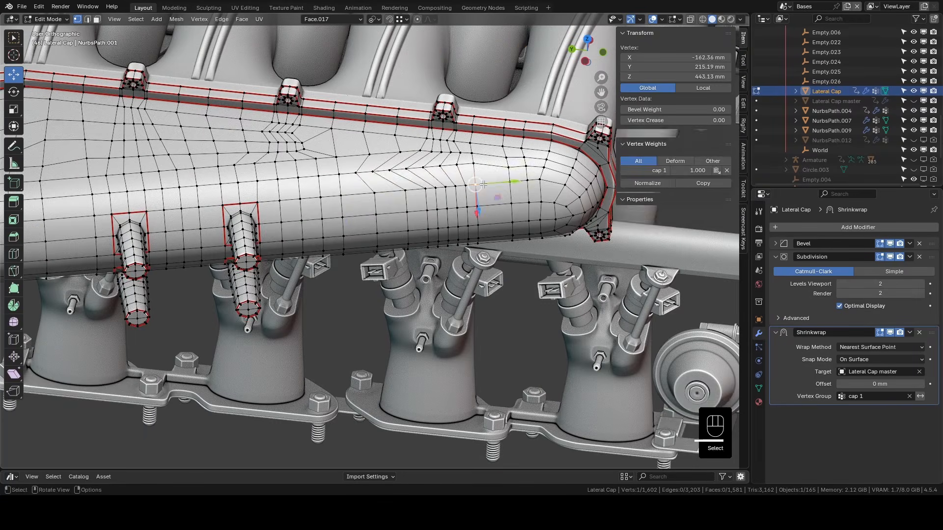
Step: Select the remaining vertex rows between the pegs and the tube's rounded end and space each evenly with LoopTools
ctrl+click(343, 196)
key(q)
click(343, 216)
click(477, 204)
ctrl+click(343, 217)
key(q)
click(345, 218)
click(477, 224)
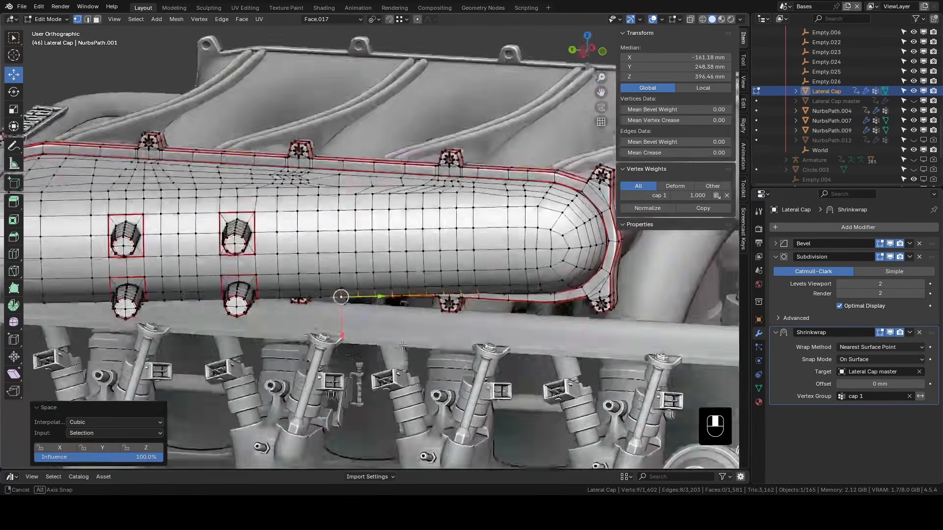
Step: Duplicate the four pegs about 94.7 mm along the Face.017 Y axis, toward the tube's rounded end
key(shift+d)
key(y)
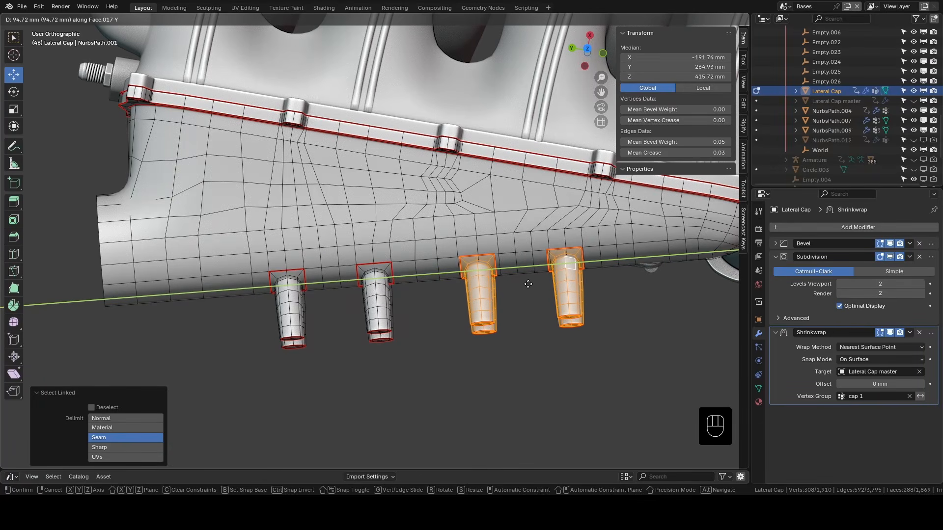
click(528, 284)
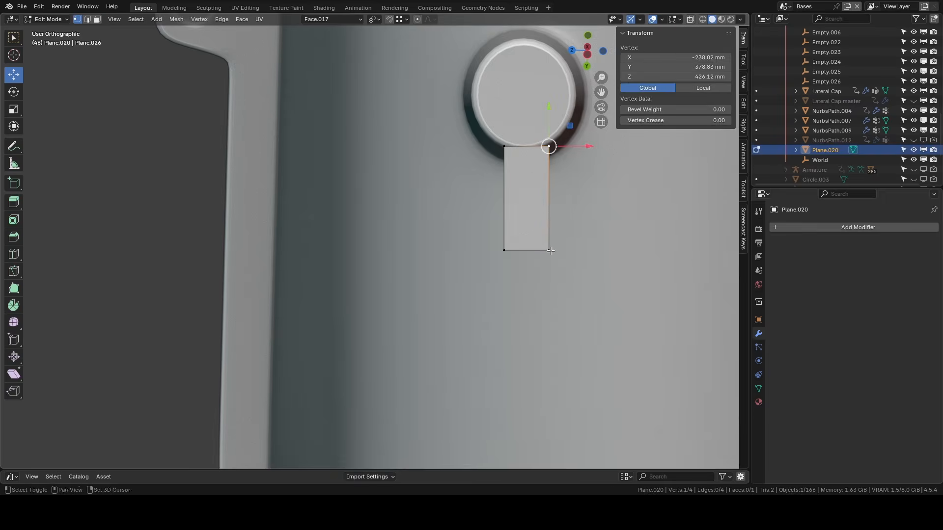
Step: Add a lengthwise loop cut through the middle of the small plane and align the plane with the peg along X and Y
key(ctrl+r)
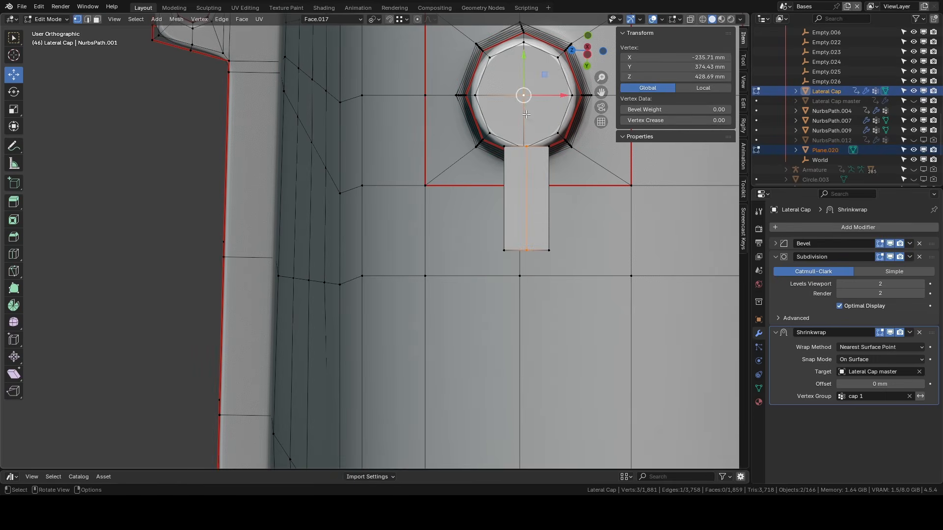
key(alt+a)
key(l)
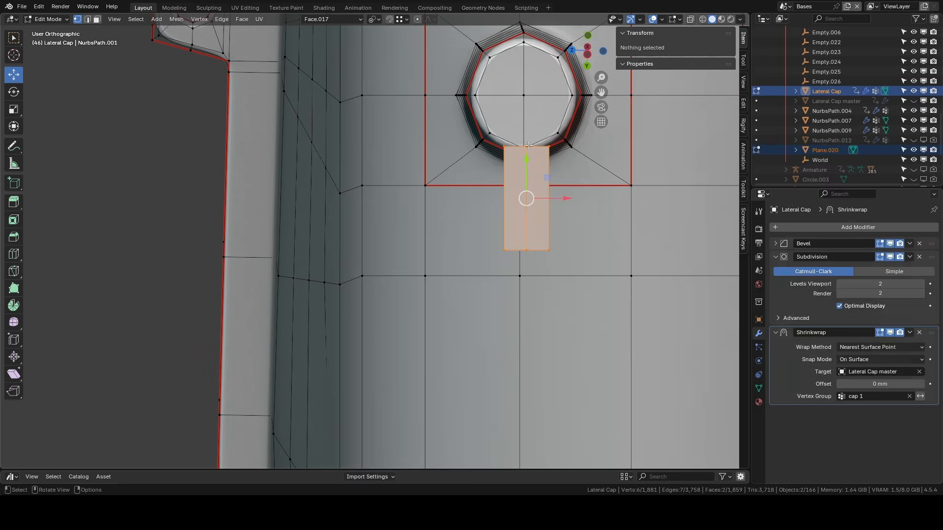
shift+double_click(526, 147)
key(g)
key(x)
click(554, 214)
key(g)
key(y)
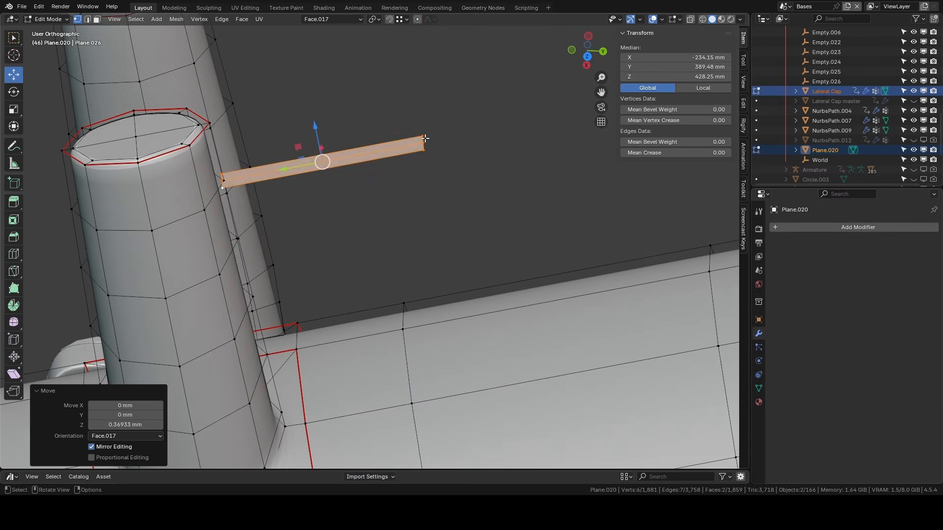
Step: Lower the plane's outer edge to the tube surface and extrude it back about 15.9 mm along Y to the peg's base
alt+click(424, 140)
drag(418, 122, 452, 318)
scroll(408, 273, up, 2)
mouse_move(408, 273)
middle_down()
mouse_move(436, 278)
mouse_move(412, 274)
middle_up()
scroll(408, 273, down, 3)
middle_drag(408, 274, 490, 300)
key(g)
key(y)
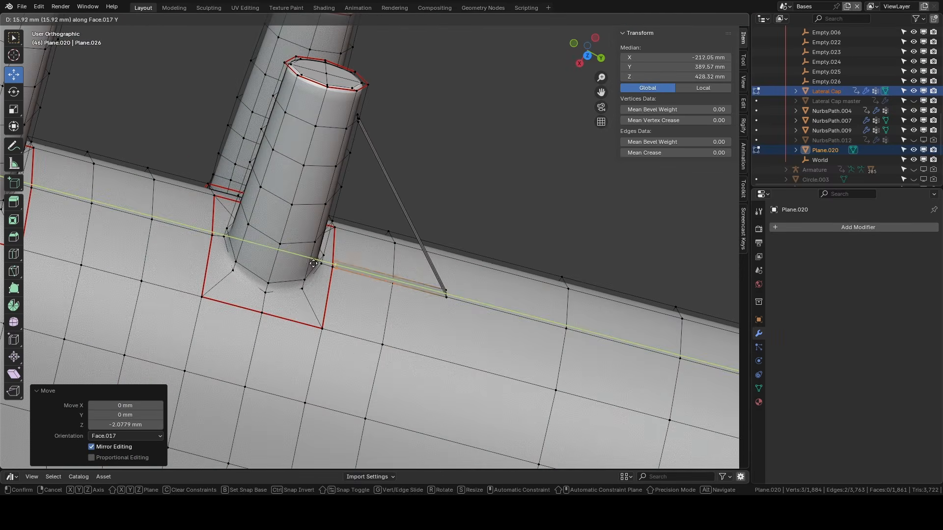
click(331, 119)
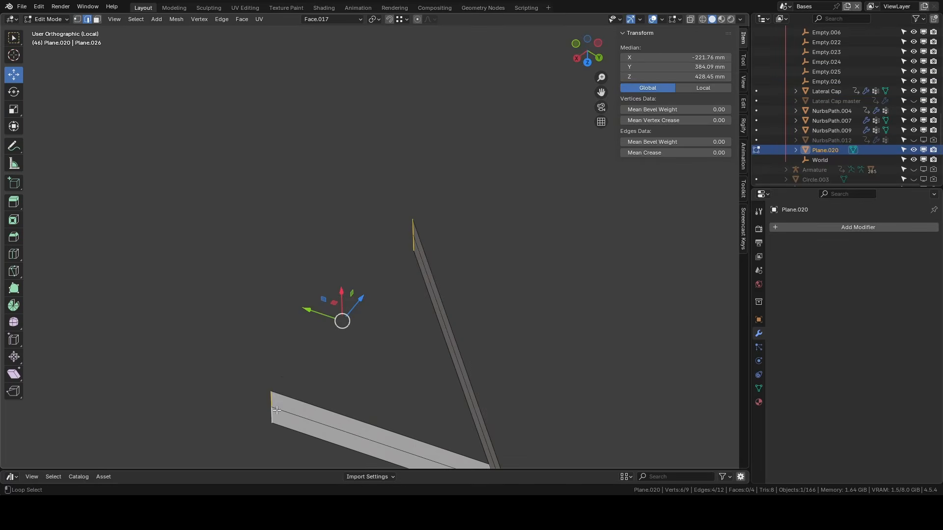
Step: Bridge the two open end edges of the isolated strip to close it into a triangle
right_click(281, 263)
click(259, 216)
click(381, 239)
middle_drag(381, 239, 423, 426)
Step: Divide the triangular strip's sides with evenly spaced loop cuts, four on one side and five on the others
key(ctrl+r)
scroll(439, 318, up, 3)
click(438, 318)
right_click(438, 318)
key(ctrl+r)
scroll(462, 249, up, 4)
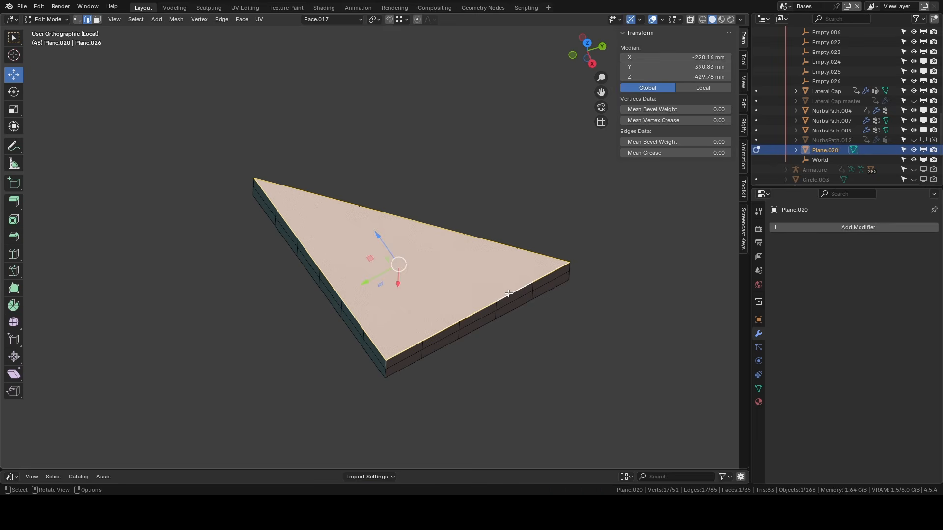
Step: Inset the triangular face by about 0.76 mm and rebuild its interior with a grid of quad faces
key(ctrl+r)
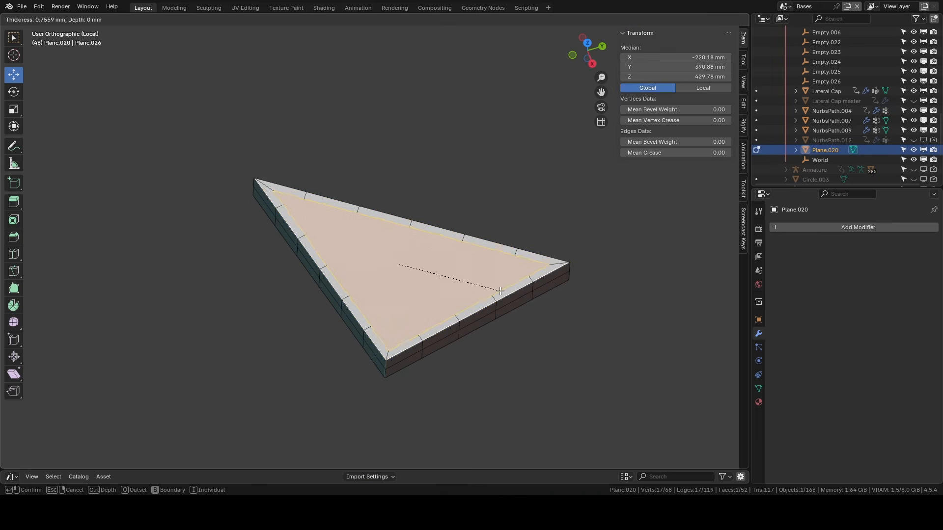
key(1)
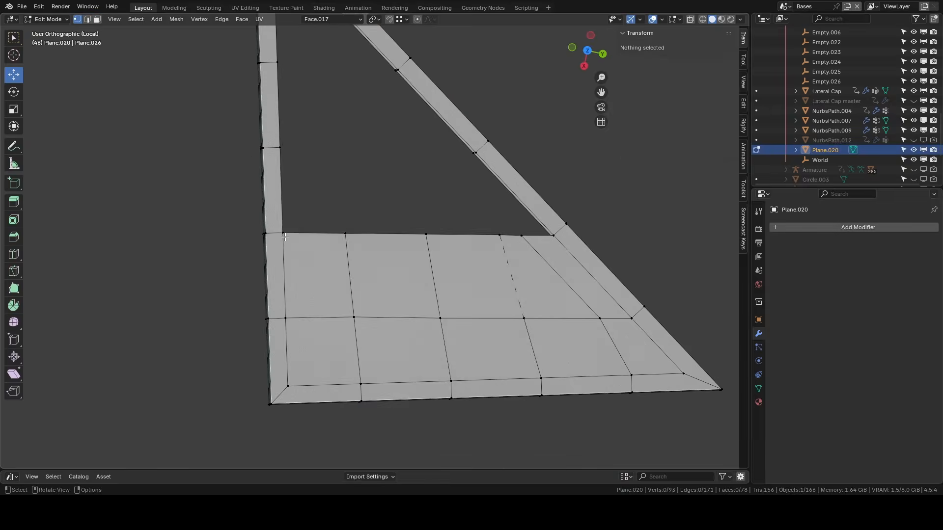
click(363, 263)
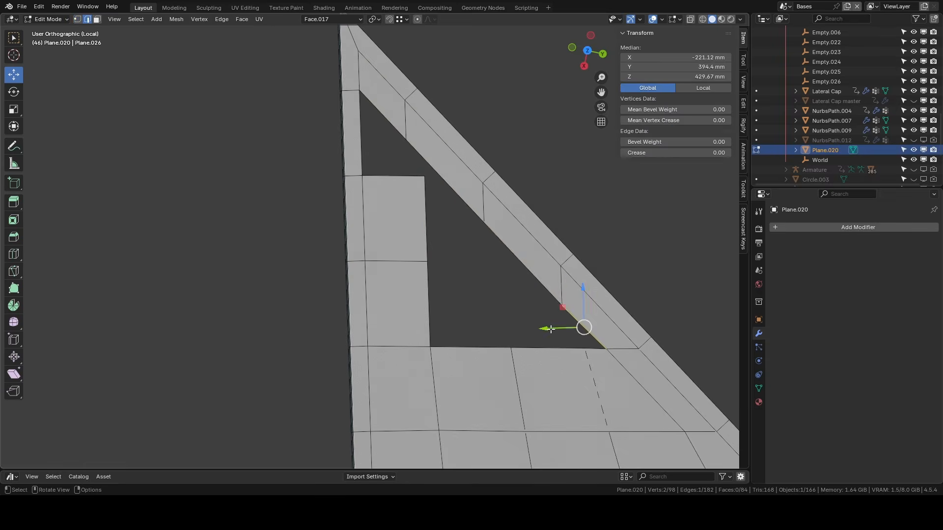
click(407, 177)
key(g)
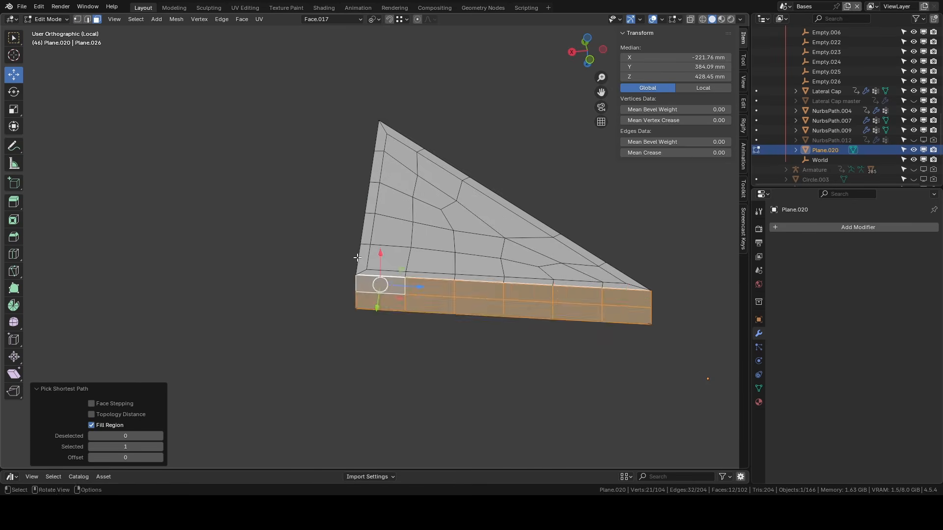
Step: Delete the strip faces on the two sides of the triangular support that touch the peg and the tube
middle_drag(344, 275, 473, 277)
key(x)
click(320, 252)
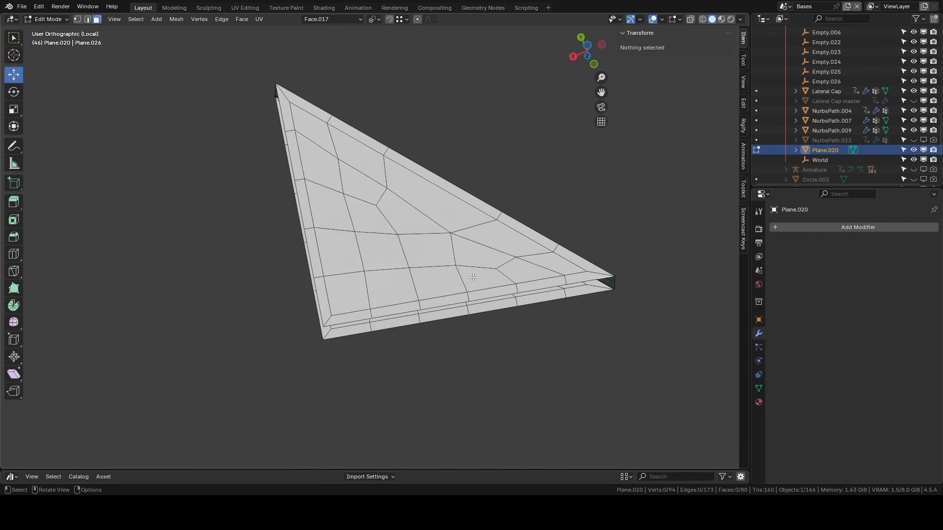
Step: Select the support's open boundary loop and assign its vertices to a new contact vertex group
alt+click(614, 280)
middle_drag(614, 280, 651, 381)
click(759, 388)
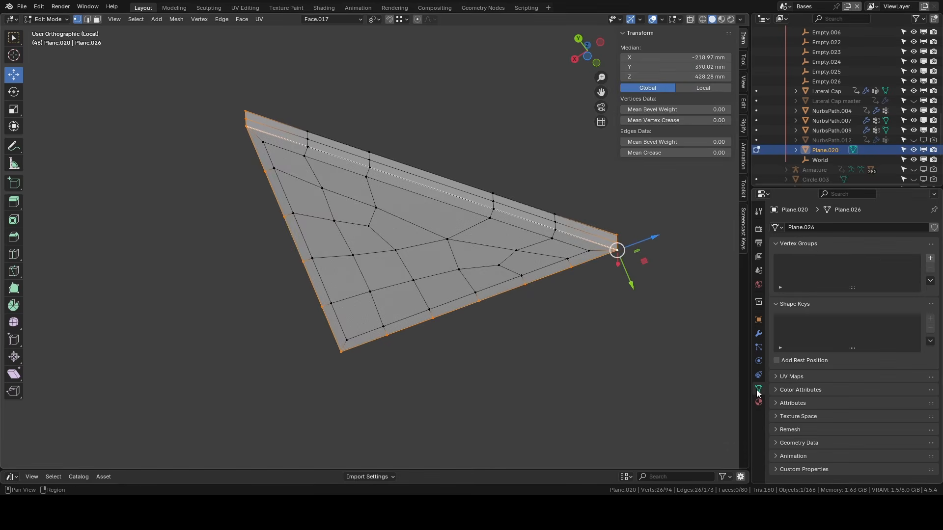
click(930, 257)
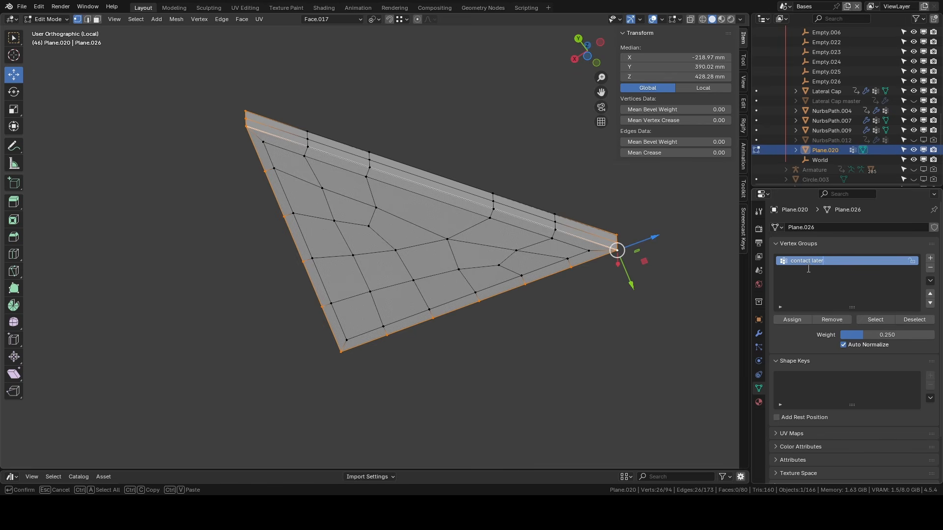
click(791, 319)
drag(884, 335, 884, 335)
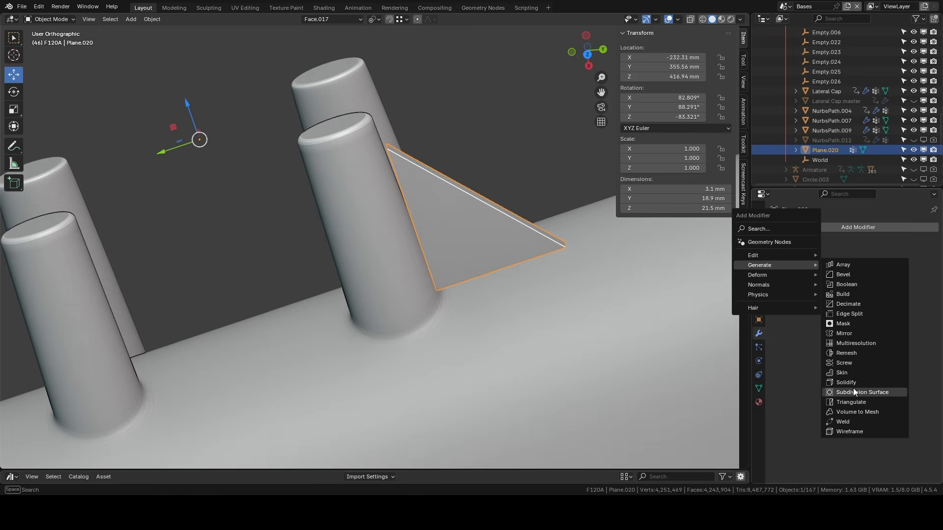
Step: Add a Subdivision Surface modifier to the support and set its viewport level to 2
click(831, 388)
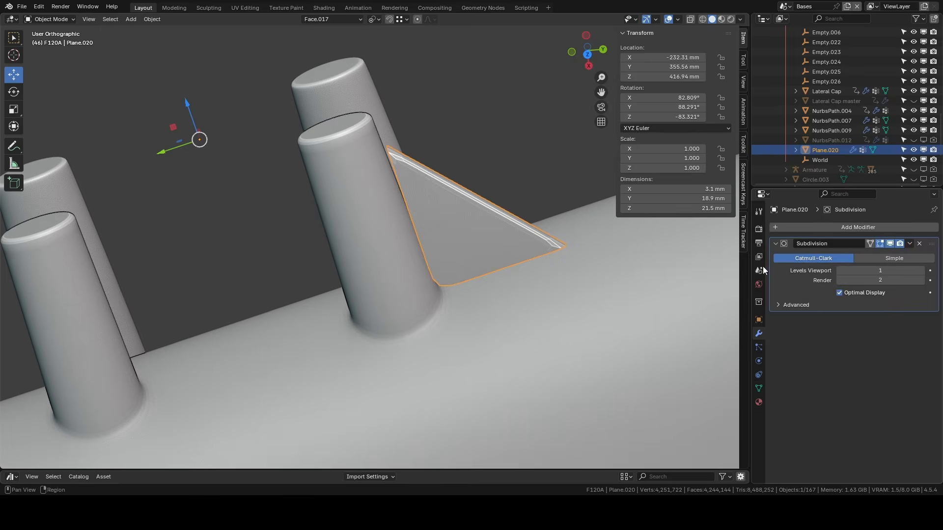
click(918, 271)
middle_drag(470, 225, 634, 266)
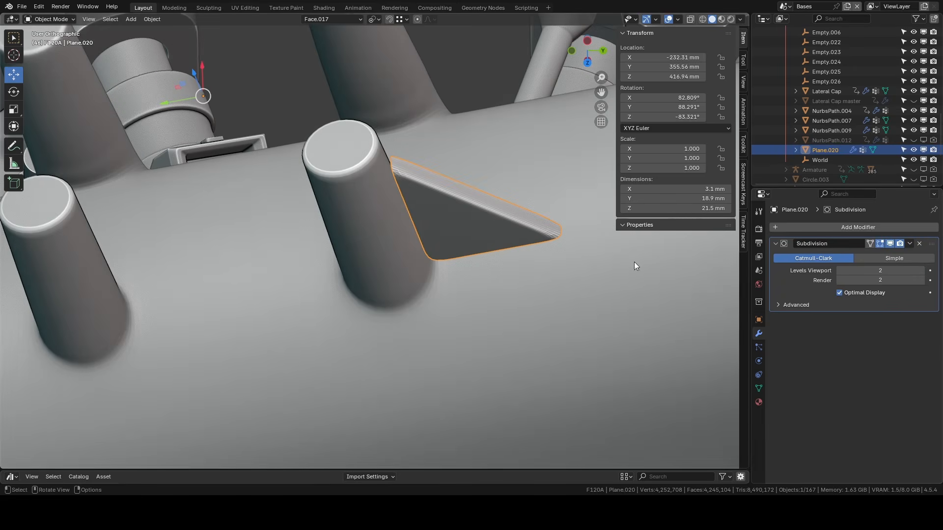
Step: Add a Bevel modifier to the support, place it above the Subdivision modifier and set its amount to 0.5 mm
click(892, 228)
mouse_move(887, 231)
click(773, 238)
drag(931, 332, 899, 245)
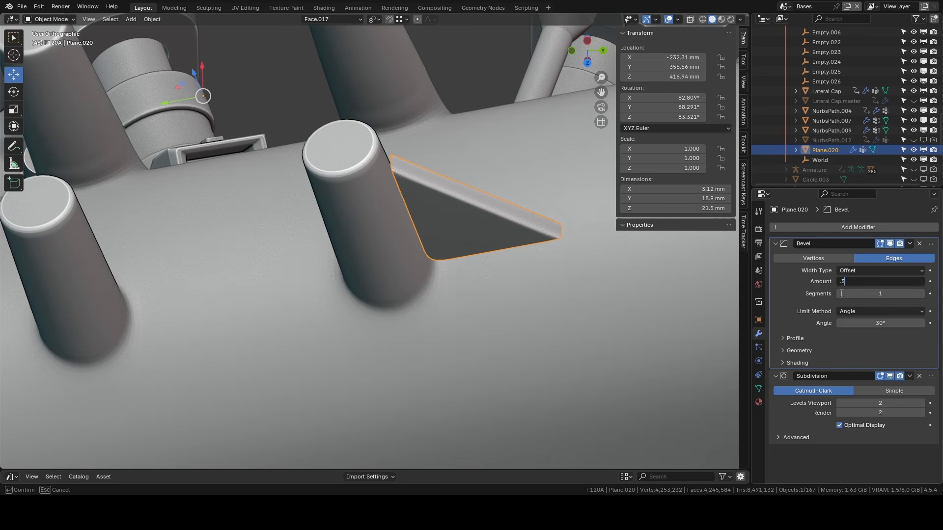
Step: Set the support's bevel to limit by Weight, with width type Width and 2 segments
click(893, 314)
click(877, 344)
click(862, 272)
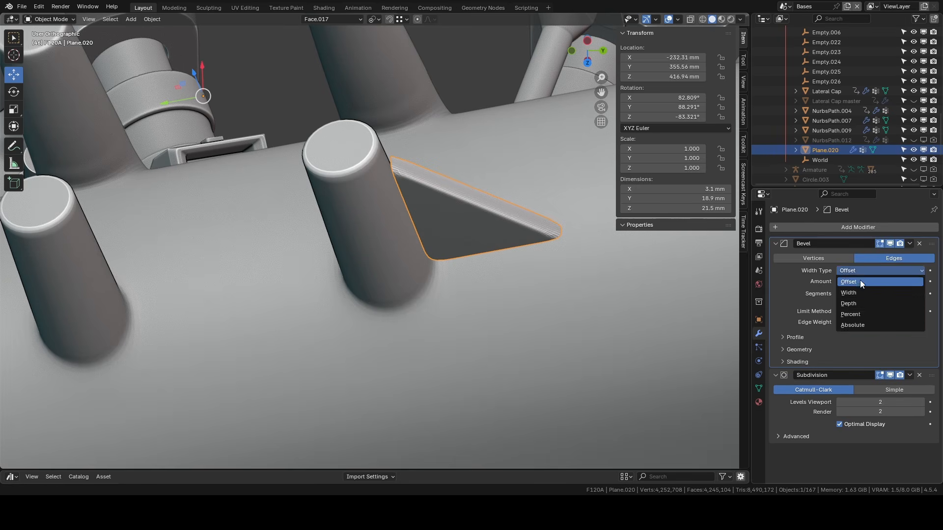
click(848, 294)
scroll(461, 213, up, 1)
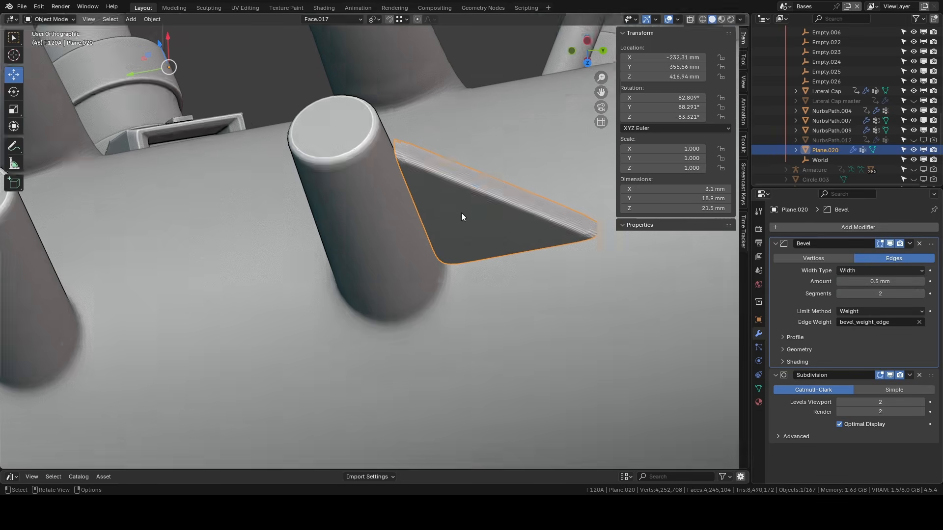
Step: Mark the long slanted edges of the triangular support as sharp
key(Tab)
key(2)
scroll(602, 242, up, 2)
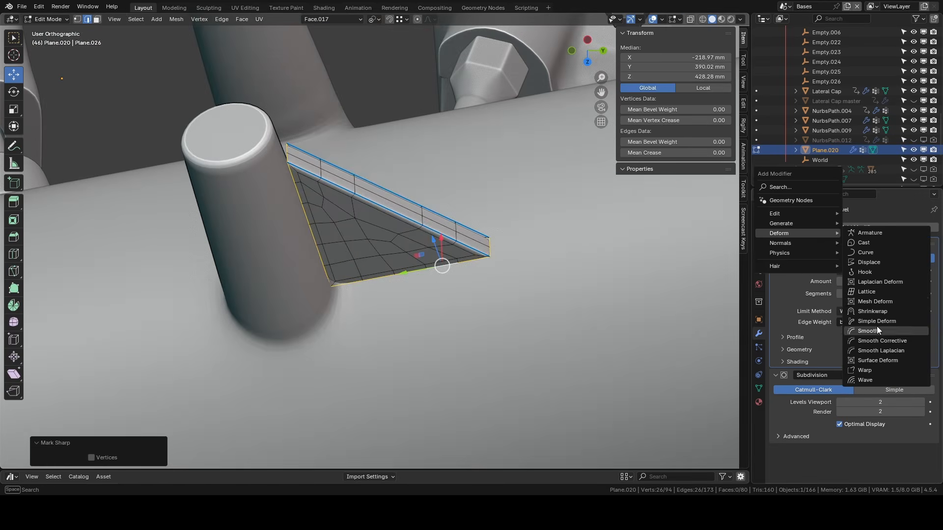
Step: Add a Shrinkwrap modifier to the triangular support and choose its target object
click(872, 311)
scroll(821, 372, down, 2)
click(869, 474)
click(872, 372)
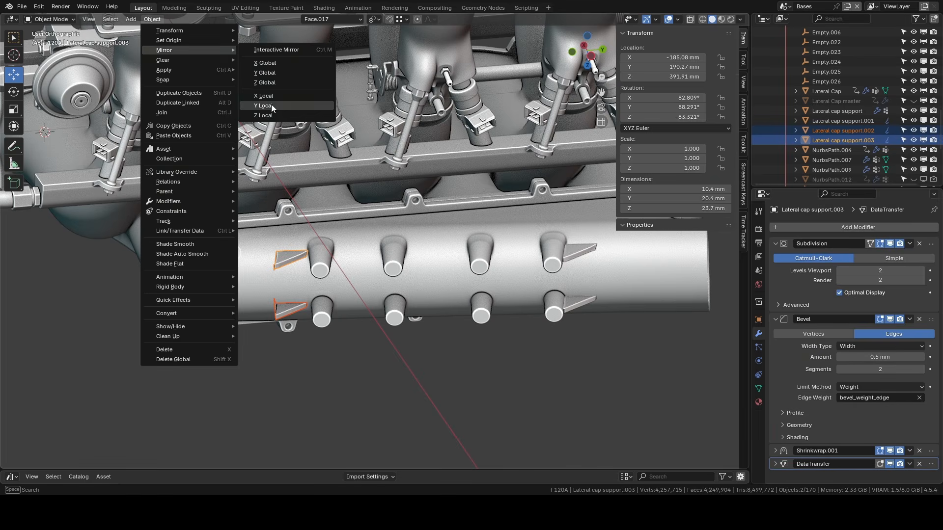
Step: Mirror the two duplicated supports along local Y and move them along the tube against the last pair of pegs
click(272, 106)
shift+middle_drag(268, 224, 397, 209)
drag(331, 241, 436, 247)
scroll(436, 247, up, 4)
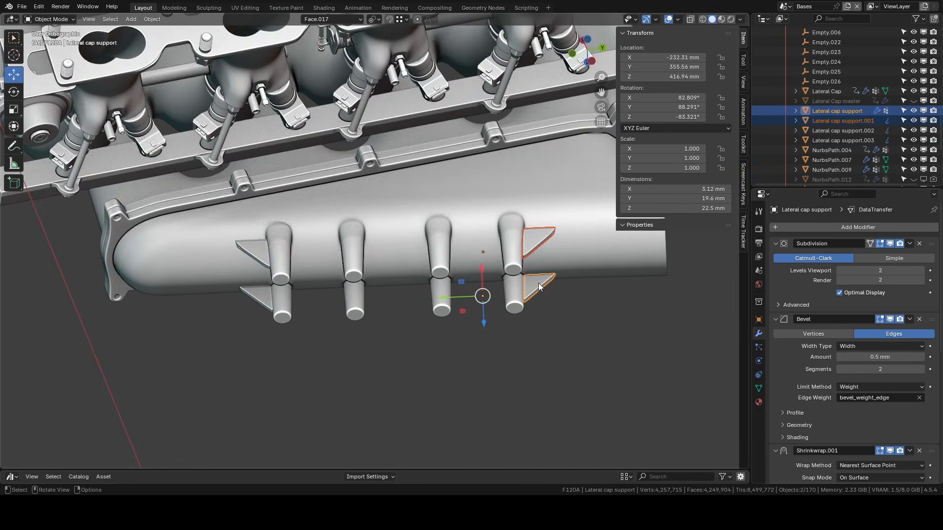
Step: Duplicate the first two supports about 95.6 mm along the Face.017 Y axis, against the third pair of pegs
key(shift+d)
key(y)
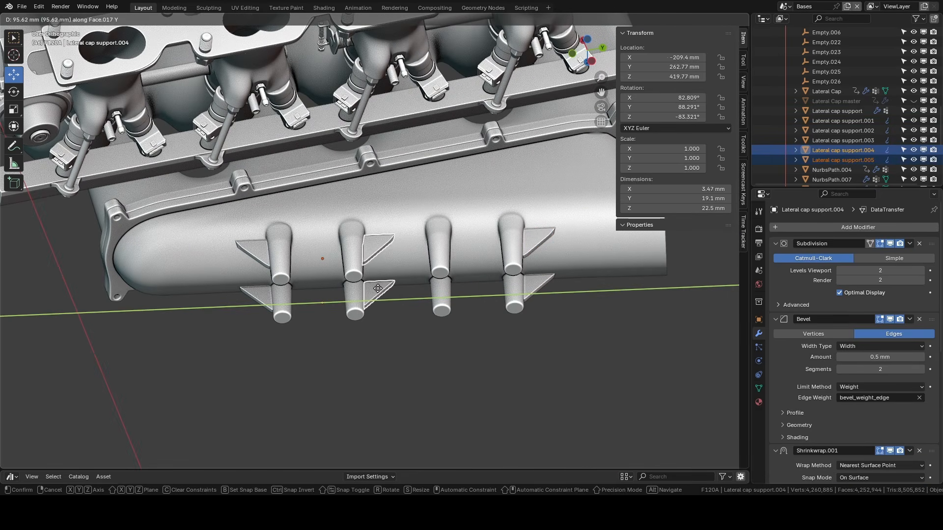
click(379, 288)
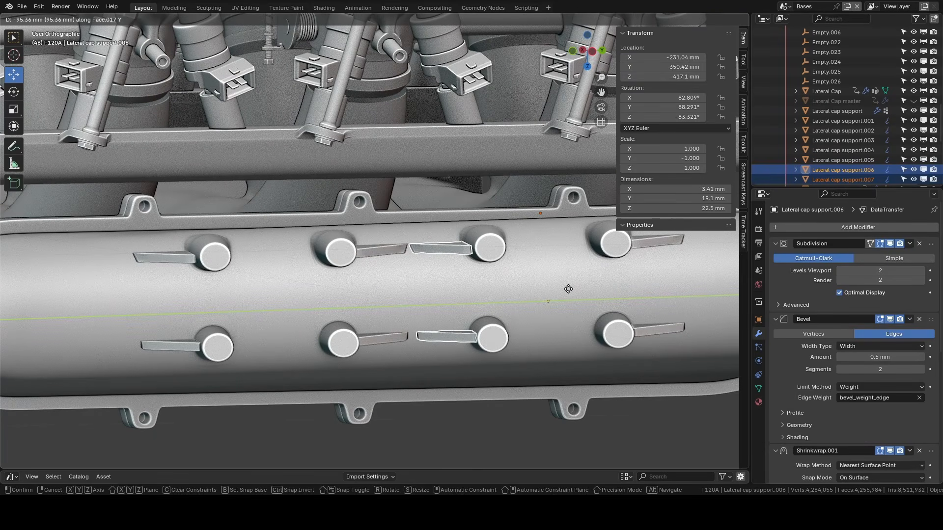
Step: Place a duplicate of the two mirrored supports about -95.4 mm along the Face.017 Y axis, against the second pair of pegs
click(568, 289)
scroll(469, 270, up, 3)
middle_drag(469, 271, 408, 141)
shift+middle_drag(461, 318, 444, 124)
scroll(419, 171, up, 1)
Step: Select the two supports facing each other between the middle pegs in one row and join them into one object
click(444, 124)
shift+click(353, 151)
key(ctrl+j)
middle_drag(353, 150, 411, 294)
Step: Delete the four end faces where the tips of the two joined supports face each other
key(Tab)
scroll(452, 130, up, 4)
middle_drag(452, 130, 473, 77)
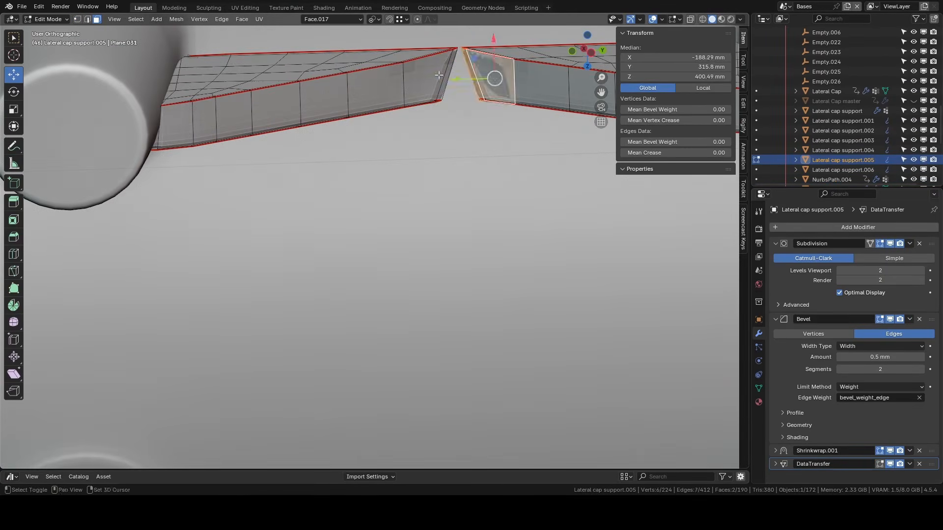
key(c)
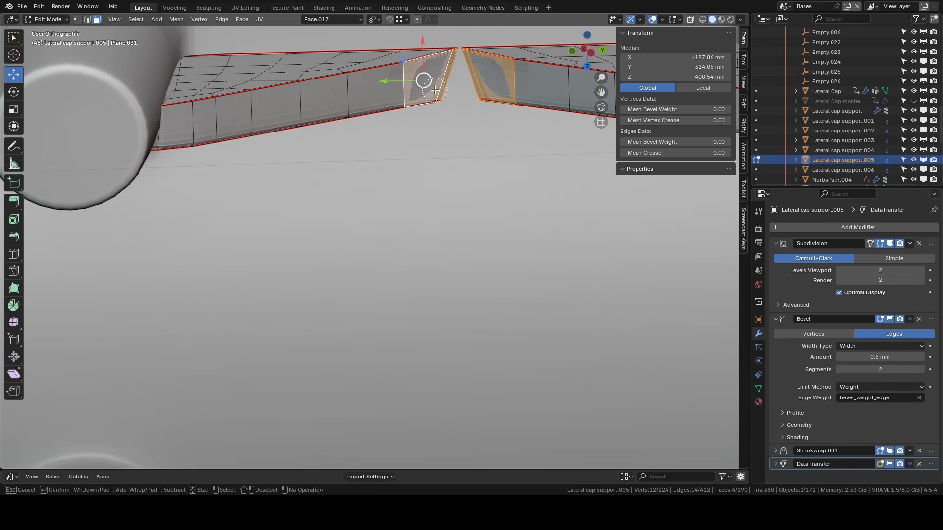
key(x)
click(435, 90)
middle_drag(462, 147, 475, 171)
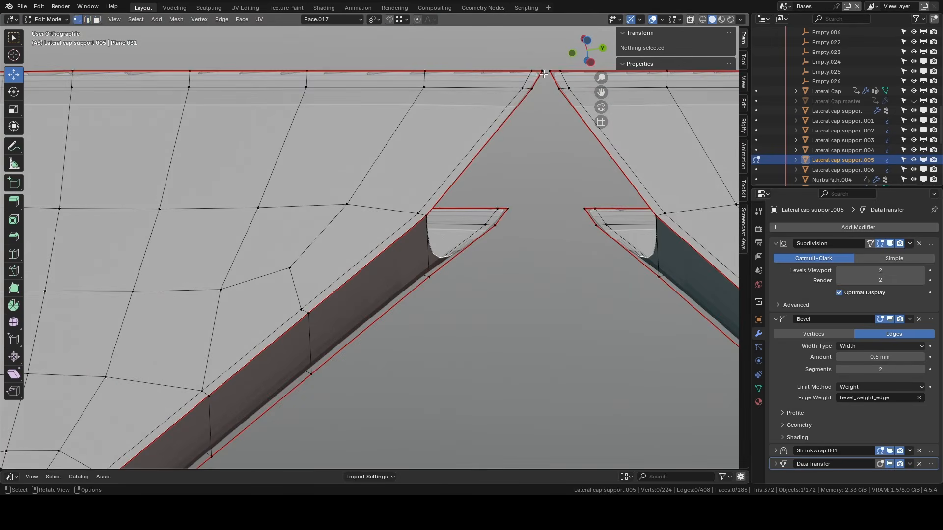
Step: Fill the gap between the facing tips of the two joined supports with new faces
key(2)
click(543, 77)
key(f)
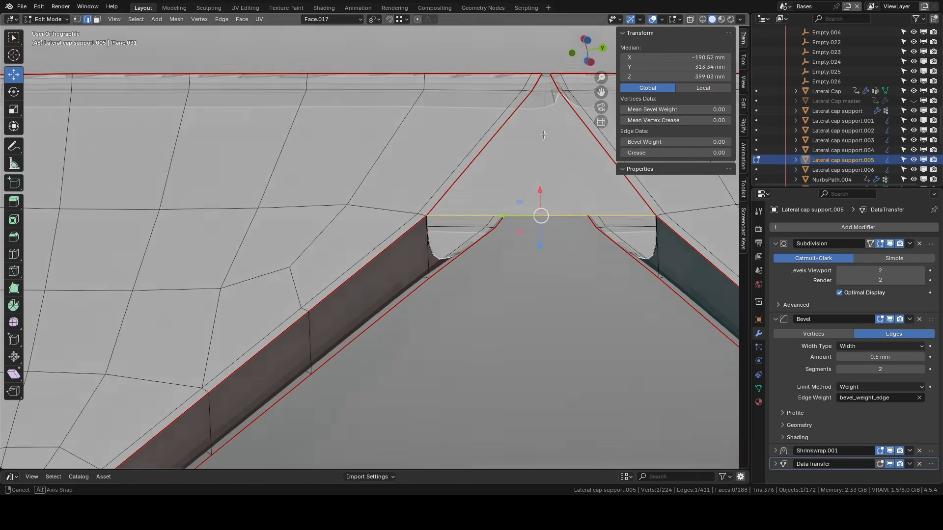
middle_drag(545, 139, 547, 84)
key(f)
key(f)
middle_drag(547, 196, 555, 149)
key(f)
Step: Isolate the joined support and add one lengthwise loop cut near its straight base, with a slide factor of about 0.49
key(KP_Divide)
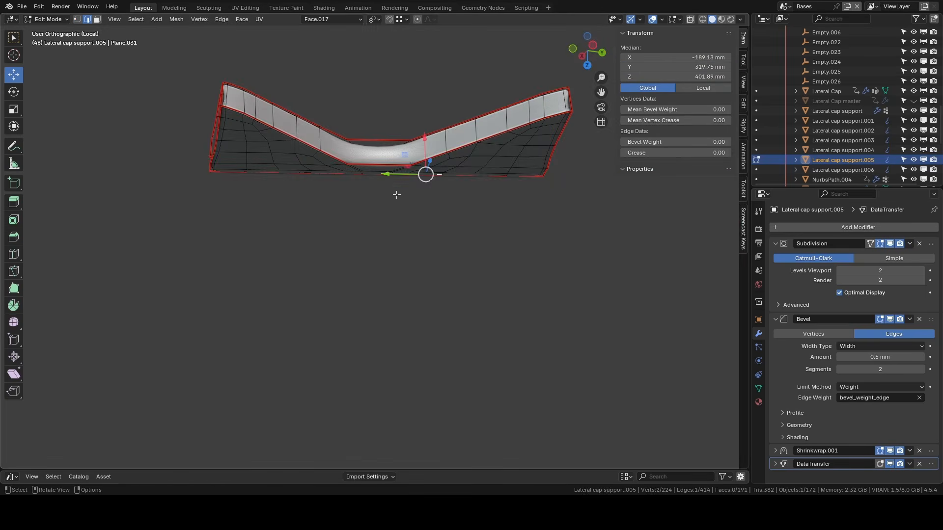
scroll(395, 176, up, 1)
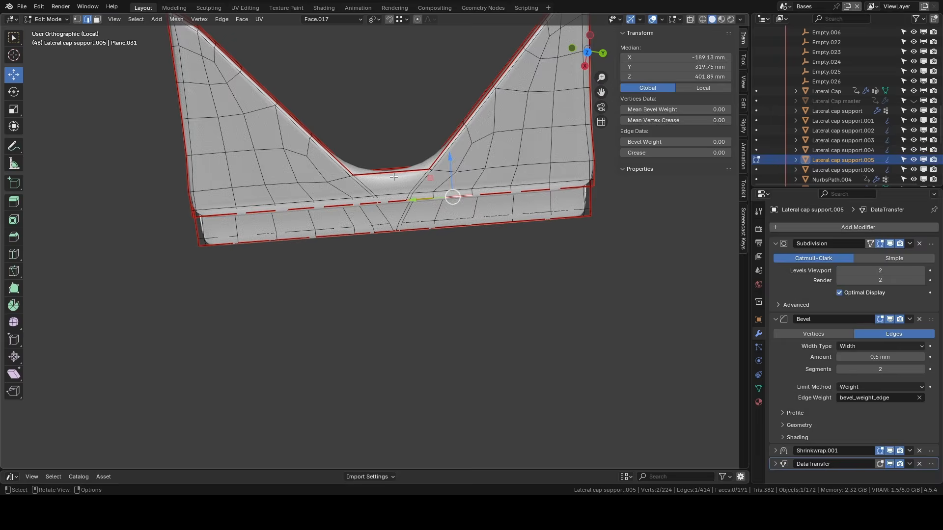
key(ctrl+r)
click(586, 166)
click(586, 166)
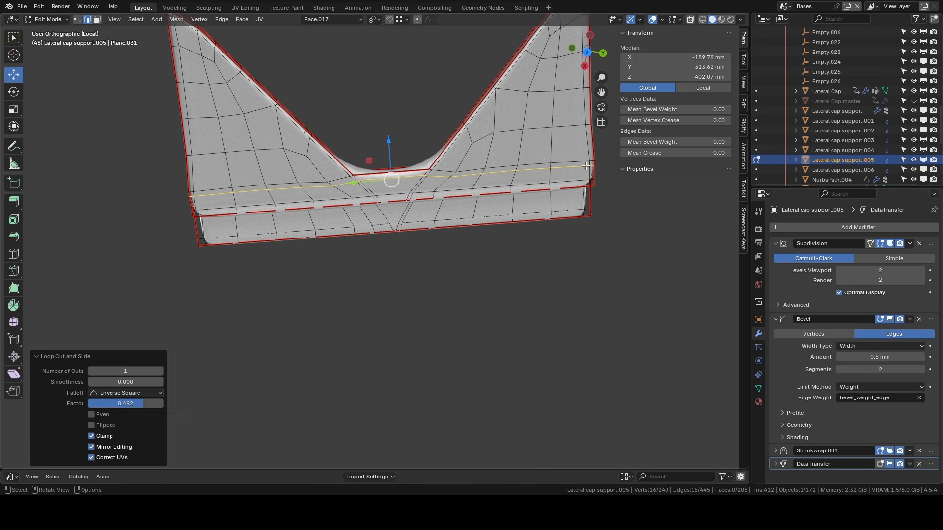
middle_drag(386, 172, 385, 186)
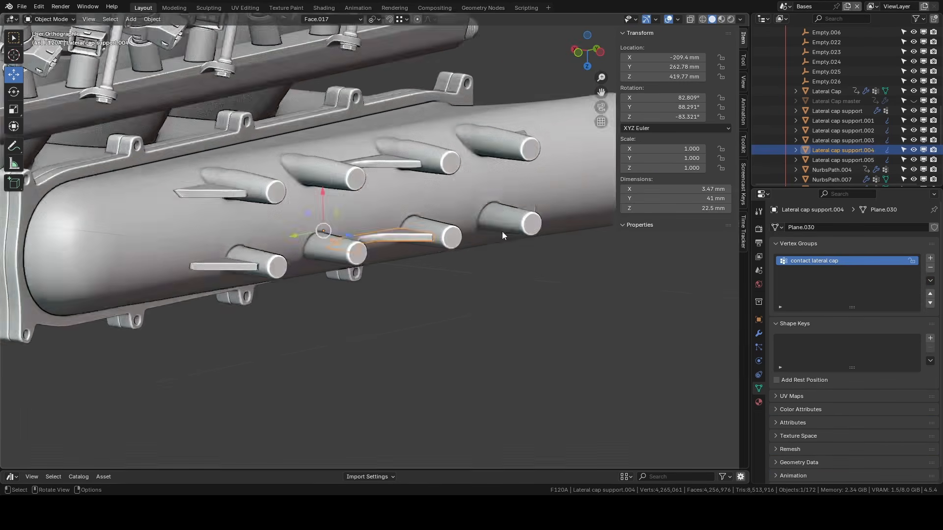
Step: Duplicate the flange-end stretch of the outer rib's faces and move the copy along the Global X axis onto the lateral cap
middle_drag(502, 232, 426, 294)
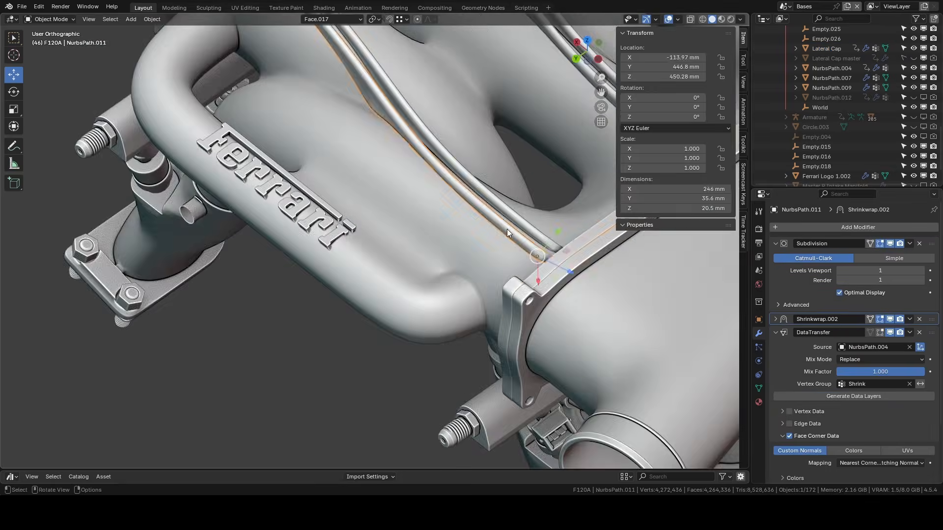
key(Tab)
alt+middle_drag(507, 229, 589, 325)
scroll(501, 282, down, 1)
shift+middle_drag(501, 282, 445, 293)
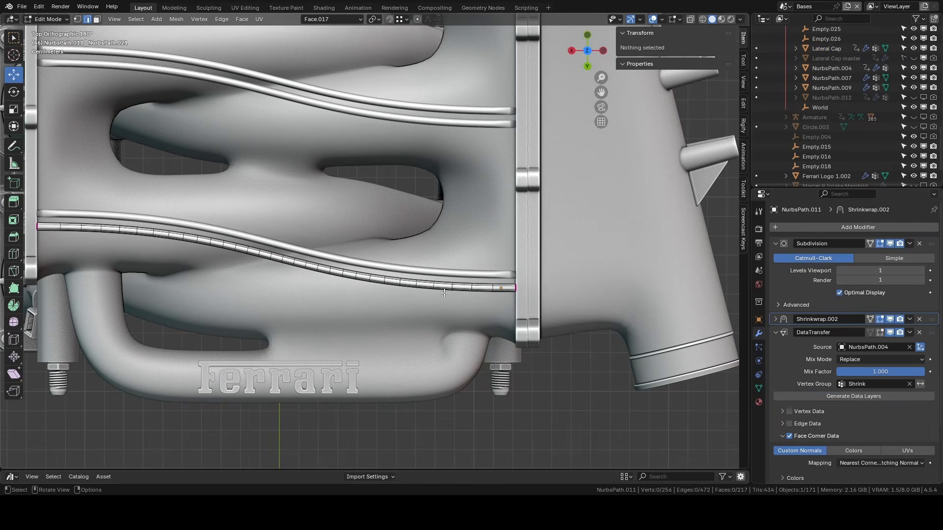
alt+click(391, 282)
middle_drag(427, 380, 435, 323)
scroll(435, 323, up, 4)
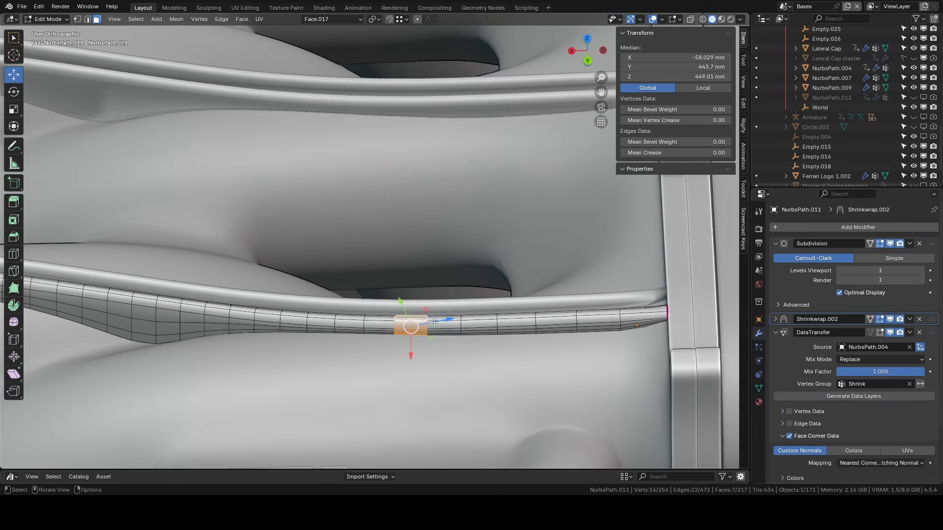
alt+shift+click(633, 317)
scroll(629, 319, down, 5)
alt+middle_drag(623, 324, 607, 362)
click(332, 19)
click(325, 44)
key(shift+d)
key(x)
click(114, 296)
Step: Separate the duplicated rib section into its own object and select that object
key(p)
click(299, 165)
middle_drag(299, 164, 269, 70)
key(Tab)
click(574, 275)
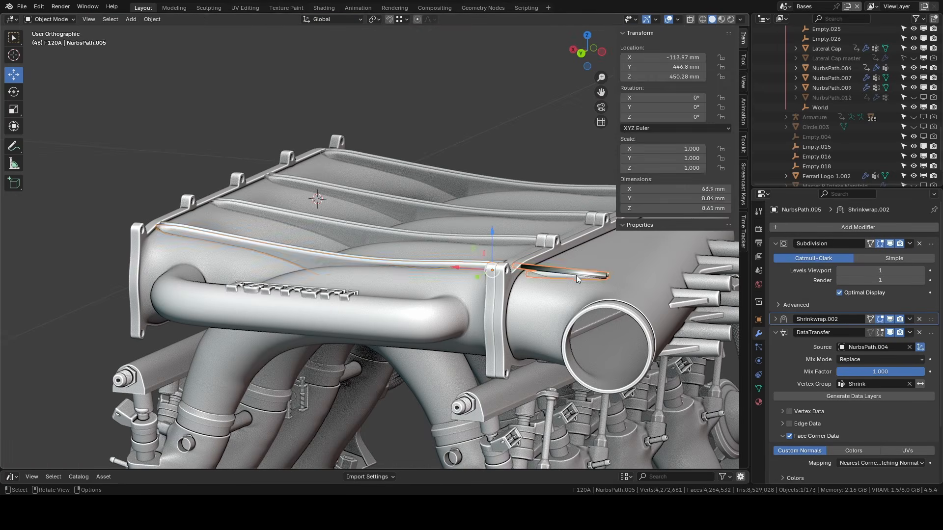
Step: Turn off the viewport display of the rib section's Shrinkwrap and DataTransfer modifiers
middle_drag(576, 275, 637, 318)
click(890, 319)
scroll(893, 367, down, 3)
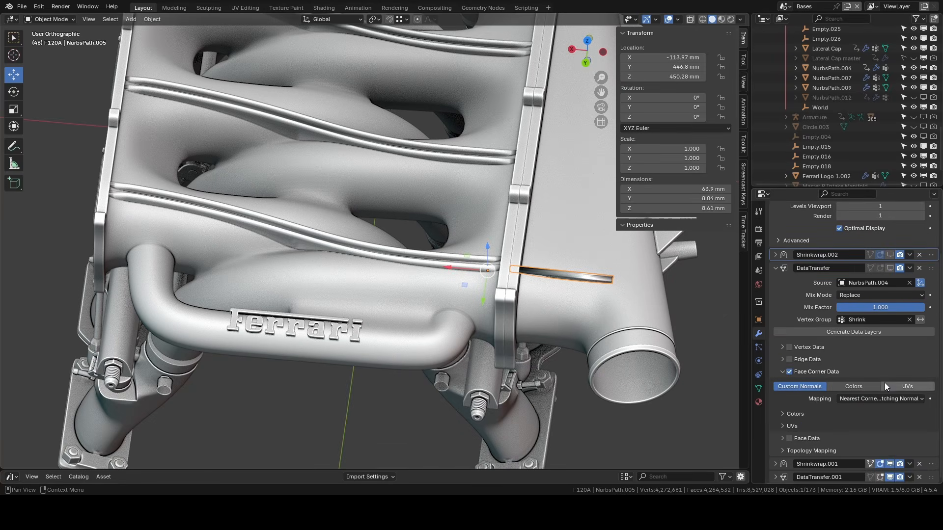
click(890, 477)
scroll(535, 255, up, 7)
Step: Set the rib section's origin to its geometry
middle_drag(534, 255, 496, 317)
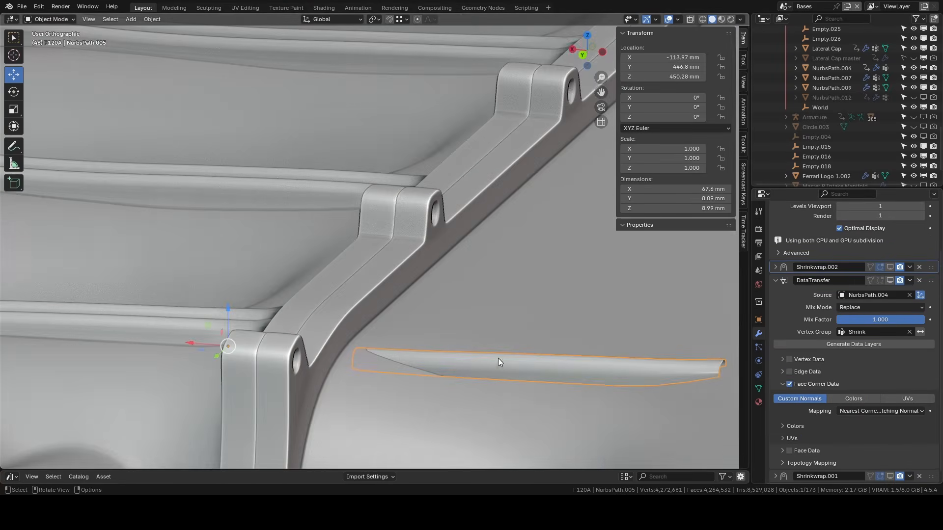
right_click(507, 367)
mouse_move(488, 343)
click(565, 354)
Step: Move the entire rib section mesh against the cap's flange and rotate it about the global Y axis to follow the tube
key(Tab)
middle_drag(499, 349, 423, 351)
key(a)
drag(521, 328, 528, 304)
alt+middle_drag(528, 303, 599, 290)
drag(501, 344, 496, 344)
drag(515, 314, 515, 309)
drag(491, 339, 512, 347)
key(r)
key(y)
click(503, 316)
shift+middle_drag(594, 341, 501, 329)
middle_drag(500, 329, 409, 329)
drag(416, 326, 416, 328)
Step: Adjust the height of the lower vertices on both sides of the rib section's flange end to meet the cap surface
middle_drag(416, 328, 394, 324)
scroll(313, 343, up, 6)
click(399, 317)
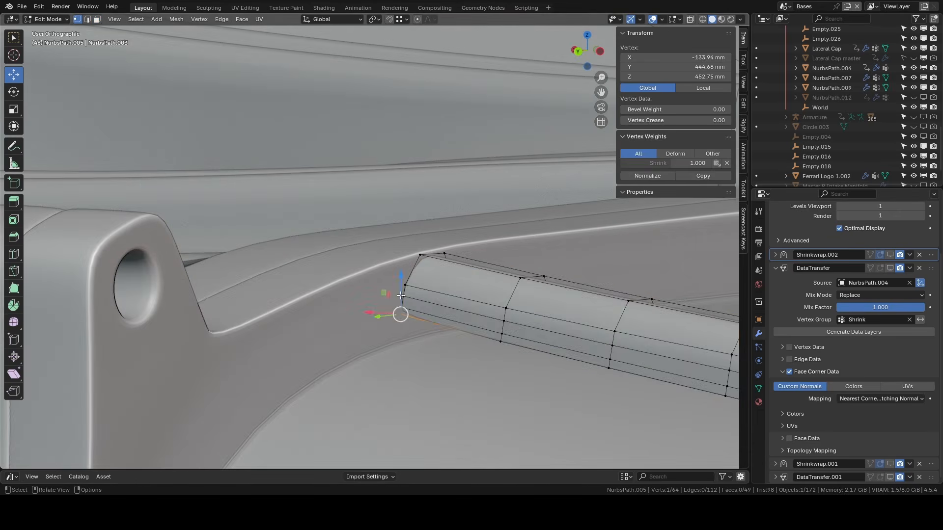
drag(401, 290, 401, 300)
drag(413, 339, 413, 333)
middle_drag(413, 333, 521, 335)
click(535, 334)
drag(534, 304, 534, 311)
Step: Mirror the whole rib section mesh along global Y and shift it about -5.26 mm along Y
middle_drag(535, 311, 383, 315)
scroll(394, 335, down, 7)
key(a)
middle_drag(392, 212, 393, 268)
drag(394, 259, 380, 258)
click(176, 18)
mouse_move(195, 54)
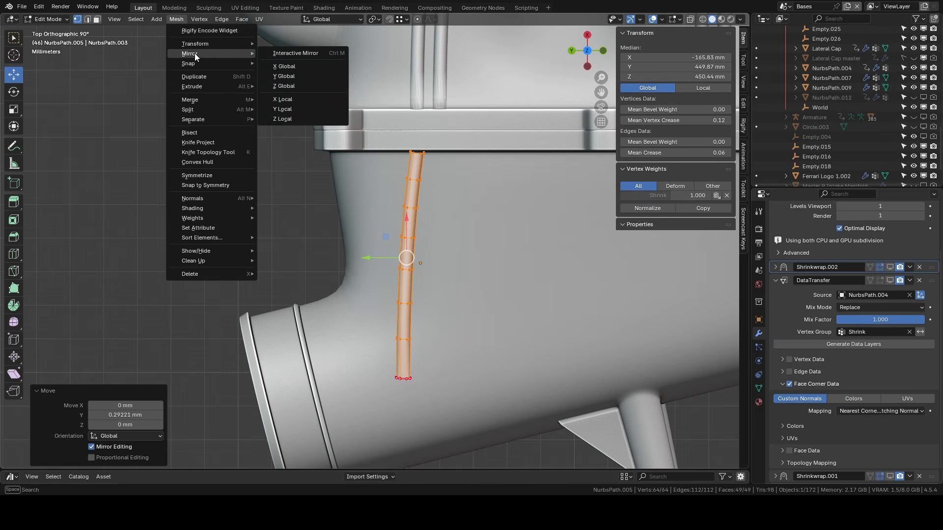
click(280, 75)
drag(375, 257, 392, 255)
Step: Rotate the rib section mesh about the global Z axis and reposition it along Y
mouse_move(419, 260)
middle_down()
mouse_move(427, 208)
mouse_move(417, 212)
mouse_move(413, 263)
middle_up()
scroll(412, 263, down, 2)
key(r)
key(z)
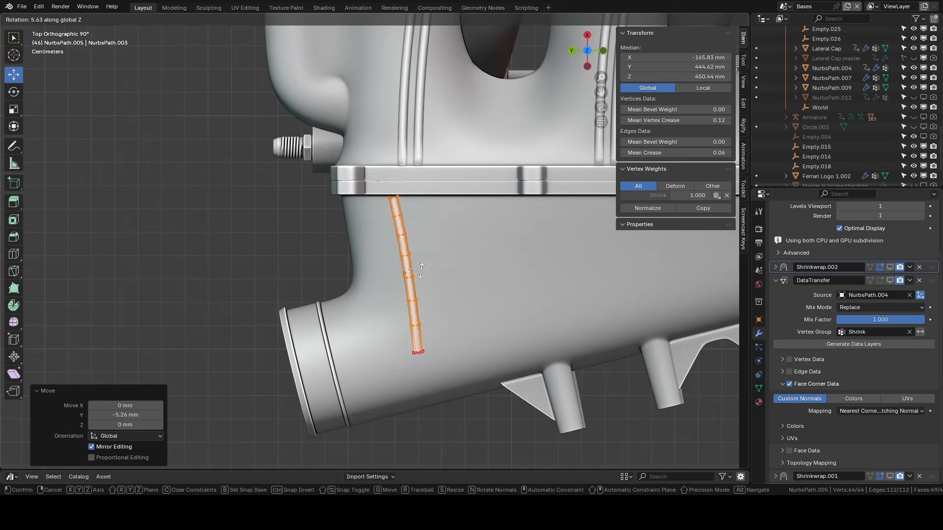
click(397, 273)
key(g)
key(y)
key(Return)
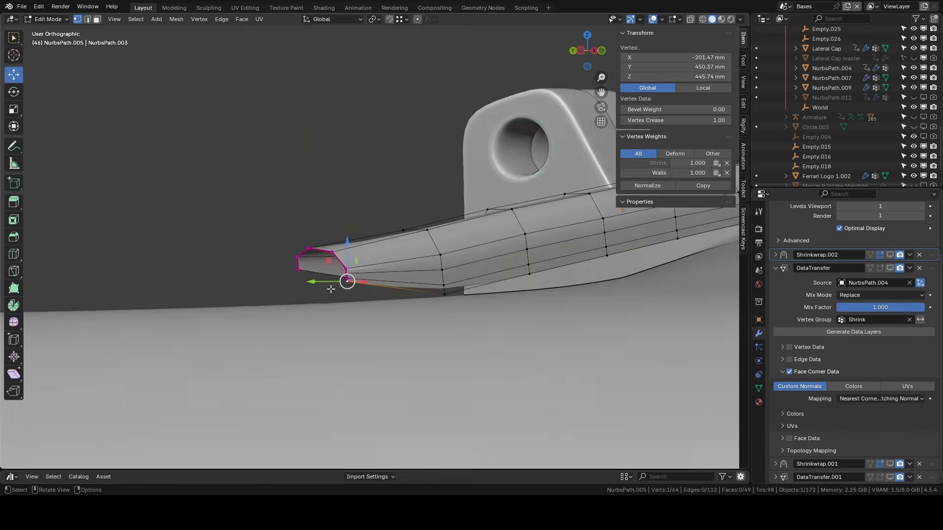
Step: Lower the bottom corner vertices at the rib section's open end, moving the first about -0.92 mm along Z
middle_drag(331, 289, 374, 297)
drag(347, 255, 347, 269)
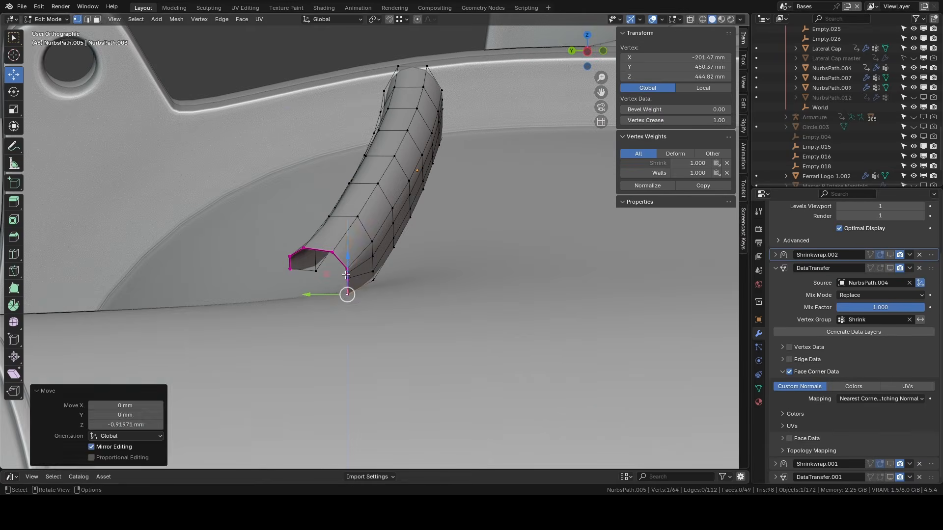
middle_drag(313, 269, 384, 269)
click(341, 272)
drag(340, 253, 340, 283)
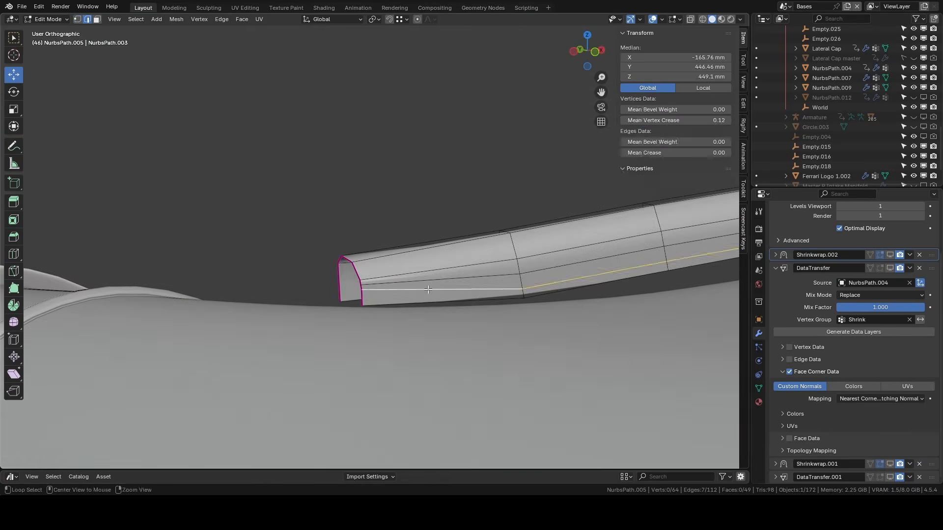
Step: Dissolve the two lengthwise edge loops running along the sides of the rib section
right_click(381, 461)
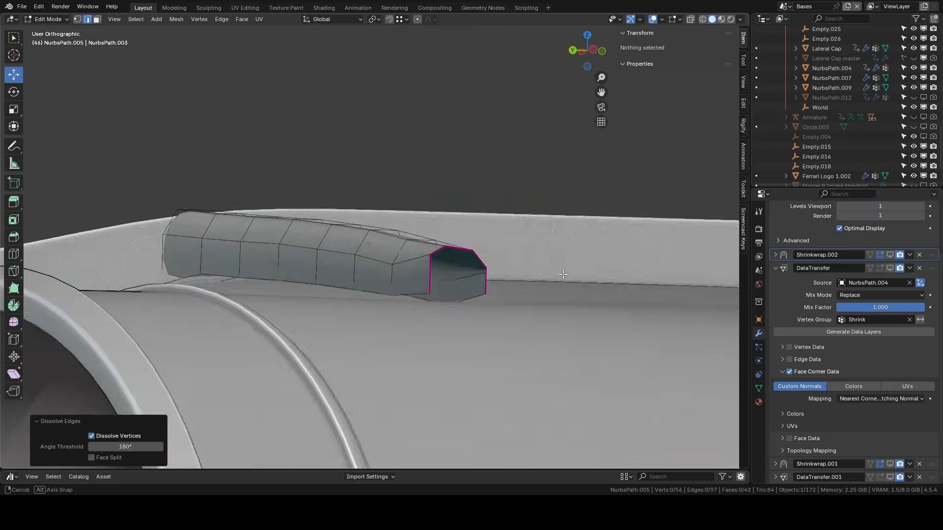
right_click(476, 283)
click(431, 338)
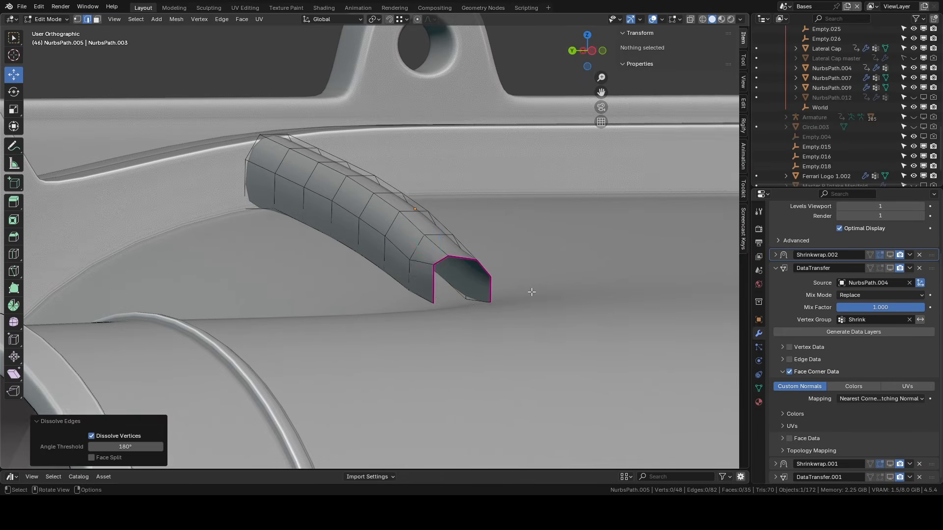
Step: Reshape the profile of the rib section's open end by moving its side vertex along Z
click(434, 275)
key(g)
key(z)
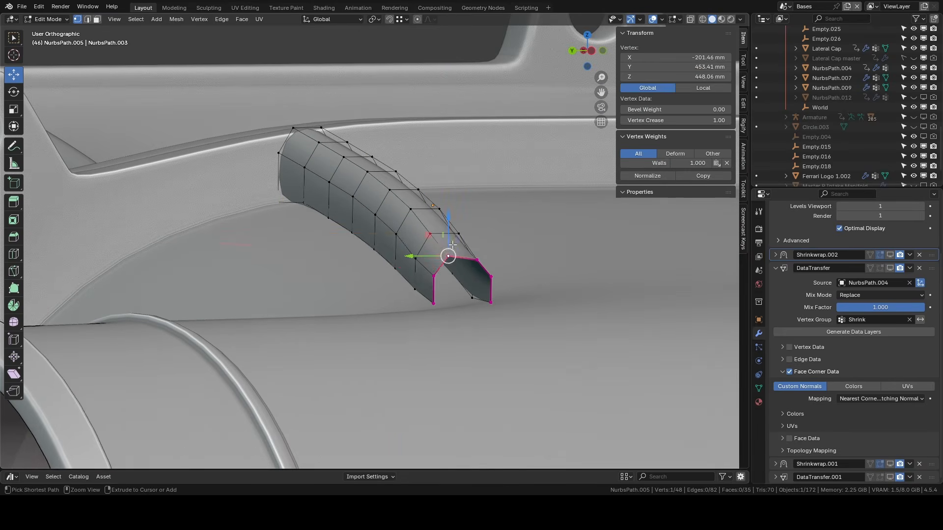
click(465, 248)
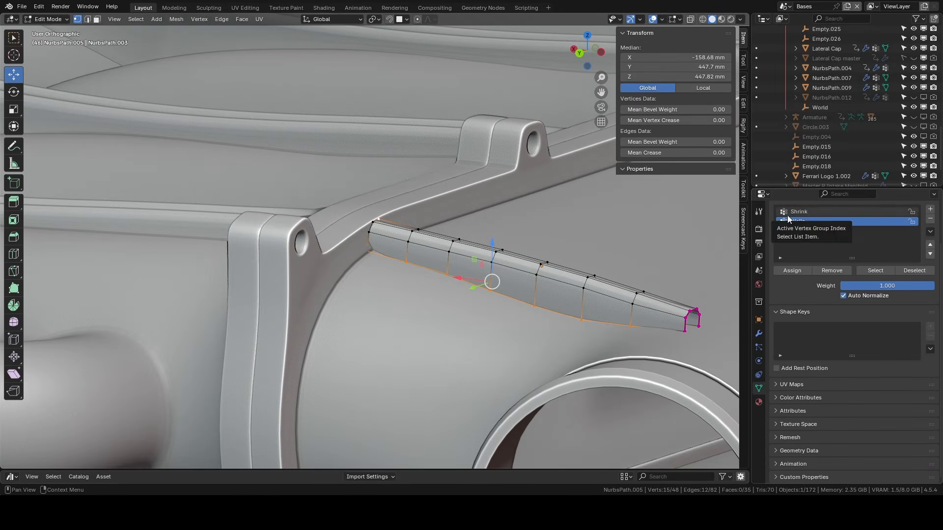
Step: Update the Walls vertex group to include the six vertices at the rib section's flange end with weight 1.000
click(685, 320)
shift+click(691, 311)
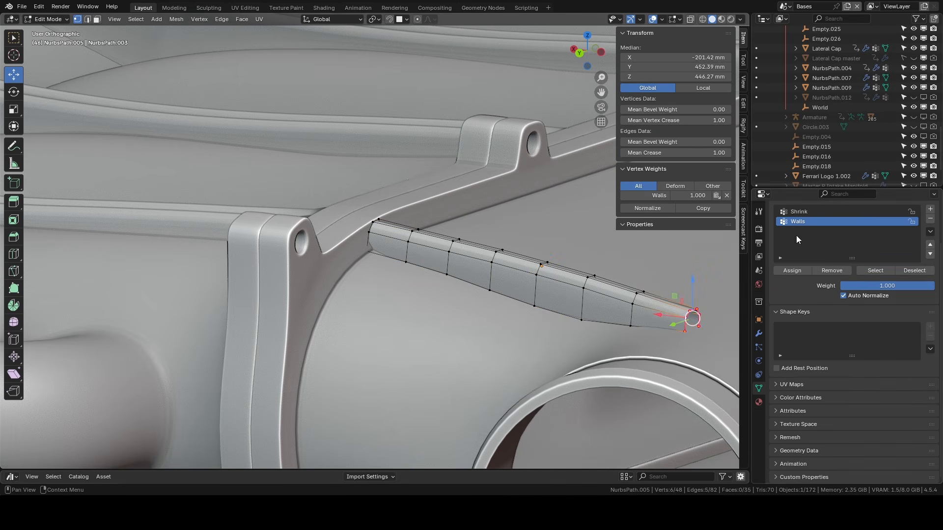
click(792, 271)
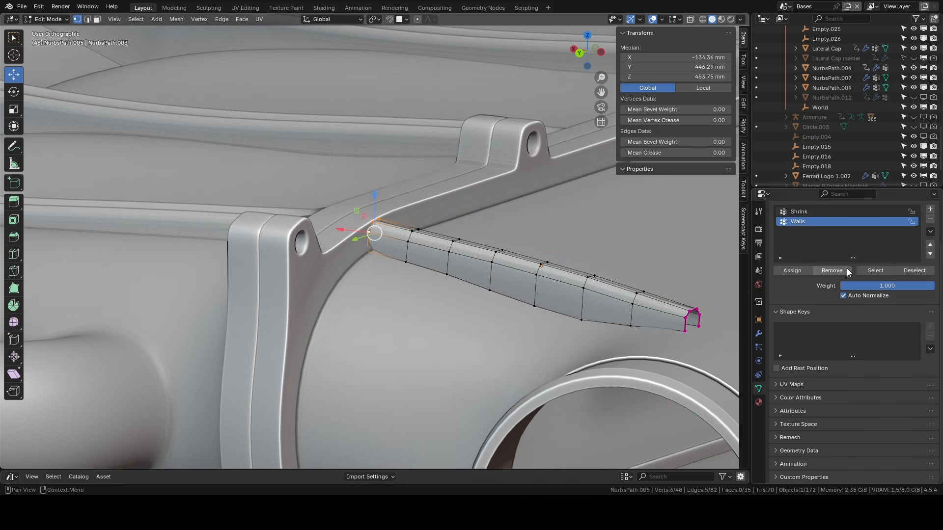
click(799, 271)
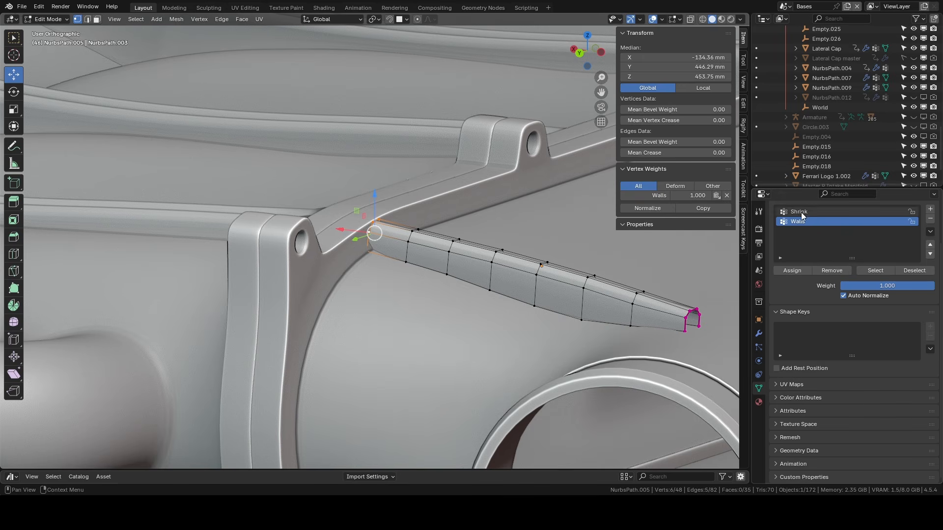
Step: Adjust a top vertex at the rib section's flange end and add an edge loop close to that end
middle_drag(687, 335, 658, 336)
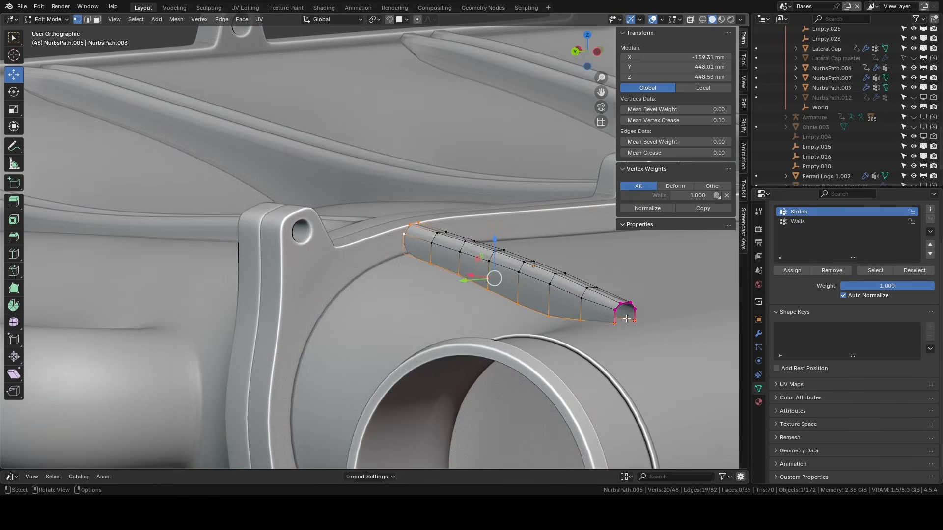
scroll(658, 336, up, 3)
middle_drag(603, 297, 565, 282)
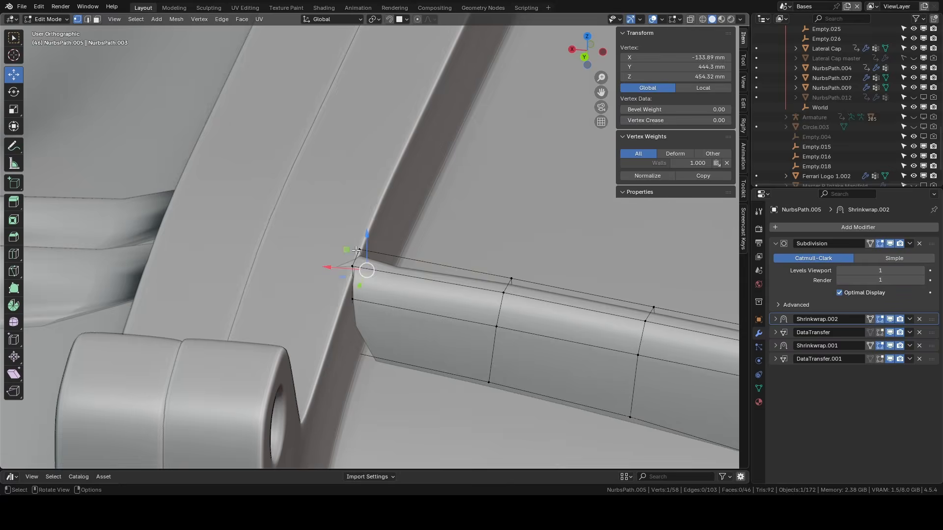
drag(356, 236, 375, 224)
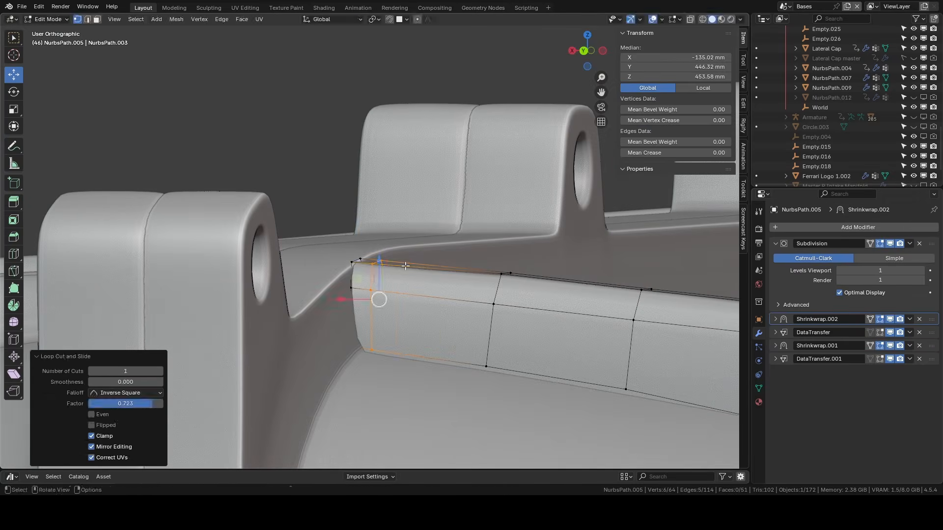
Step: Add a text object reading 1-4 in Coolvetica Regular, isolate it, and scale it to 0.225
key(shift+a)
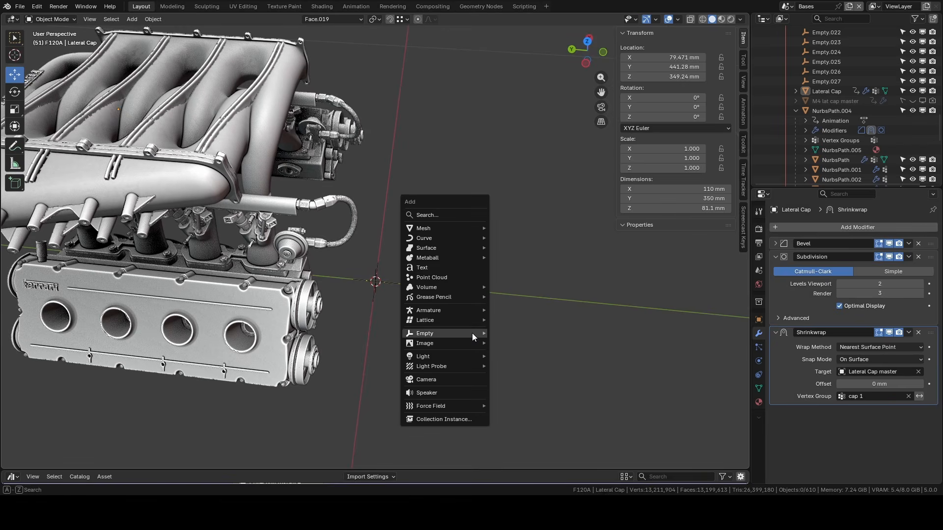
click(444, 269)
middle_drag(449, 276, 415, 344)
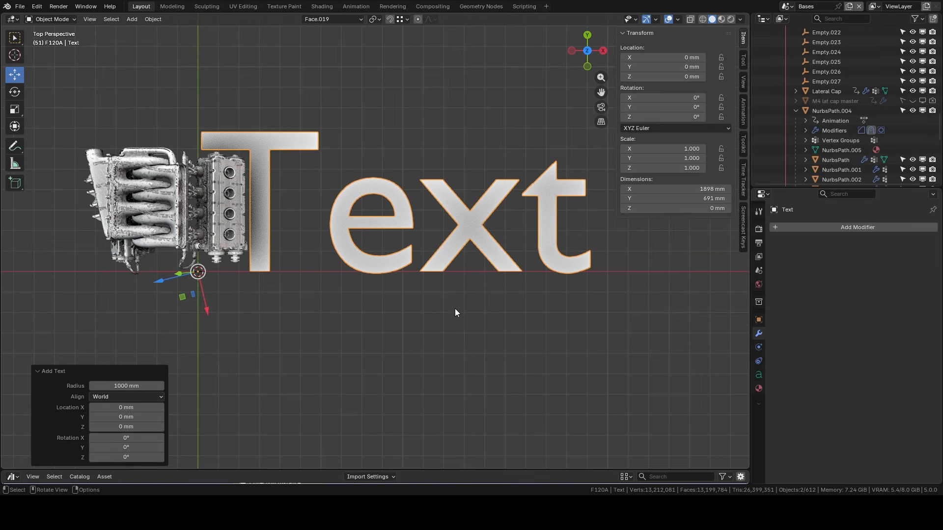
key(KP_Divide)
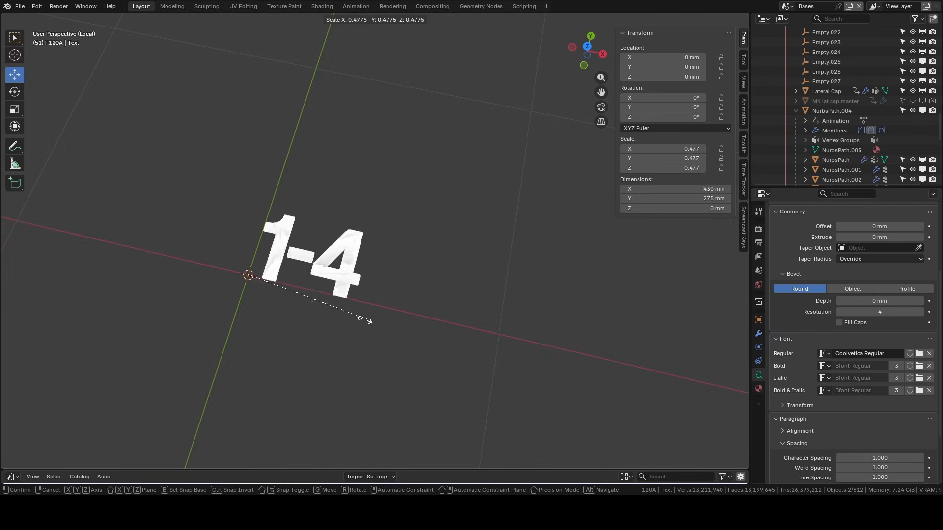
click(285, 323)
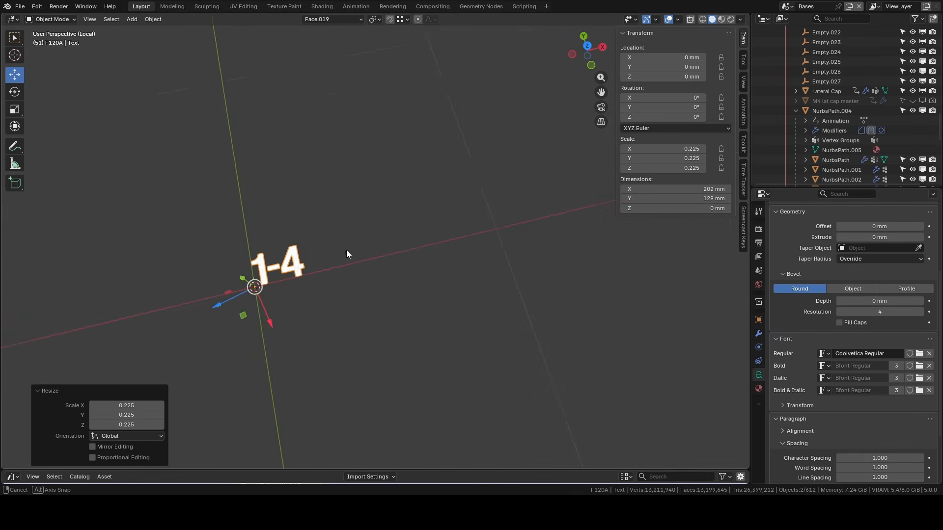
Step: Switch the transform orientation to Global and convert the 1-4 text object to a mesh
click(322, 19)
click(316, 50)
mouse_move(394, 230)
middle_down()
mouse_move(372, 195)
mouse_move(296, 265)
mouse_move(467, 238)
mouse_move(410, 242)
mouse_move(414, 255)
mouse_move(400, 224)
middle_up()
right_click(400, 225)
mouse_move(410, 207)
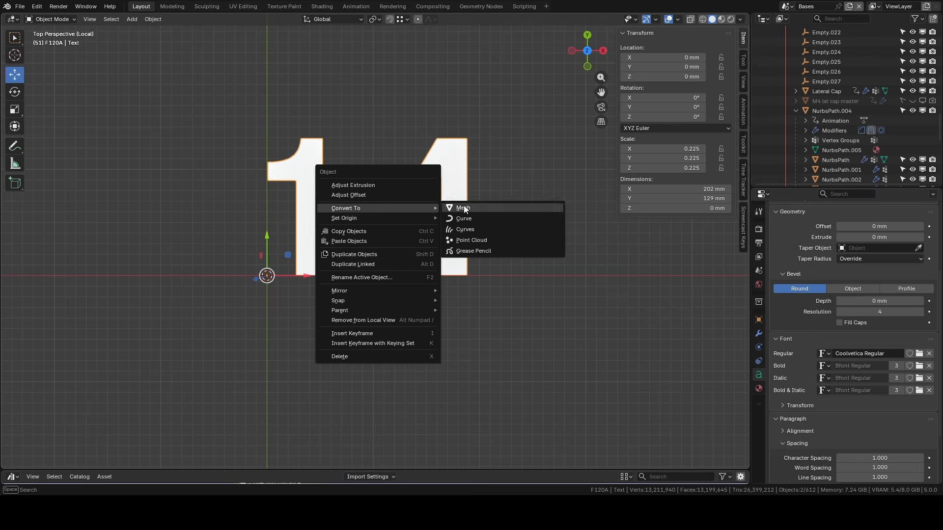
click(466, 206)
Step: Dissolve the triangulation edges fanning across the upper part of the numeral 1
drag(400, 223, 346, 250)
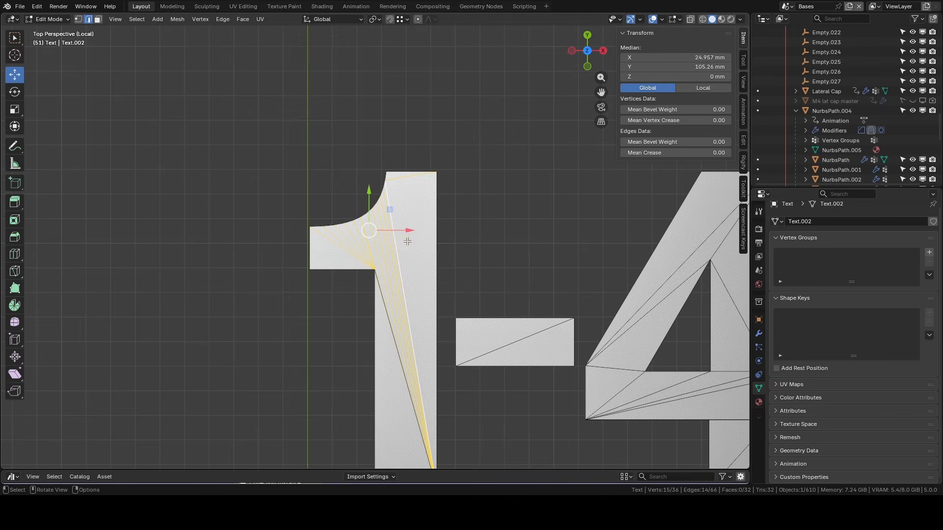
right_click(393, 236)
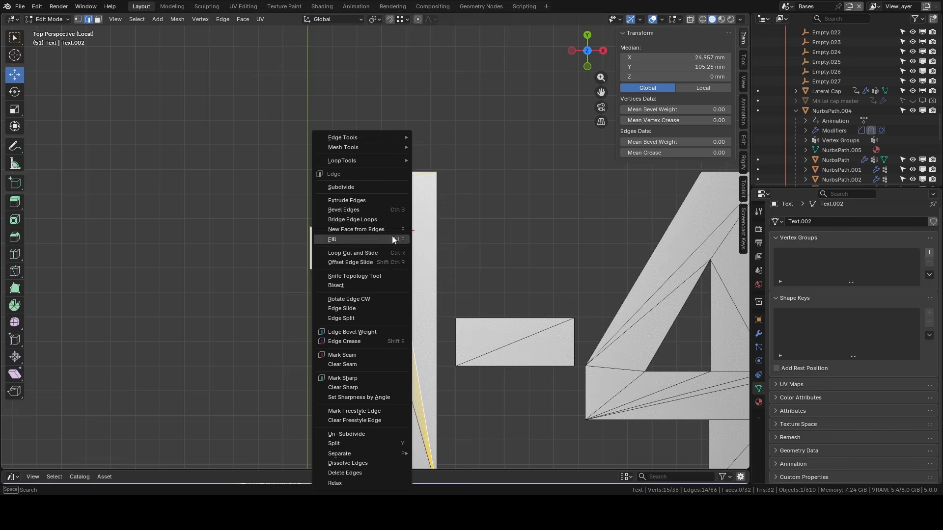
click(357, 463)
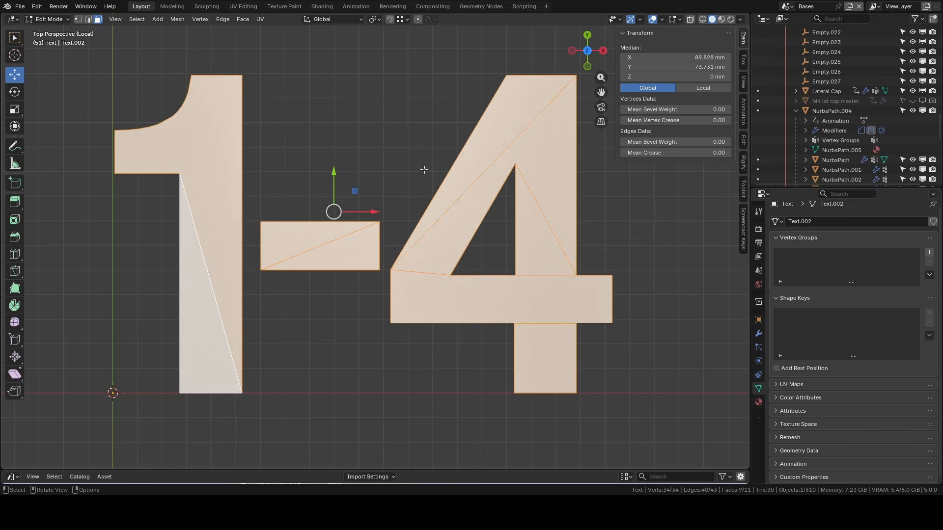
Step: Inset all faces of the 1-4 mesh by about 9.18 mm and delete the inner faces, keeping only the outline rims
key(i)
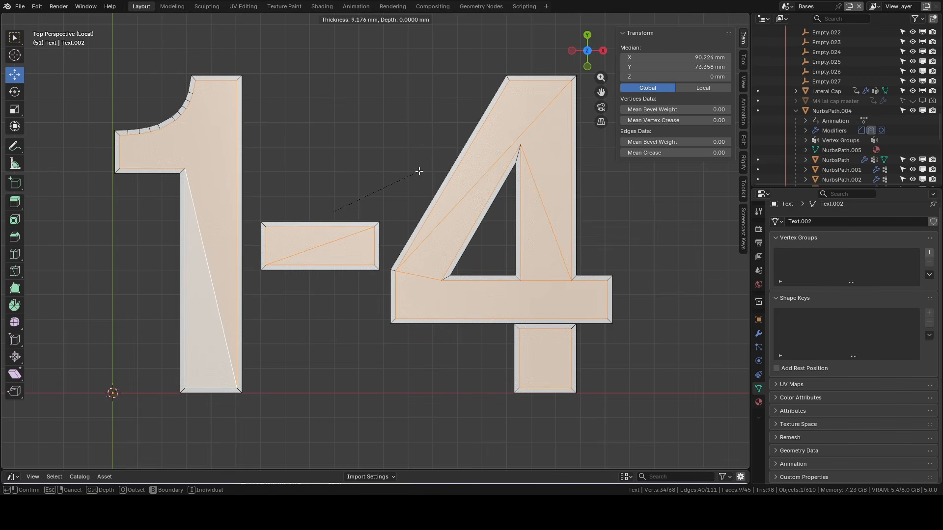
click(419, 172)
key(x)
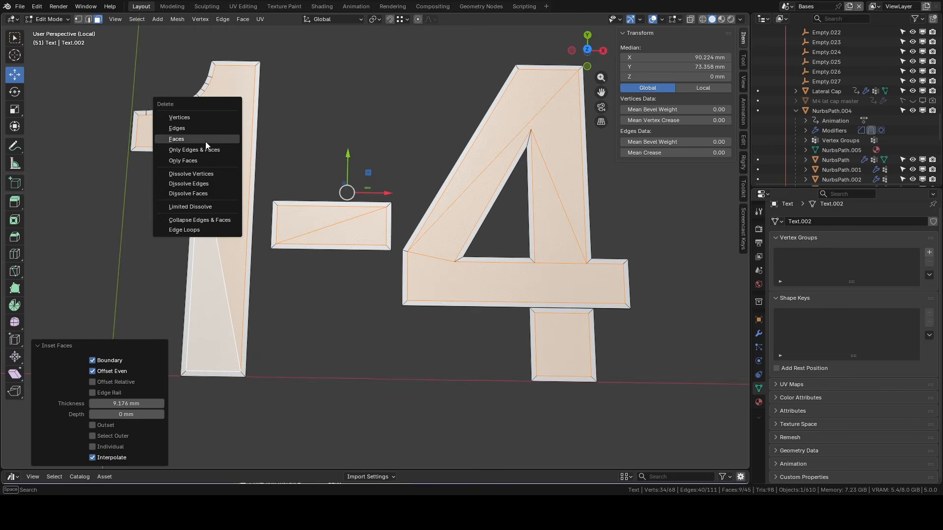
click(206, 142)
Step: Delete the rim faces that cross the numeral 4 where its foot meets the crossbar
middle_drag(490, 198, 545, 299)
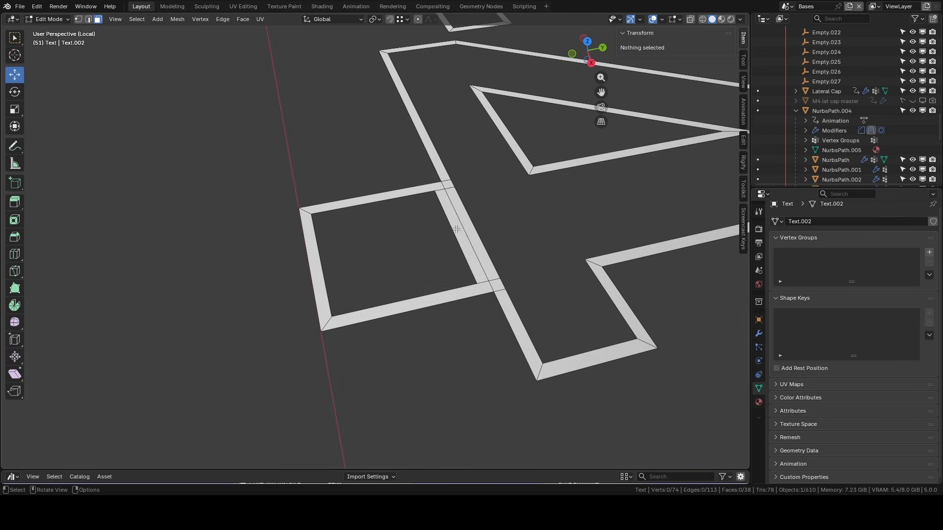
click(480, 263)
key(x)
click(430, 206)
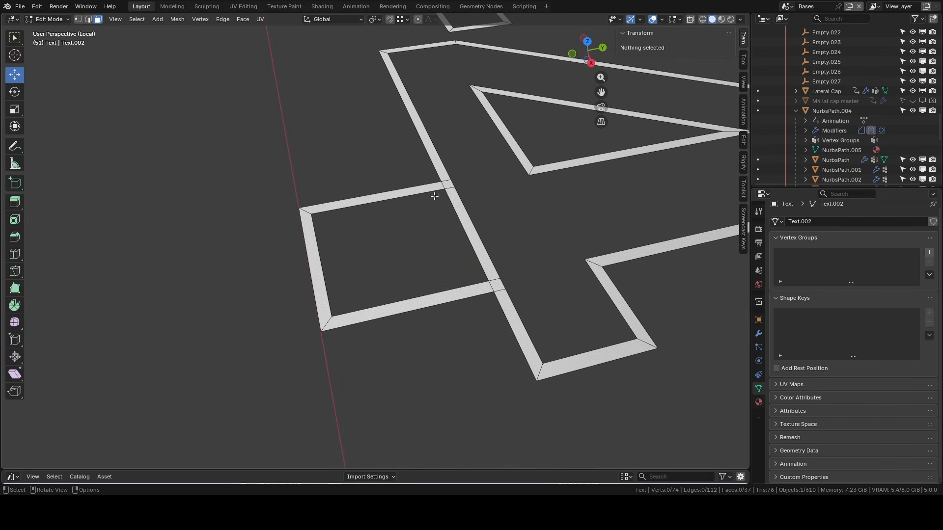
click(459, 221)
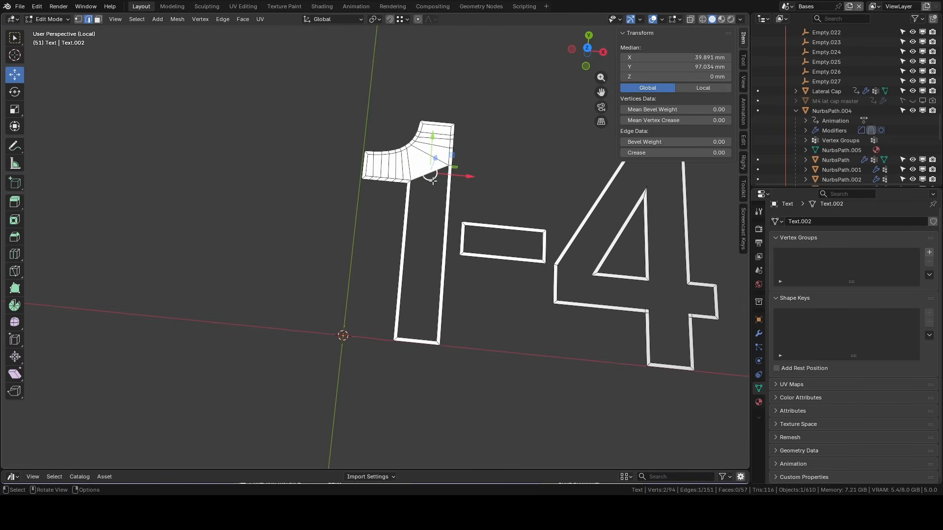
Step: Move the bottom edge loops of the 1-4 and 2 3 meshes along global Z to a depth of about 15.6 mm
key(g)
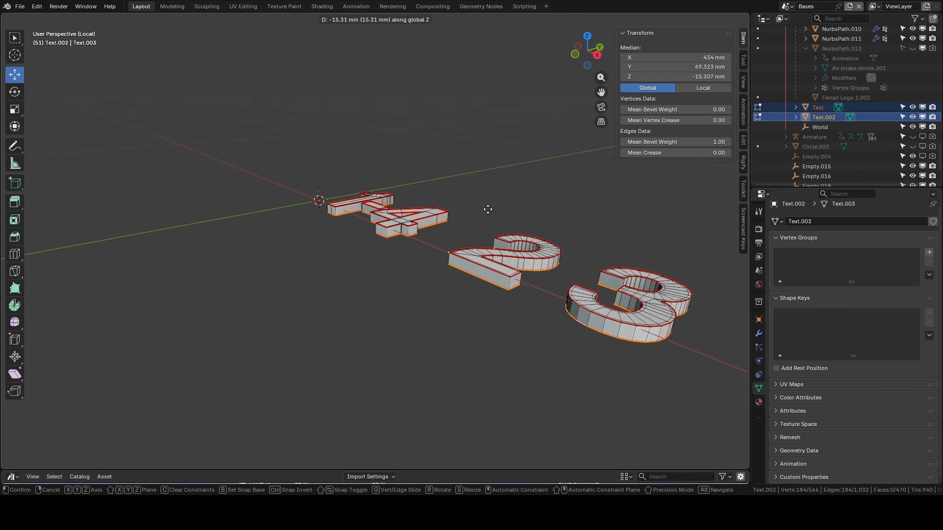
click(484, 211)
middle_drag(485, 211, 507, 224)
drag(507, 224, 507, 222)
middle_drag(507, 222, 460, 257)
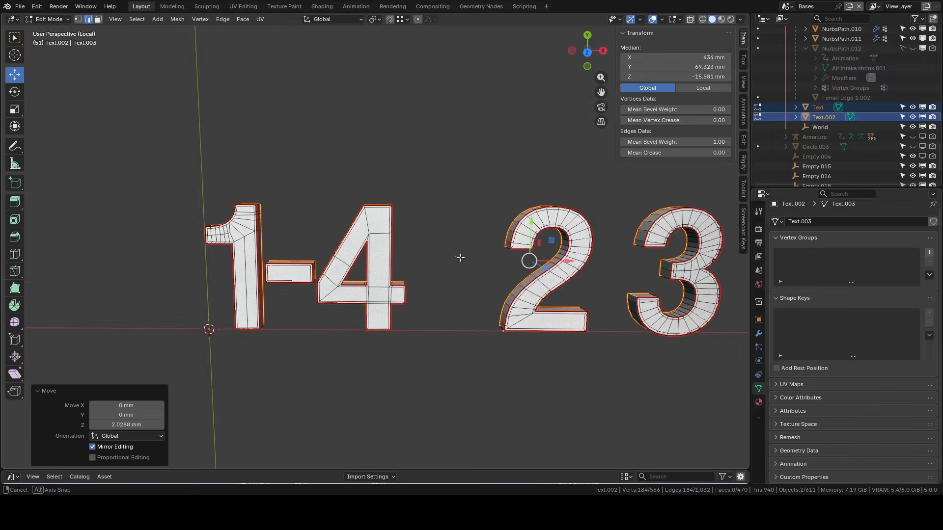
Step: Apply Offset Edges to the bottom edge loops of the 2 and 3 with a width of 0.01
key(ctrl+e)
mouse_move(289, 24)
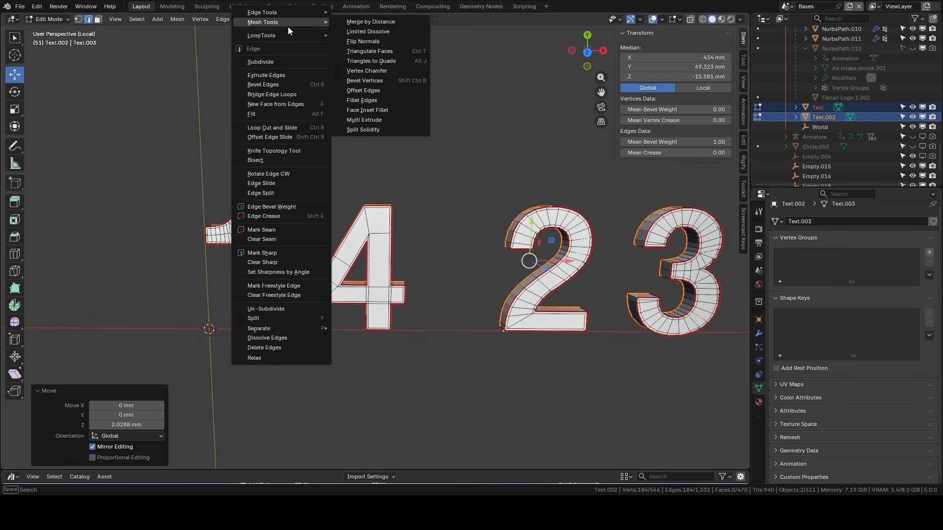
click(364, 90)
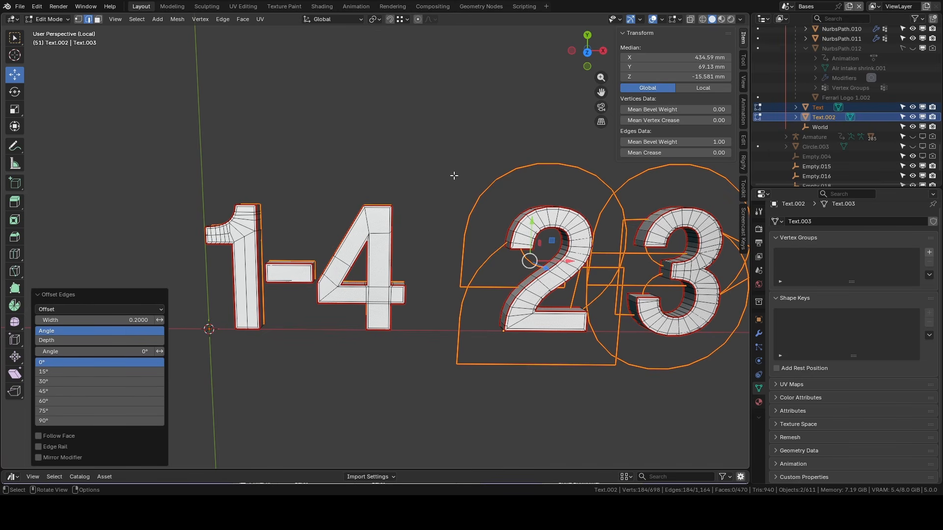
click(114, 322)
text(.1)
key(Return)
click(113, 322)
text(.01)
key(Return)
Step: Apply Offset Edges in Extrude mode to the bottom edge loops of the 1-4 mesh with a width of 0.01
scroll(434, 254, up, 1)
middle_drag(434, 255, 431, 182)
middle_drag(376, 320, 379, 221)
scroll(383, 216, up, 3)
middle_drag(386, 161, 379, 323)
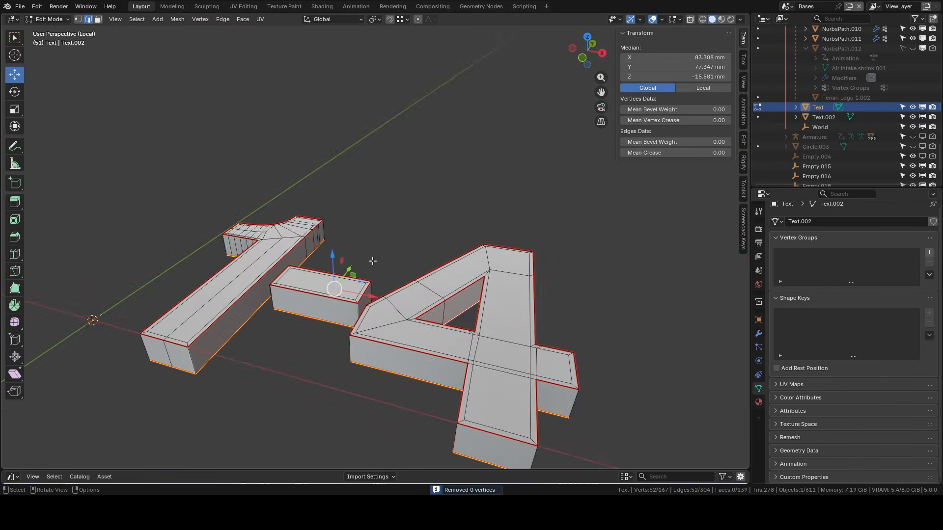
key(ctrl+e)
mouse_move(324, 161)
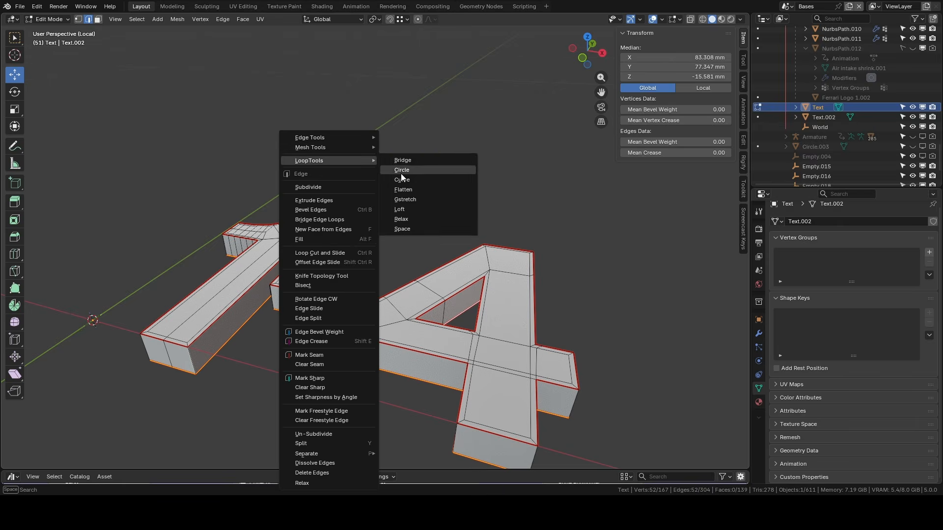
mouse_move(343, 147)
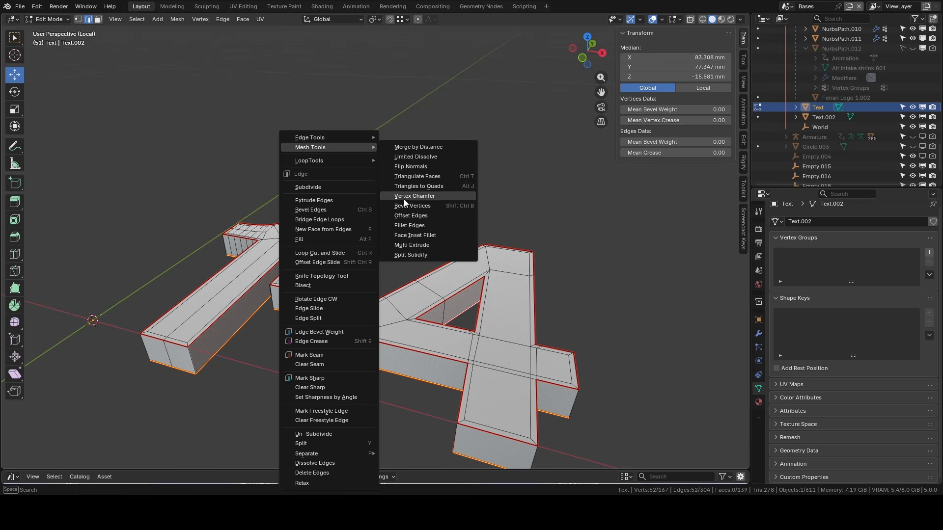
click(411, 216)
middle_drag(402, 217, 403, 256)
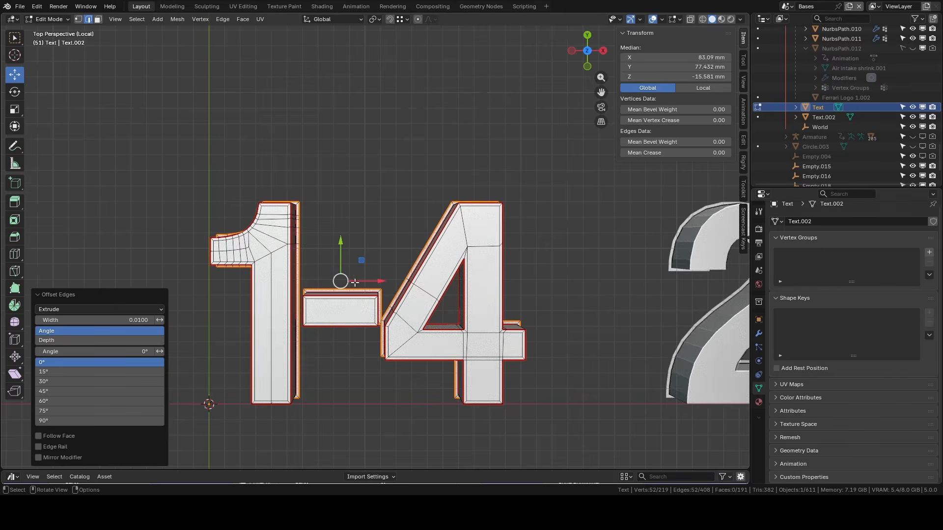
Step: Add a vertex group named 1-4 for the selected bottom rim faces of the 1-4 mesh
scroll(393, 242, up, 4)
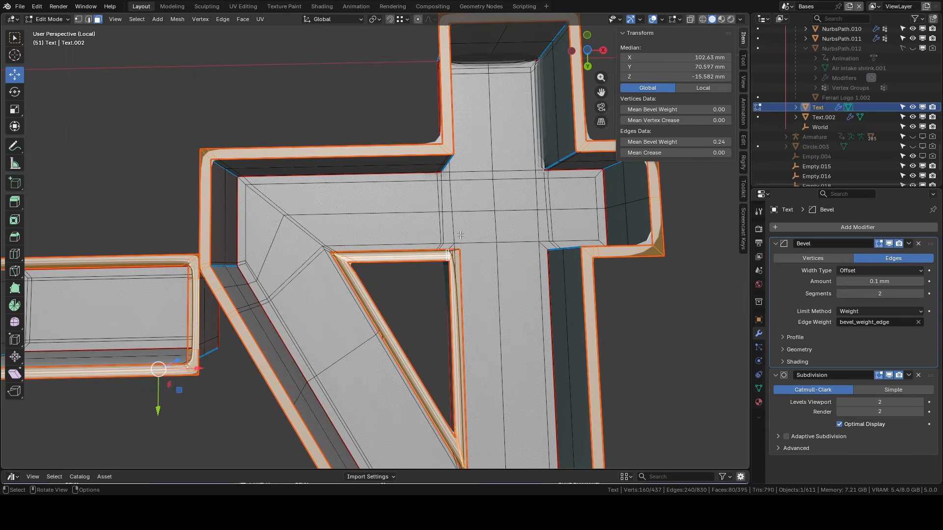
click(759, 388)
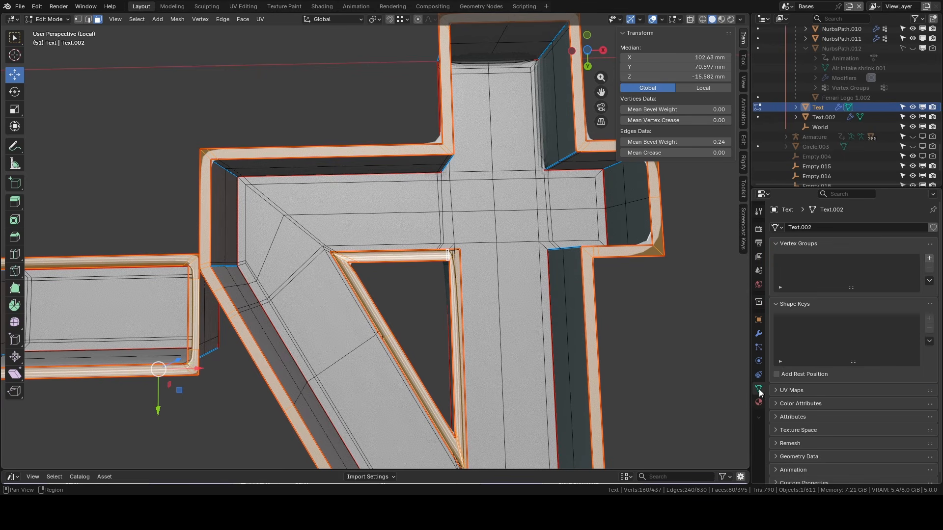
click(930, 259)
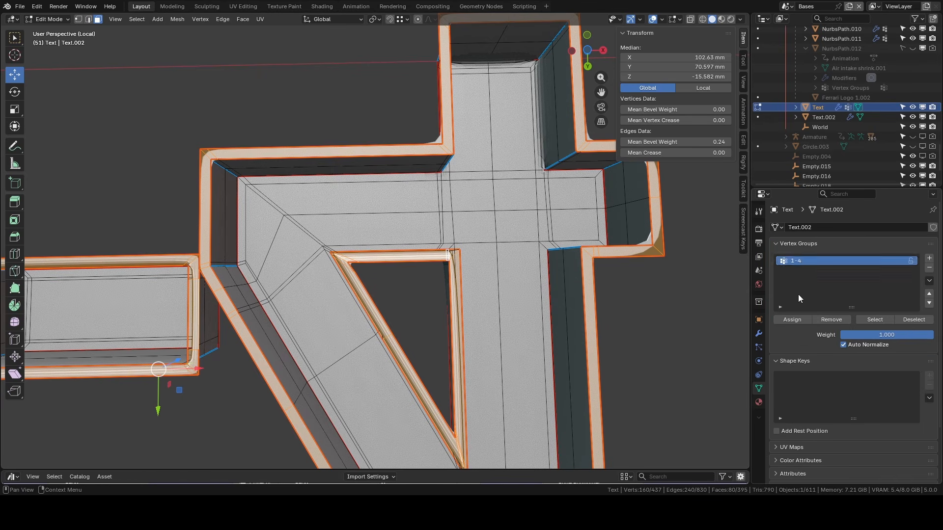
Step: Select the bottom rim face loops of the 2 and 3 and add a vertex group named 2 - 3 for them
scroll(419, 272, down, 11)
shift+middle_drag(540, 257, 436, 249)
scroll(436, 249, up, 4)
key(Tab)
scroll(434, 249, up, 4)
key(Tab)
key(Tab)
click(491, 193)
key(Tab)
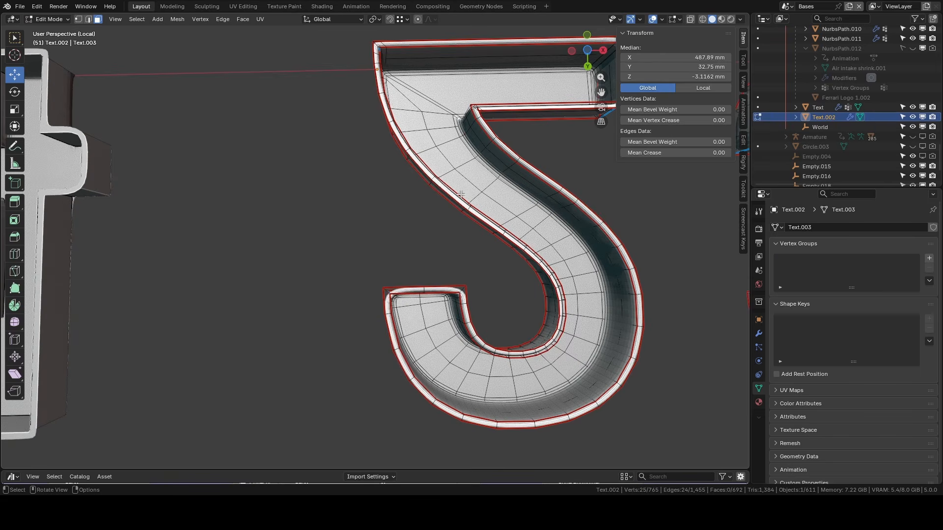
alt+click(468, 208)
shift+middle_drag(532, 196, 356, 238)
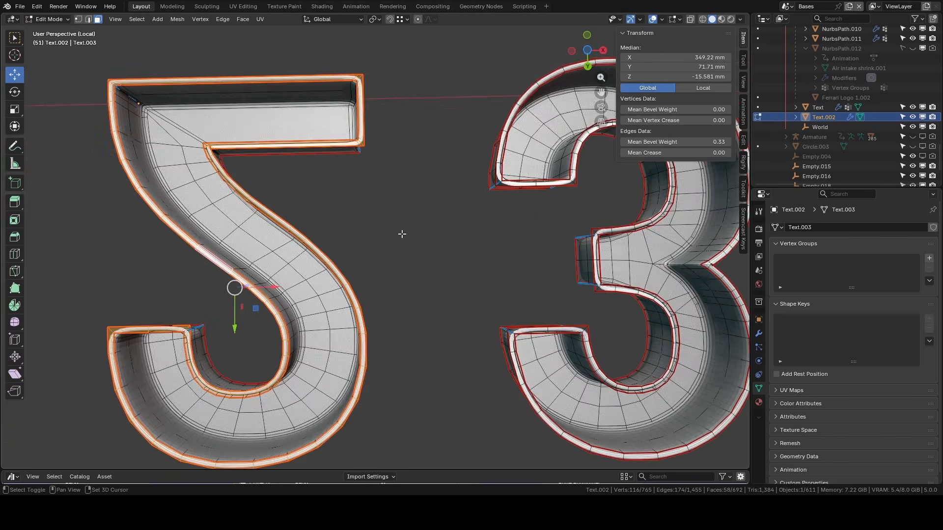
alt+shift+click(598, 234)
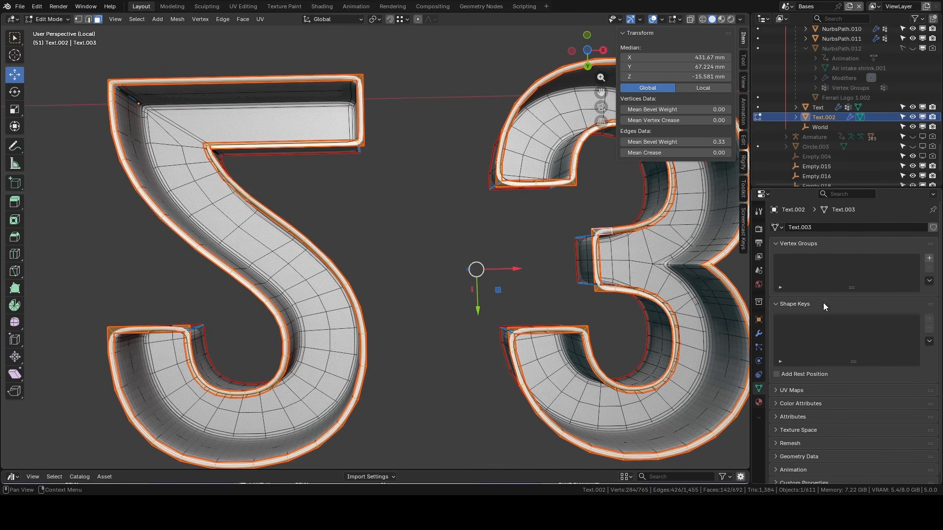
click(929, 258)
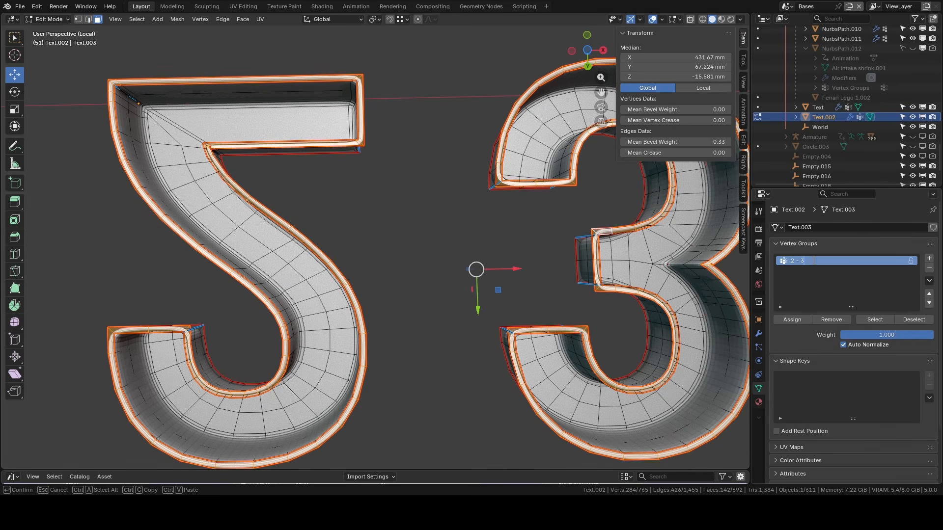
Step: Leave isolated view, select both numeral objects and scale them down by a factor of 0.092
key(KP_Divide)
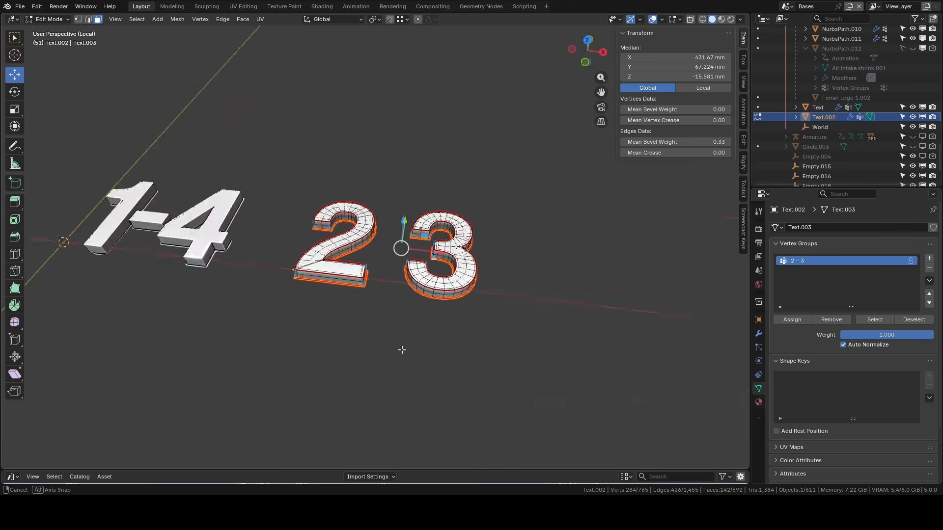
key(Tab)
key(KP_7)
scroll(296, 281, up, 1)
shift+middle_drag(478, 225, 493, 184)
scroll(343, 246, up, 3)
shift+middle_drag(343, 246, 458, 245)
shift+click(386, 223)
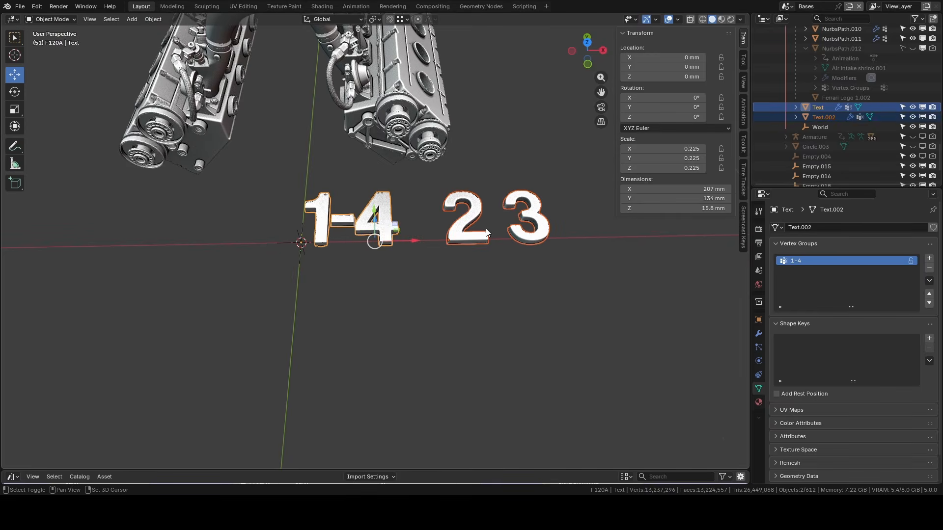
key(s)
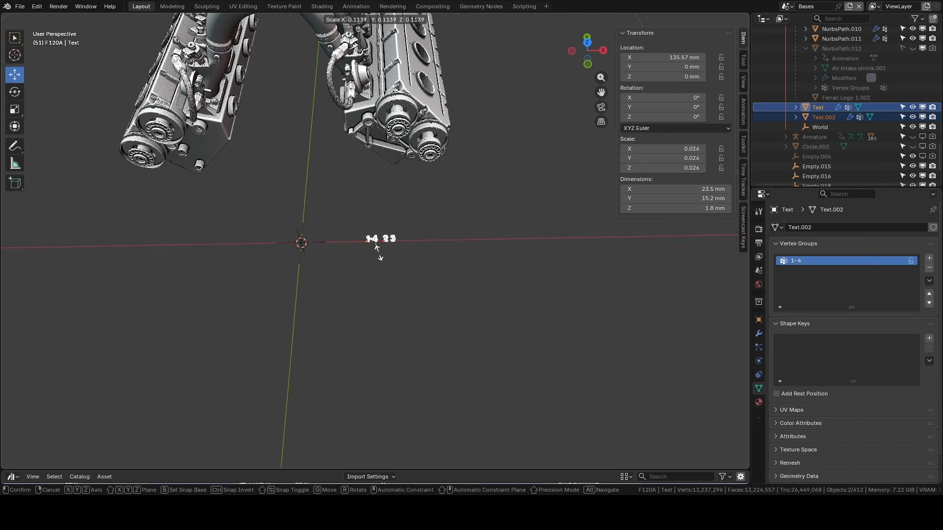
click(364, 246)
Step: Apply the rotation and scale of both numeral objects
right_click(402, 229)
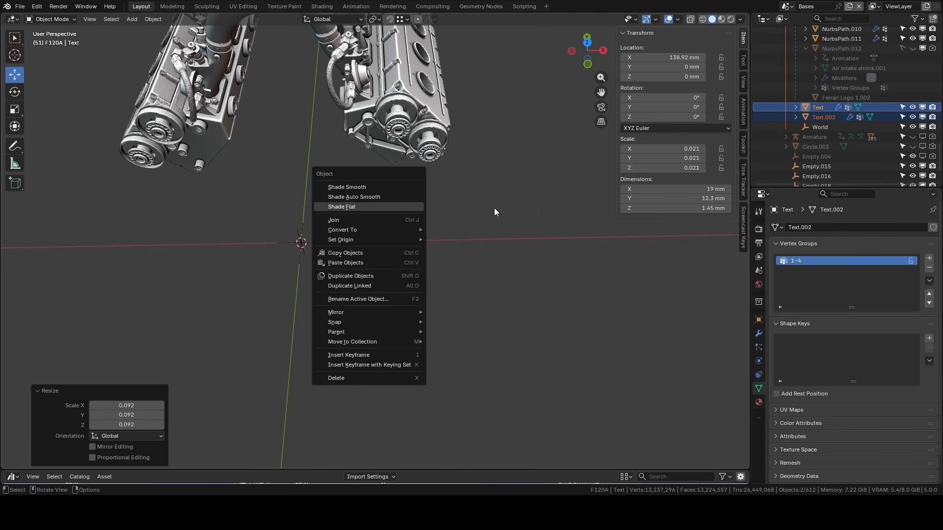
key(ctrl+a)
click(420, 228)
Step: Move the numeral objects onto the intake manifold and shift the 2 3 object along the Y axis
middle_drag(376, 240, 461, 290)
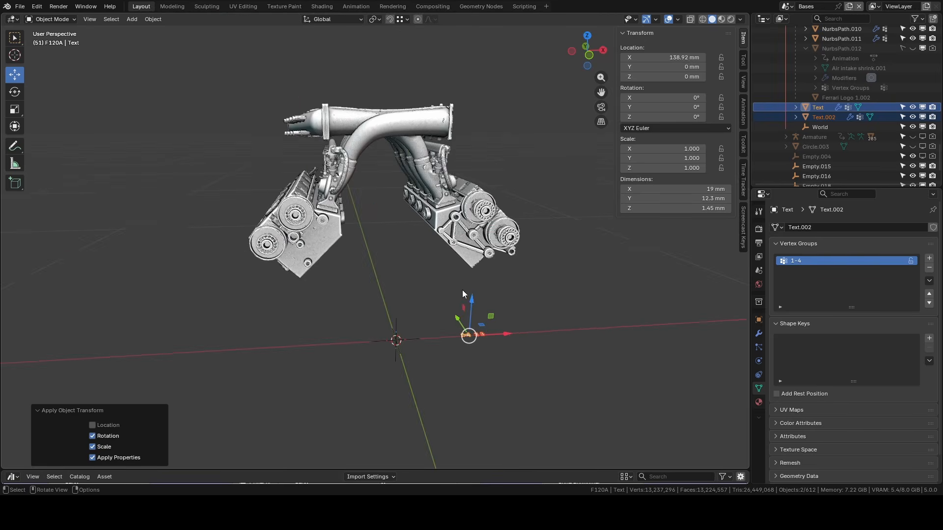
key(g)
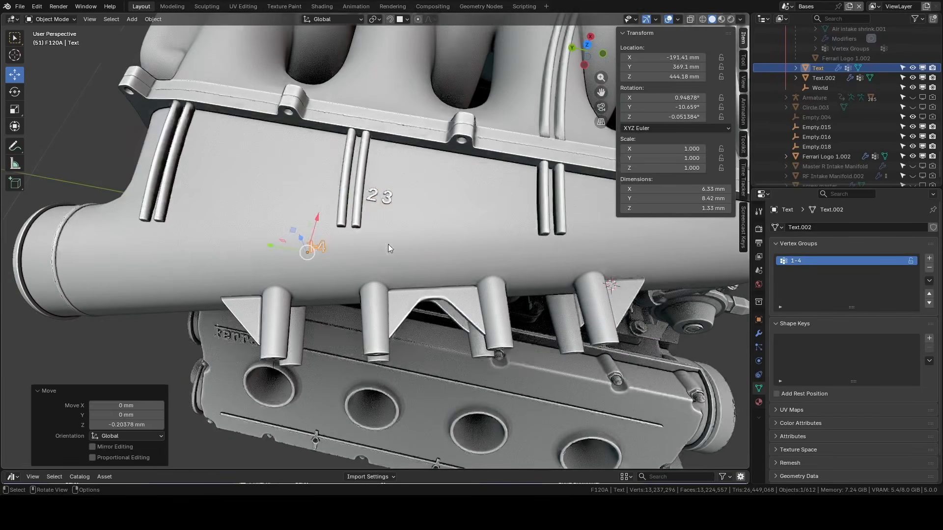
click(386, 197)
middle_drag(386, 197, 411, 140)
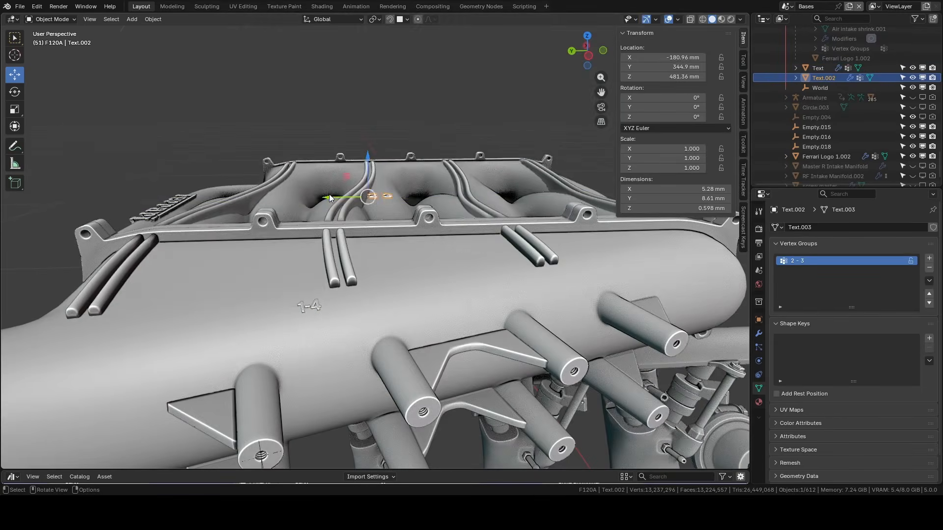
key(g)
key(y)
key(Return)
middle_drag(555, 197, 541, 211)
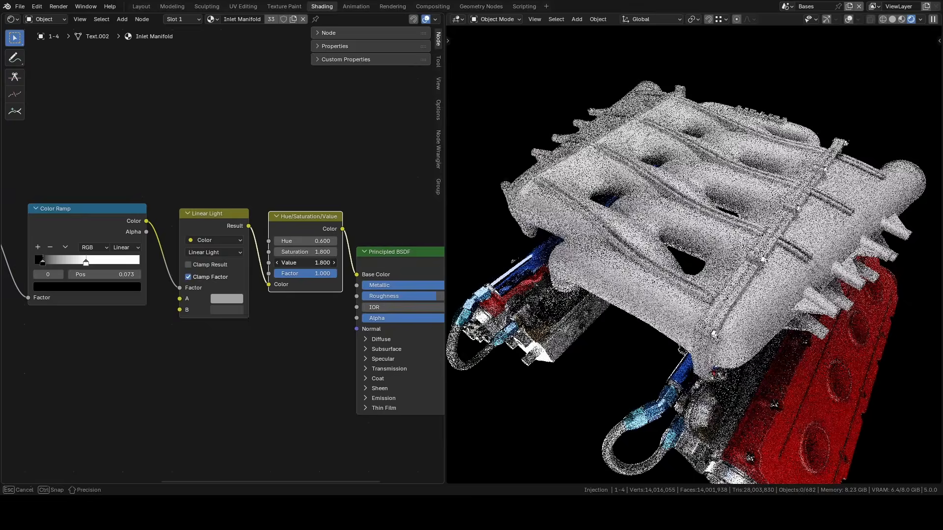
Step: Set the Value of the Hue/Saturation/Value node in the Inlet Manifold material to 0.8
drag(299, 267, 276, 266)
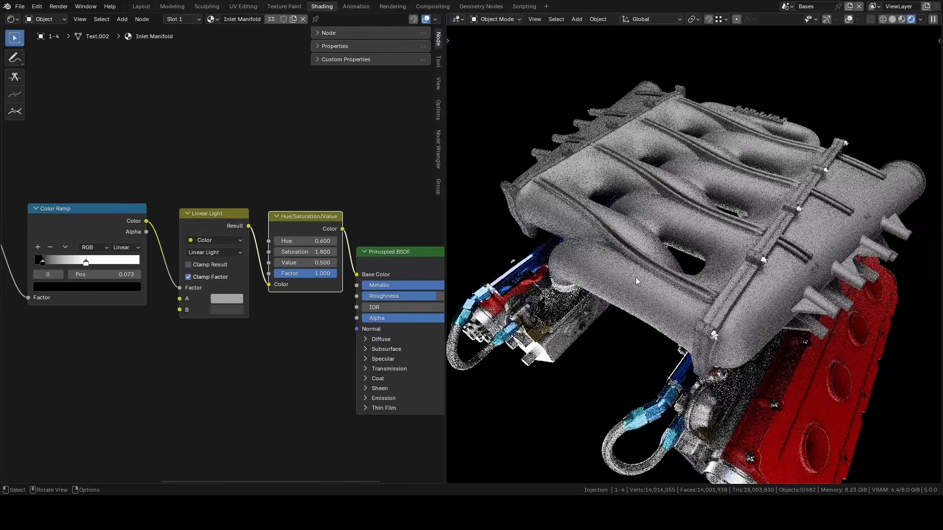
drag(299, 262, 314, 262)
Step: Move the Principled BSDF node farther away from the Hue/Saturation/Value node to make room between them
middle_drag(287, 321, 261, 281)
scroll(261, 281, down, 4)
middle_drag(353, 191, 251, 196)
drag(254, 196, 349, 318)
key(g)
click(421, 286)
middle_drag(90, 295, 224, 276)
scroll(357, 282, down, 2)
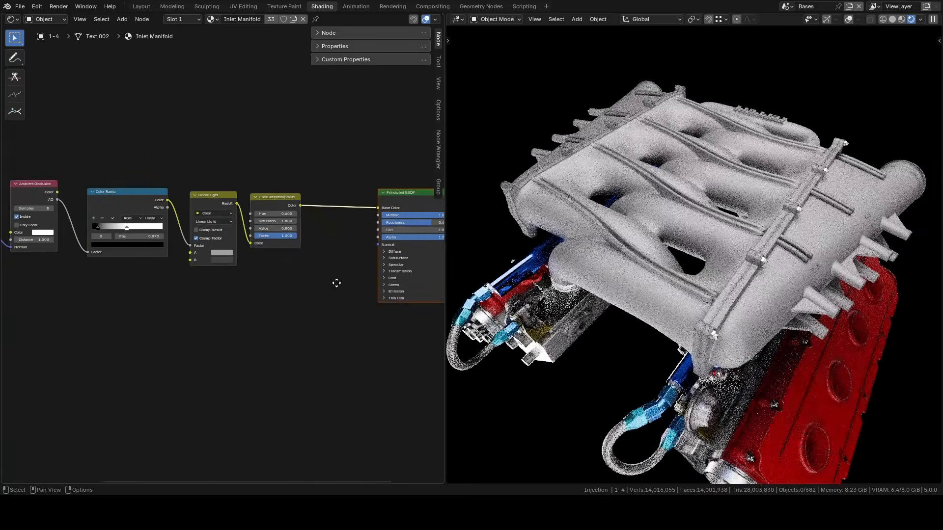
middle_drag(357, 282, 336, 278)
Step: Add a Noise Texture node with Mapping and Texture Coordinate nodes to the Inlet Manifold material
scroll(600, 297, up, 3)
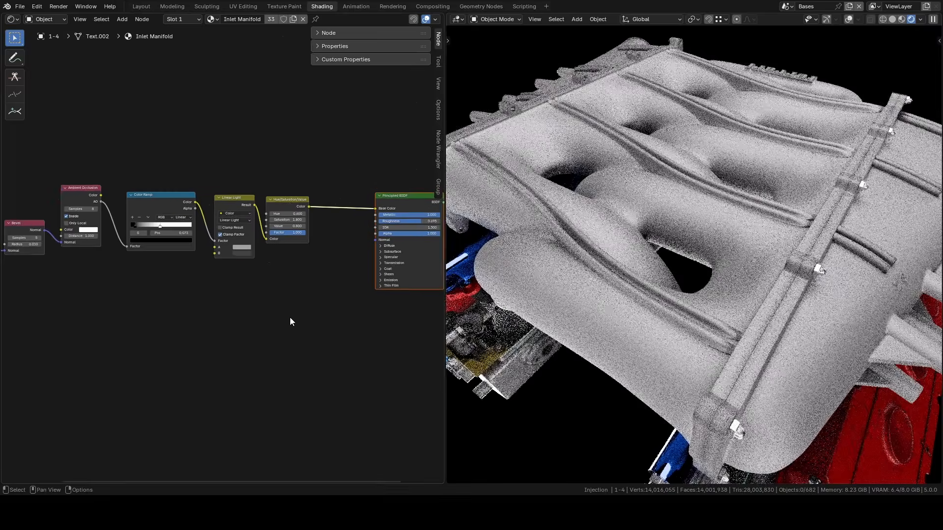
scroll(705, 208, up, 5)
middle_drag(705, 208, 703, 241)
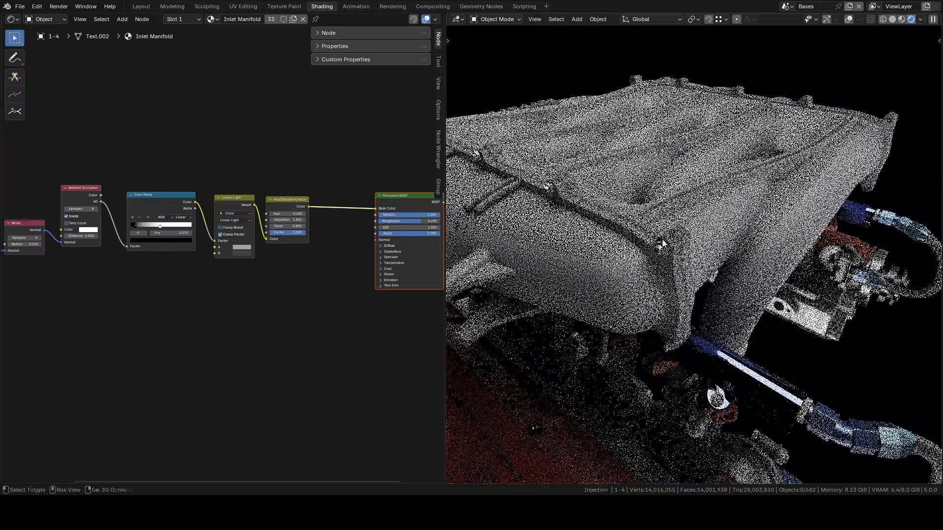
scroll(359, 275, up, 3)
scroll(216, 279, down, 3)
key(shift+a)
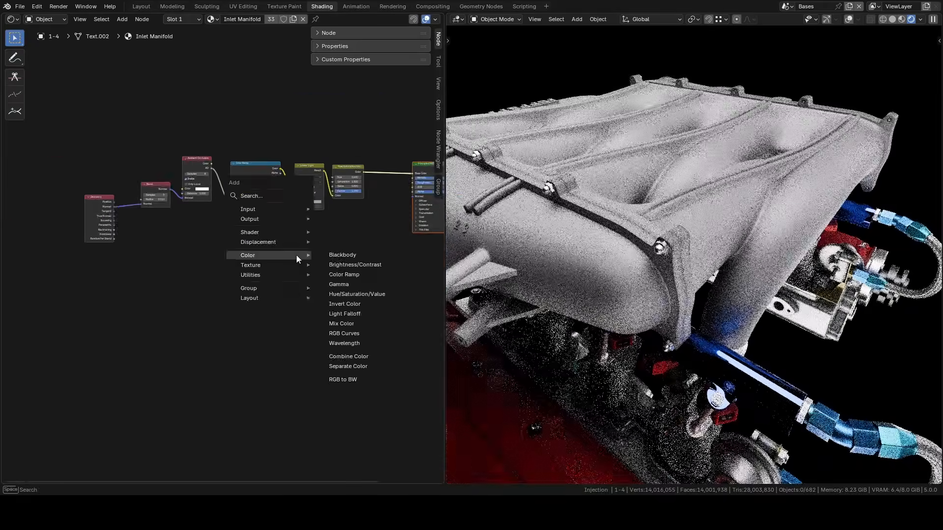
text(noise)
key(Return)
scroll(294, 269, up, 3)
key(ctrl+t)
scroll(145, 327, up, 2)
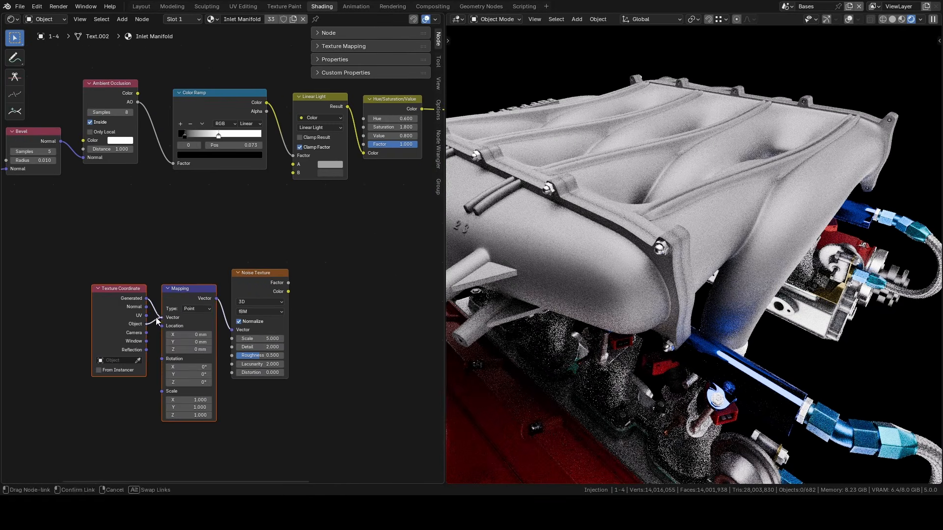
Step: Feed Object coordinates into the Mapping node and set the noise to scale 1000, detail 15, roughness 0.884, lacunarity 2.6 and distortion 1
middle_drag(365, 328, 322, 330)
drag(217, 340, 314, 339)
drag(230, 298, 241, 293)
drag(231, 342, 246, 367)
middle_drag(327, 323, 246, 368)
Step: Add a Color Ramp node driven by the Noise Texture's Factor and set its black stop to position 0.191
key(shift+a)
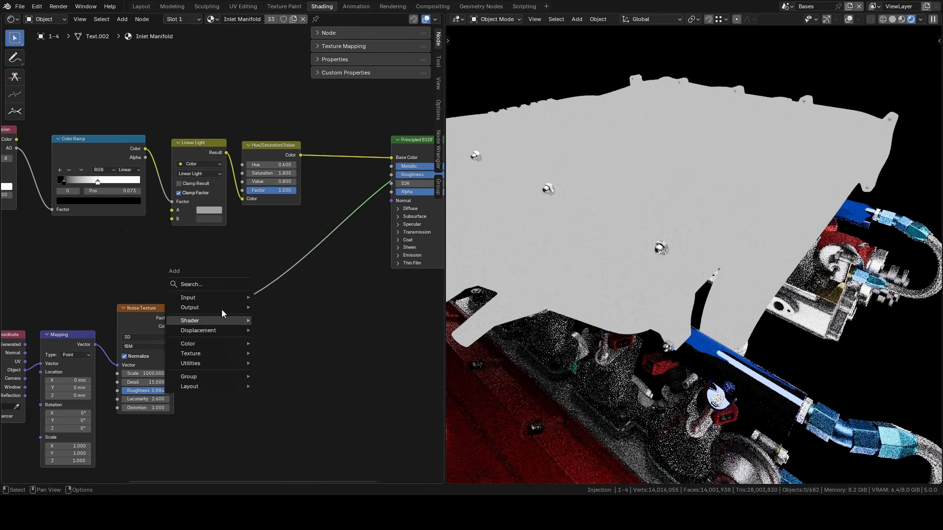
click(253, 290)
click(256, 361)
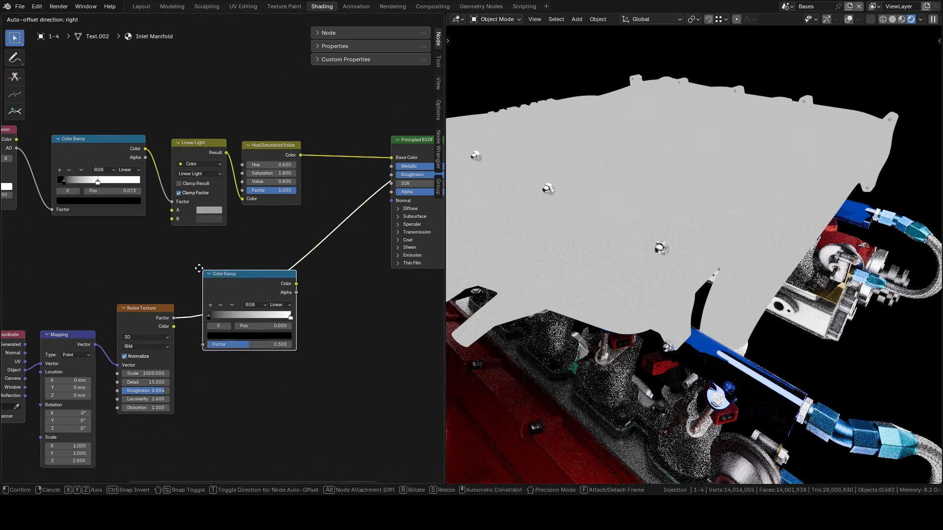
click(198, 268)
middle_drag(198, 268, 178, 281)
drag(186, 325, 202, 323)
Step: Make room before the Principled BSDF node and add a Bump node with the noise Color Ramp's Color feeding its Height
middle_drag(342, 234, 246, 271)
scroll(246, 271, down, 1)
drag(403, 178, 433, 178)
drag(273, 200, 284, 187)
middle_drag(171, 302, 260, 292)
scroll(261, 292, up, 2)
key(shift+a)
text(bumpo)
key(Return)
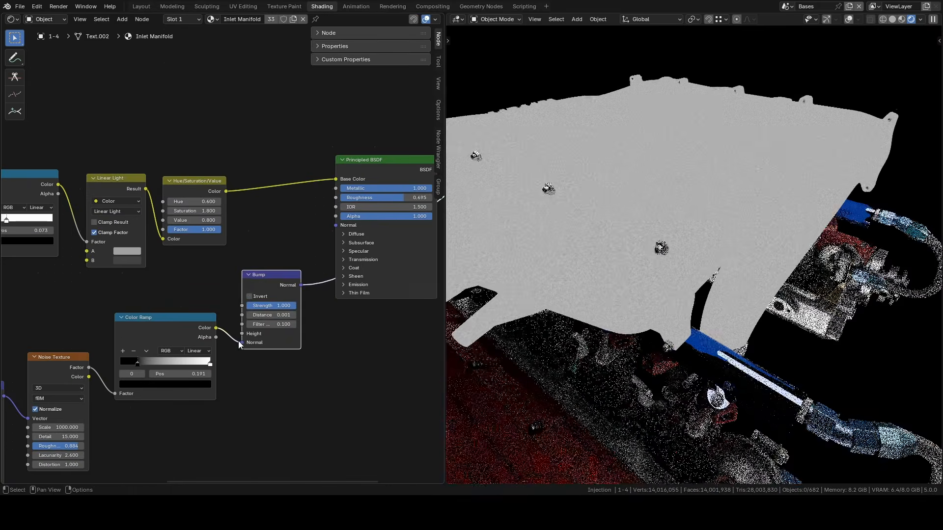
click(238, 341)
Step: Set the Bump node's strength to 0.1 and distance to 0.01, with its output feeding the Principled BSDF's Normal
click(274, 306)
text(.1)
key(Return)
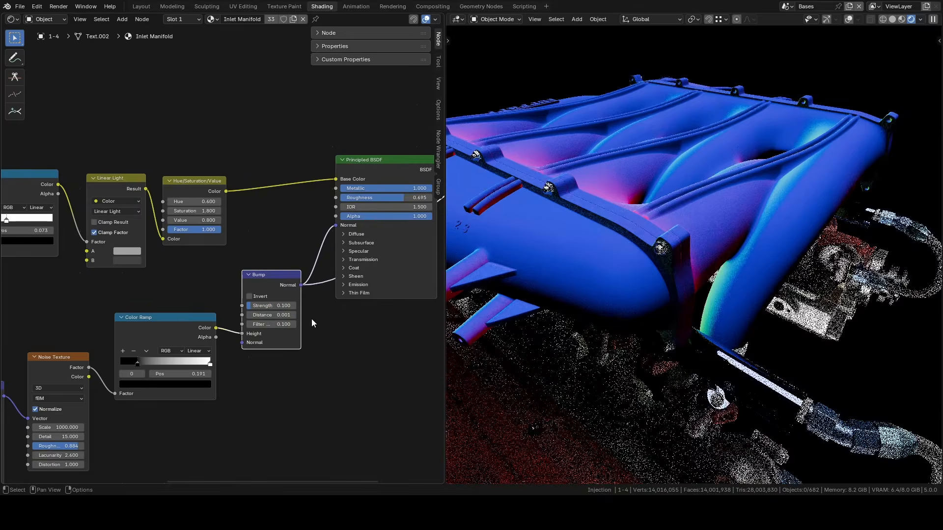
middle_drag(279, 271, 268, 285)
drag(267, 284, 243, 280)
middle_drag(411, 188, 289, 214)
scroll(290, 215, down, 1)
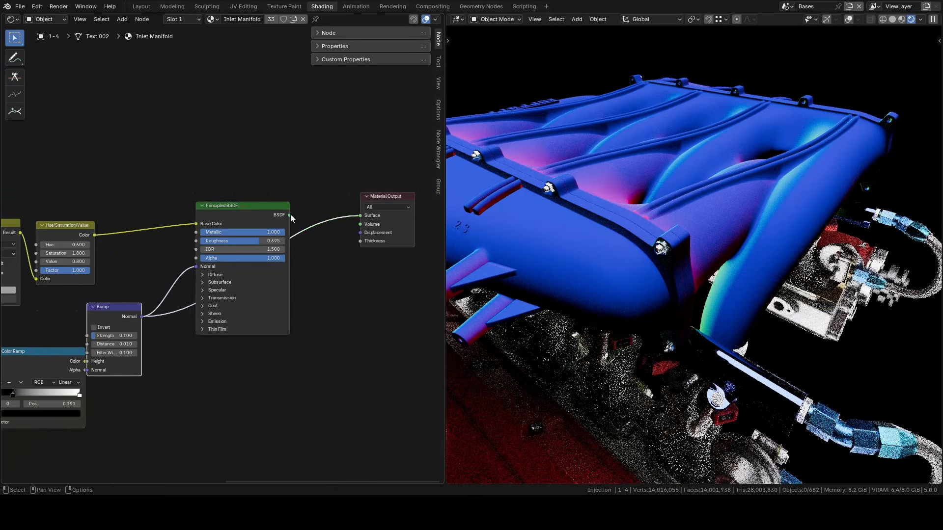
Step: Reconnect the Principled BSDF to the Material Output's Surface and space out the Bump and noise Color Ramp nodes
drag(289, 214, 360, 215)
middle_drag(615, 255, 658, 270)
drag(111, 307, 130, 301)
middle_drag(131, 301, 302, 285)
scroll(302, 285, up, 3)
drag(303, 285, 308, 318)
middle_drag(308, 318, 326, 316)
click(226, 347)
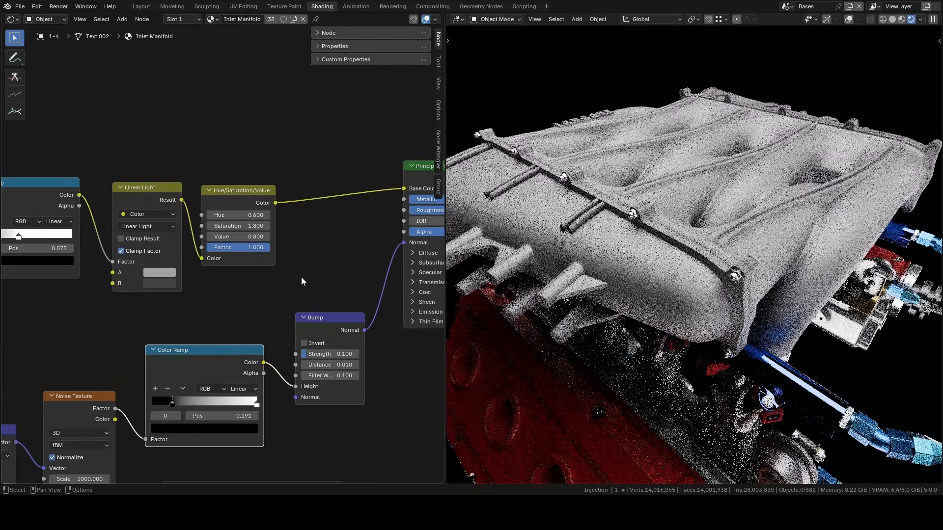
Step: Move the base colour node chain, including the Linear Light and Hue/Saturation/Value nodes, upward to clear space above the noise nodes
scroll(301, 277, down, 4)
middle_drag(217, 243, 293, 231)
drag(53, 202, 348, 268)
drag(328, 234, 330, 206)
key(h)
drag(231, 220, 227, 156)
middle_drag(308, 262, 222, 252)
scroll(223, 252, up, 5)
Step: Duplicate the noise Color Ramp, feed the Noise Texture's Factor into the copy, and connect its Color to the Principled BSDF's Roughness
drag(248, 310, 248, 317)
key(shift+d)
click(248, 212)
drag(191, 352, 192, 255)
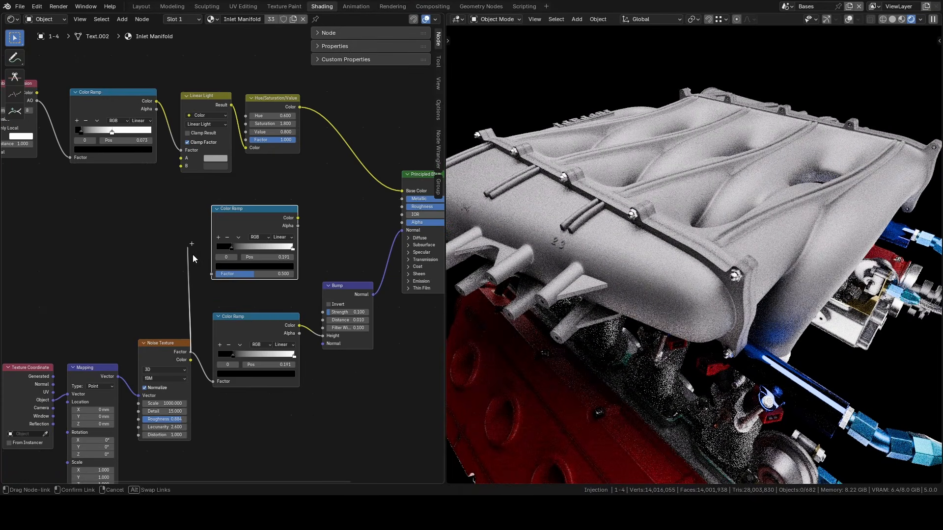
drag(298, 217, 402, 206)
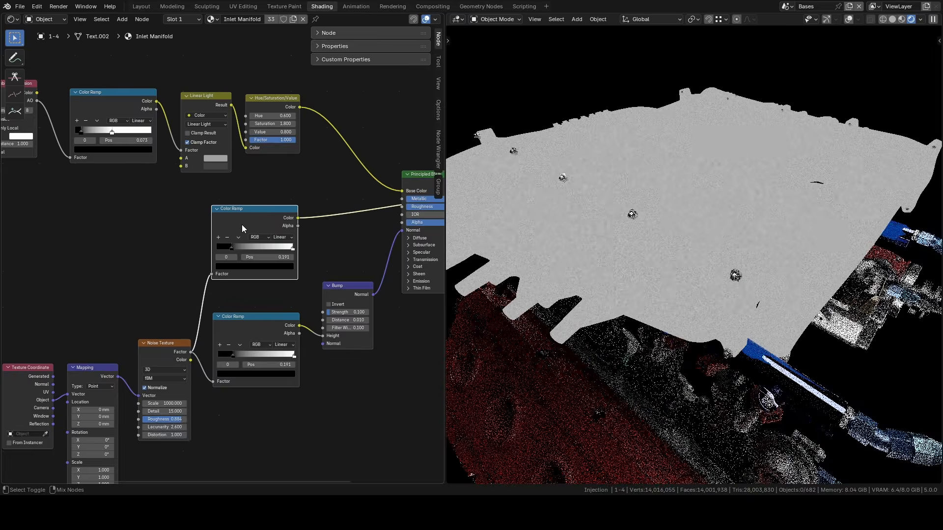
Step: Adjust the roughness Color Ramp by moving the black stop to the ramp's start and the white stop to 0.723
drag(234, 248, 278, 252)
middle_drag(387, 210, 230, 251)
click(285, 247)
middle_drag(361, 298, 504, 275)
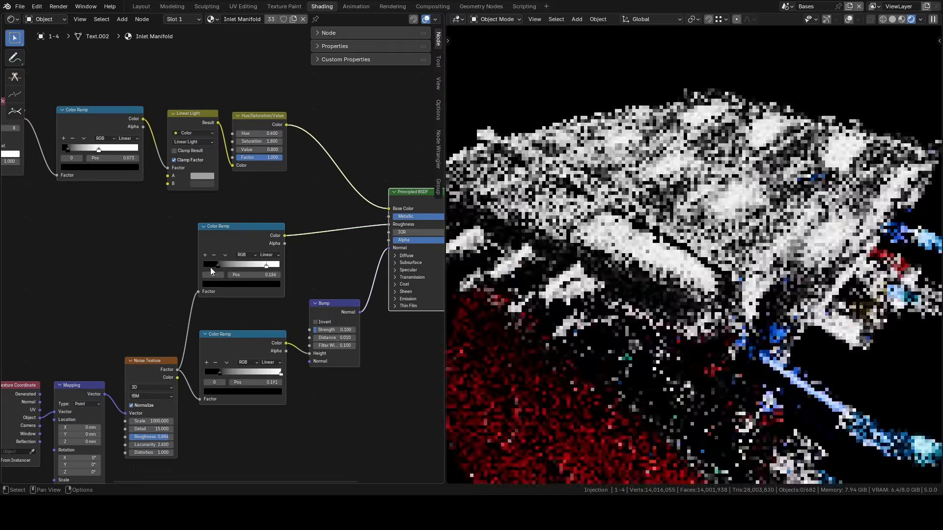
scroll(572, 269, down, 1)
middle_drag(572, 268, 686, 287)
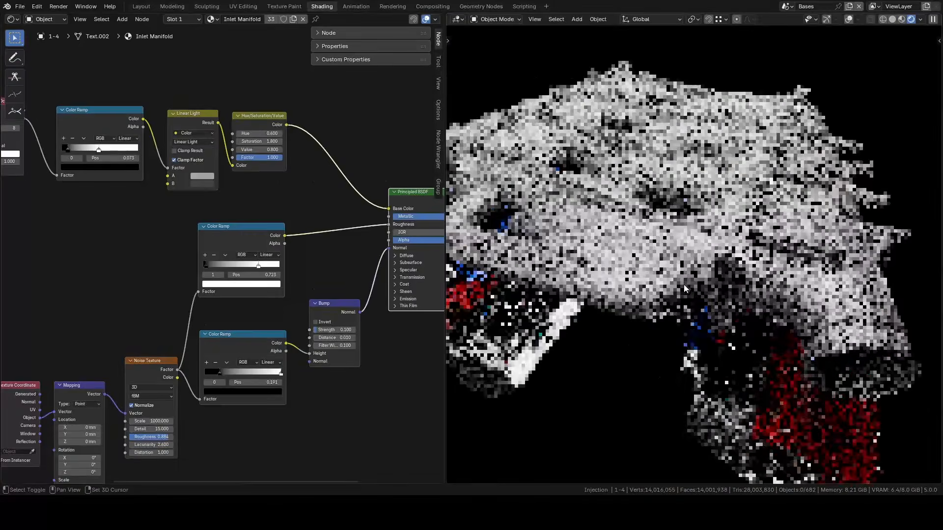